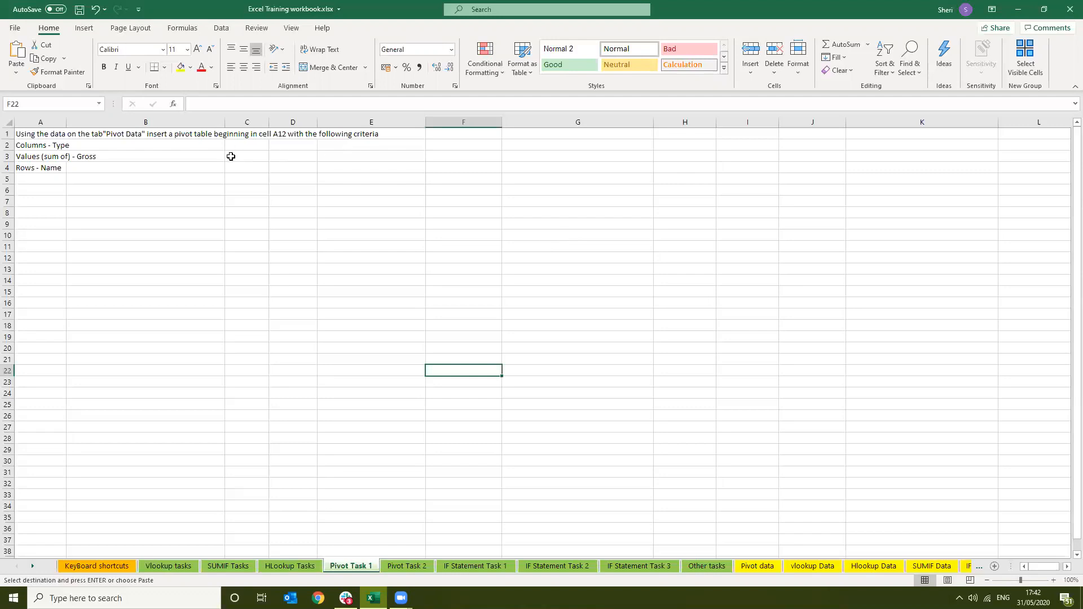
# Start a new PivotTable placed in cell A12 of the Pivot Task 1 sheet.
pyautogui.click(45, 258)
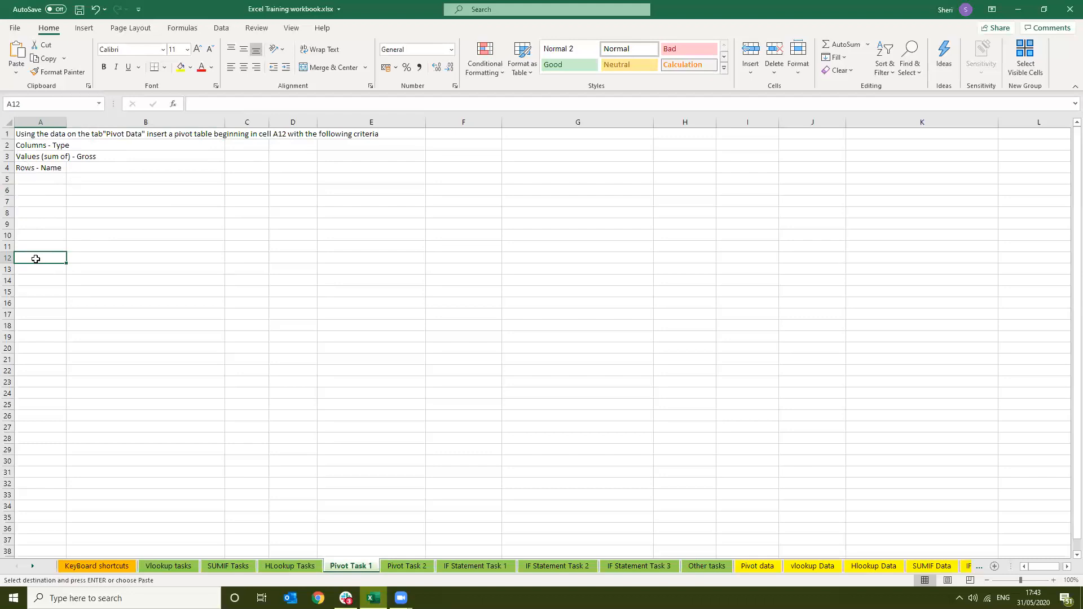
pyautogui.click(83, 28)
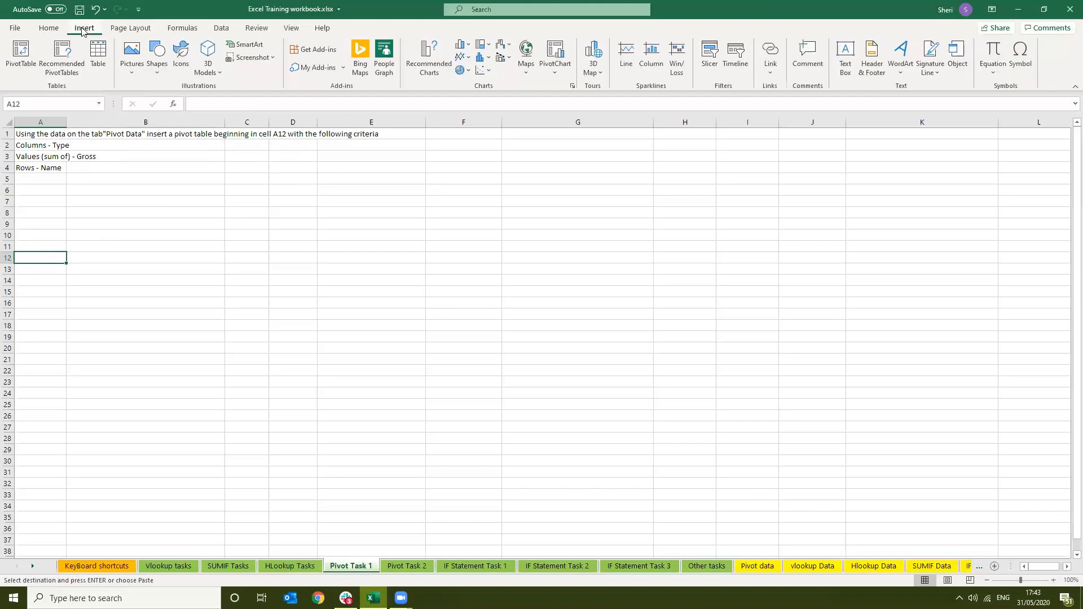
pyautogui.click(21, 56)
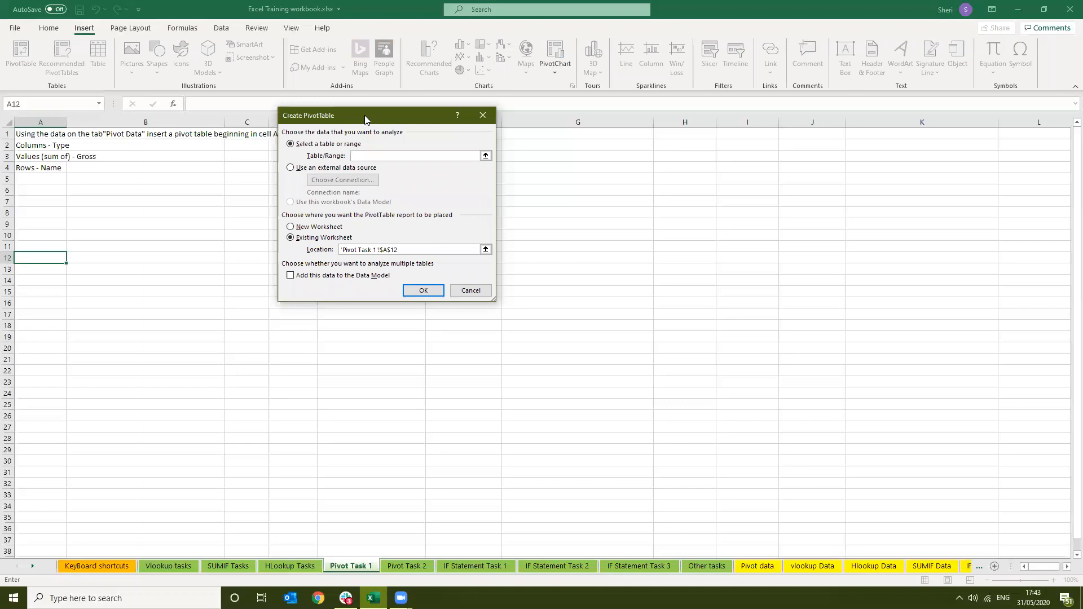
pyautogui.moveTo(322, 116); pyautogui.dragTo(317, 168)
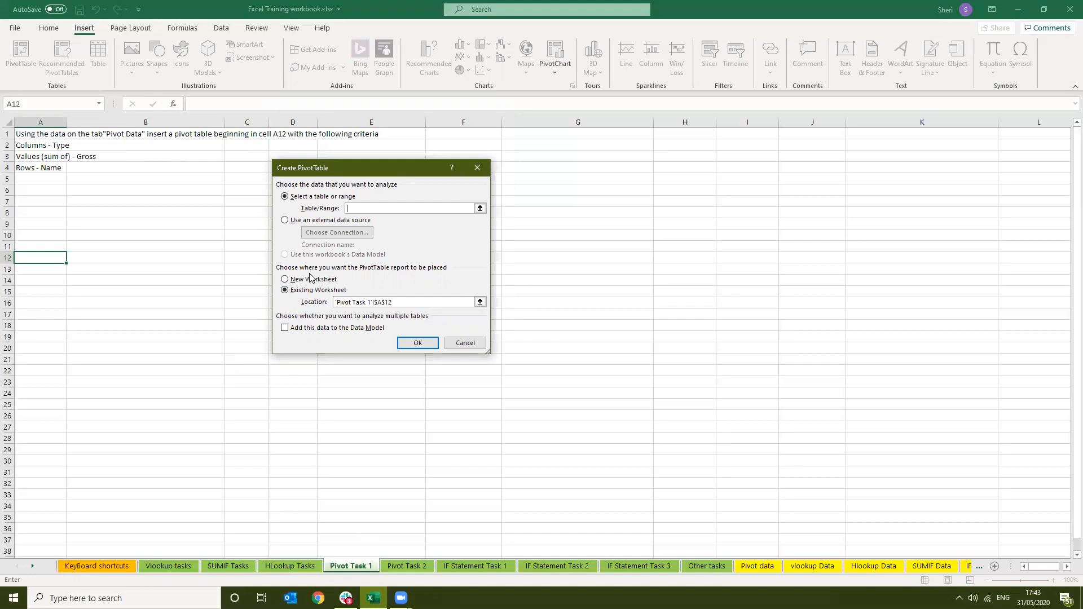
# Create the PivotTable from the range A1:AP2080 on the Pivot data sheet.
pyautogui.click(479, 208)
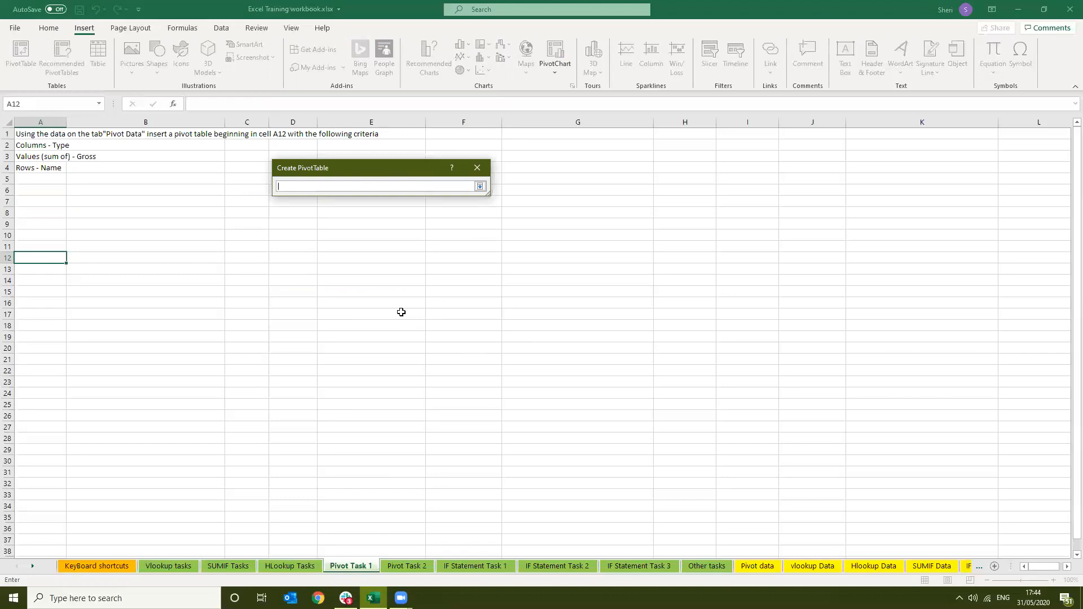
pyautogui.click(759, 566)
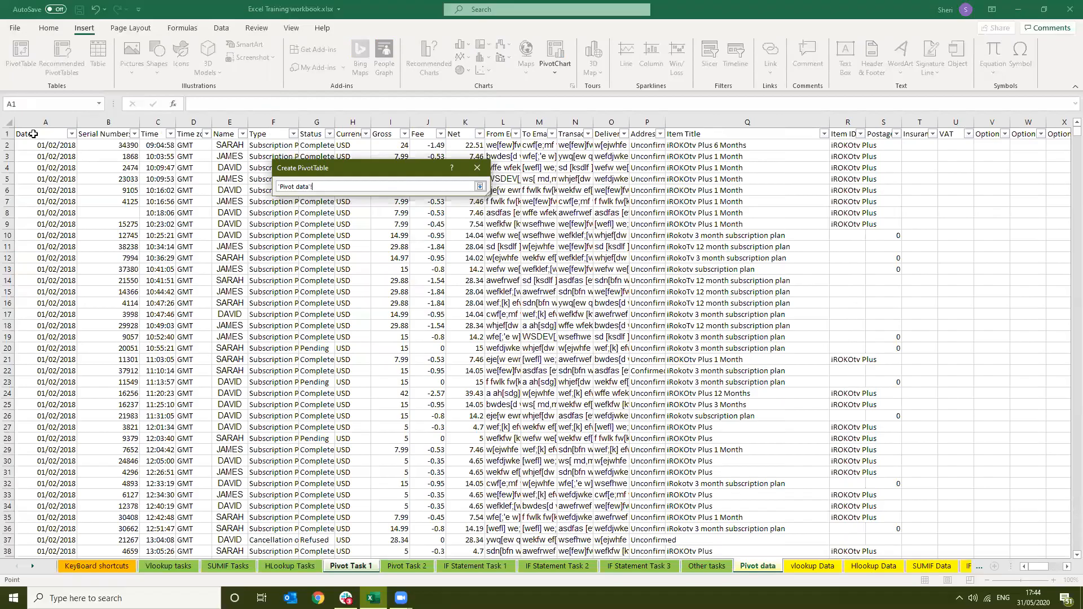
pyautogui.click(33, 133)
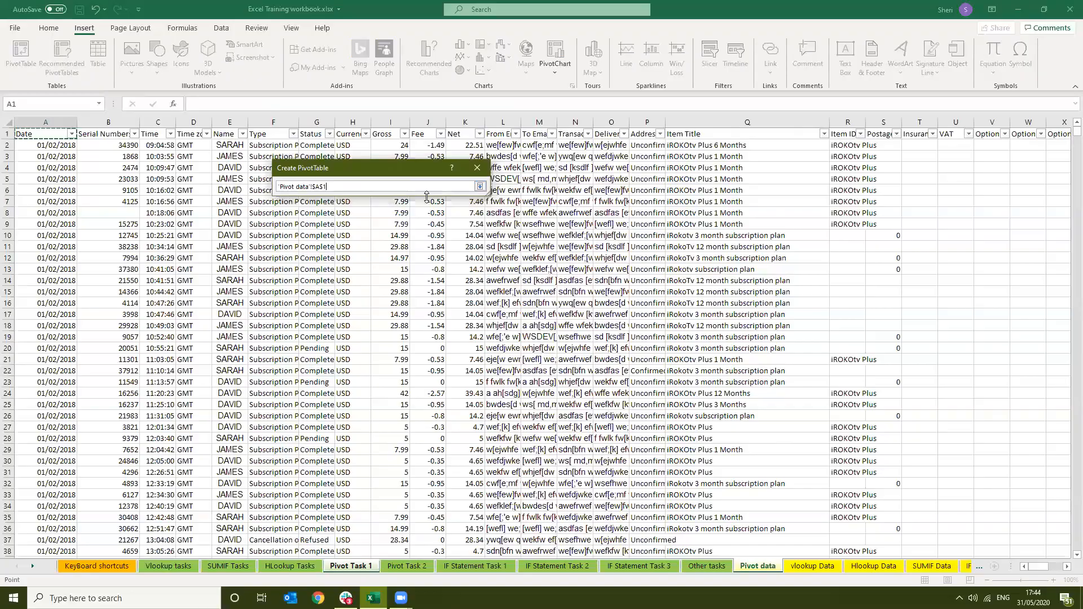
pyautogui.hotkey('ctrl', 'shift', 'Right')
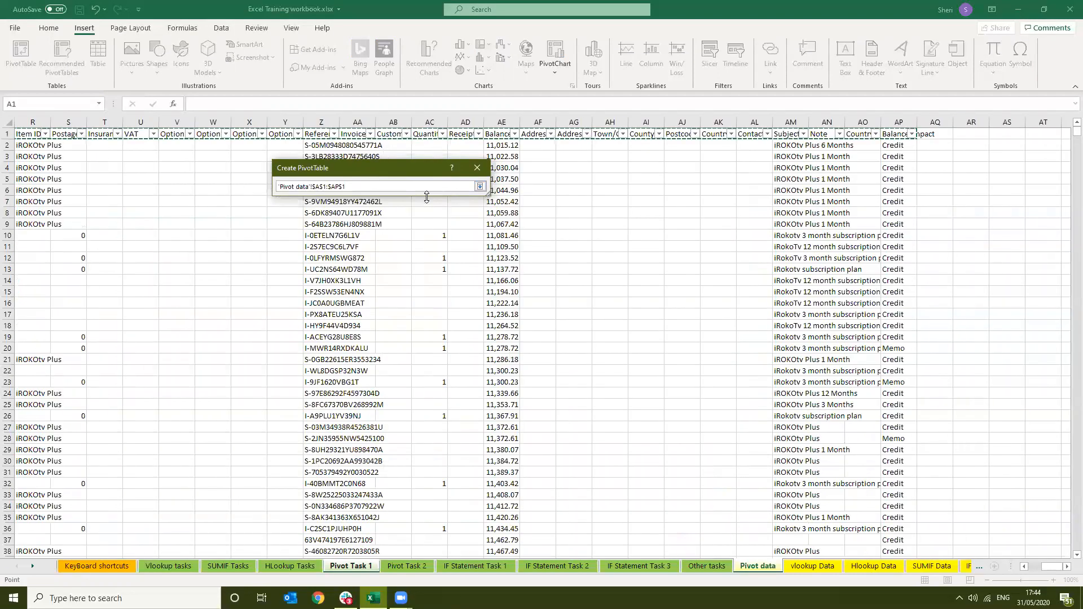
pyautogui.hotkey('ctrl', 'shift', 'Down')
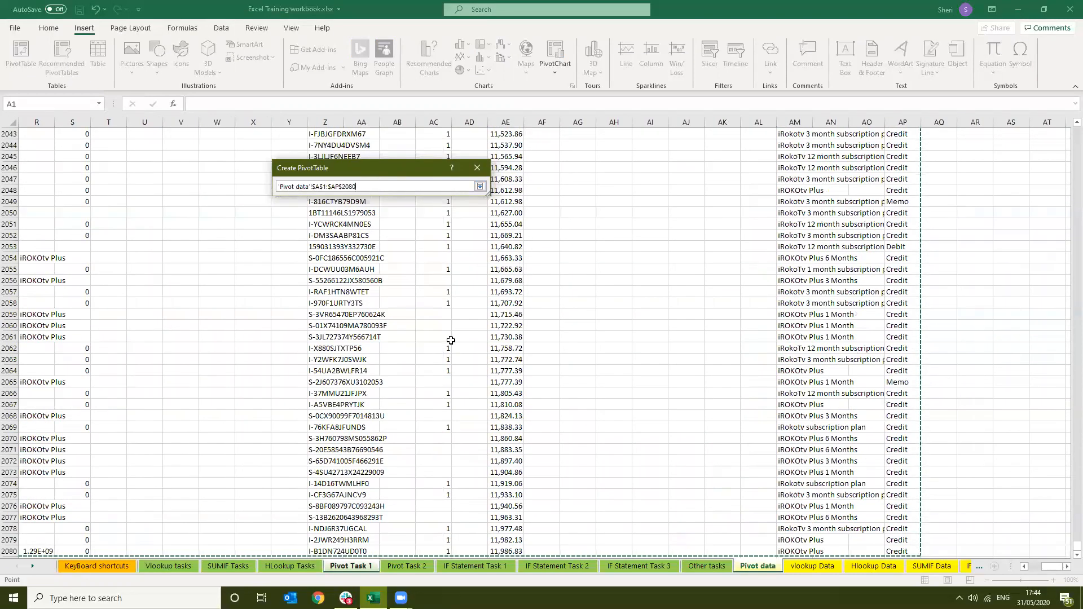
pyautogui.hscroll(-6, 444, 312)
pyautogui.scroll(-13, 444, 312)
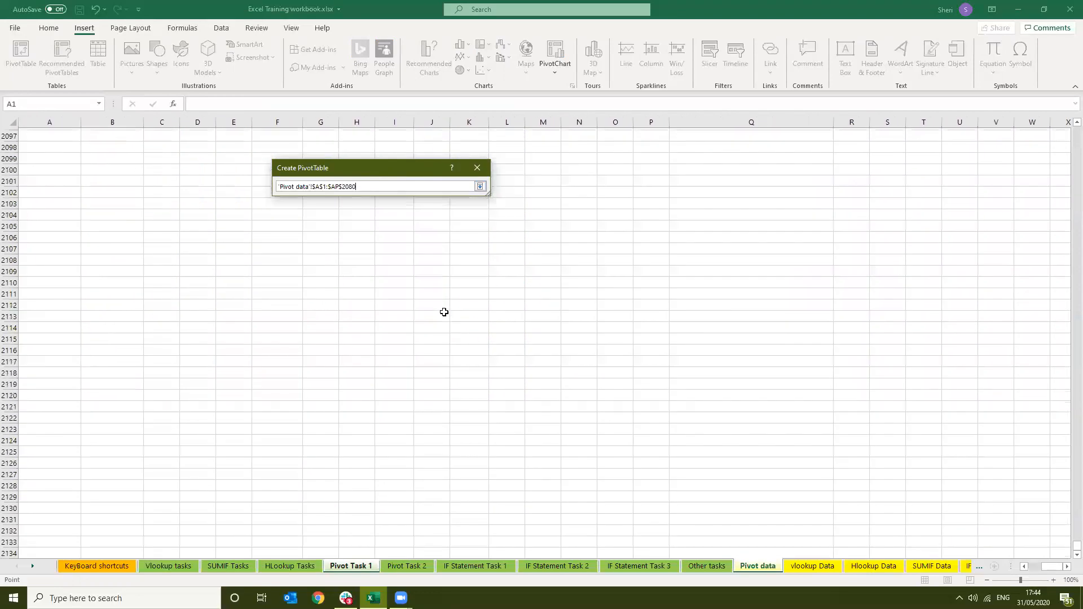
pyautogui.scroll(12, 444, 312)
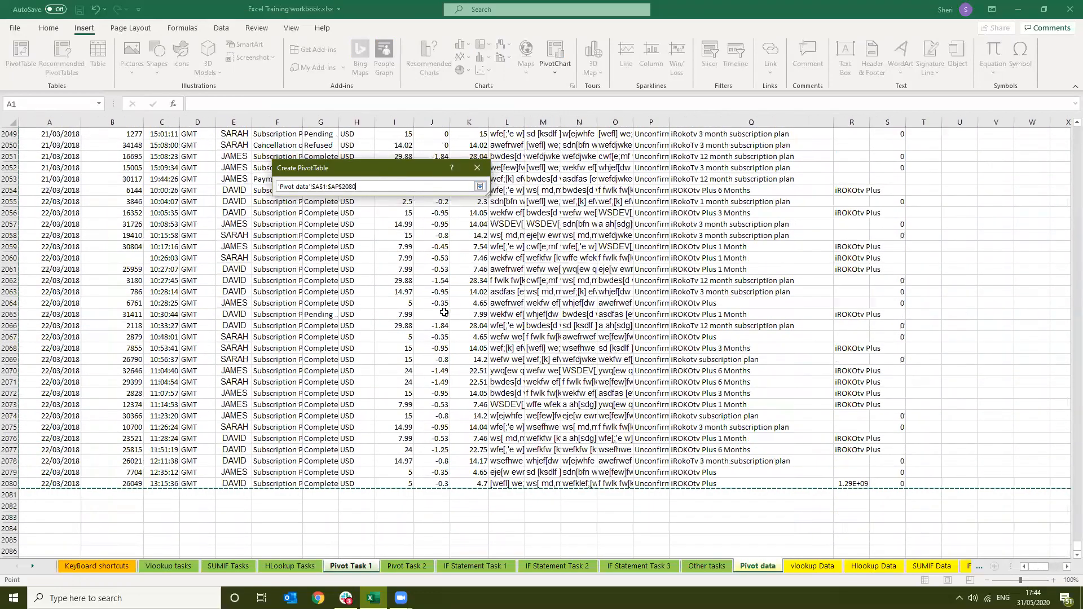
pyautogui.press('Return')
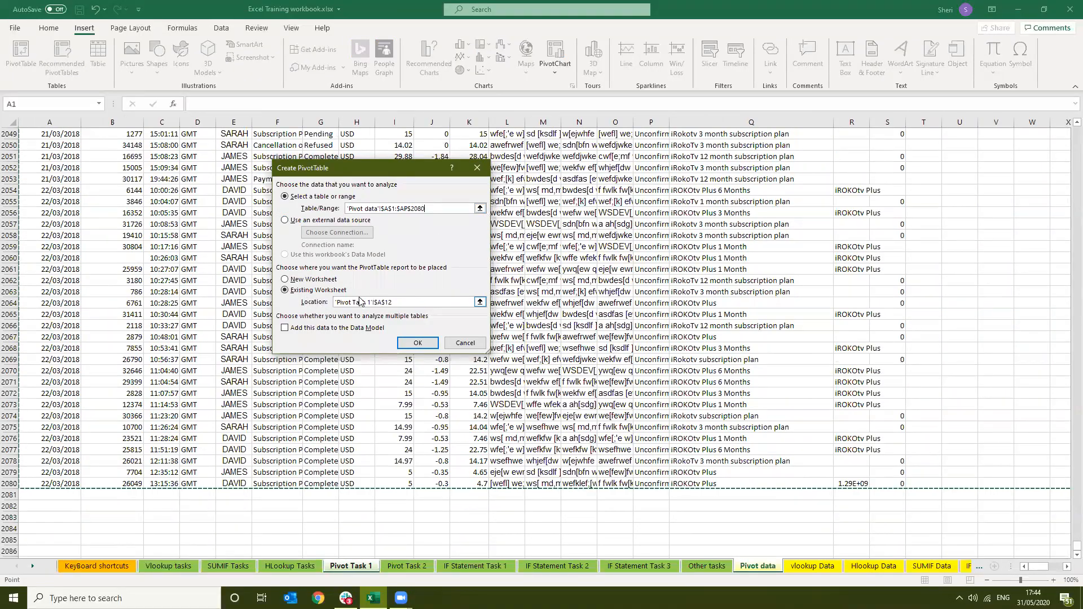
pyautogui.click(416, 348)
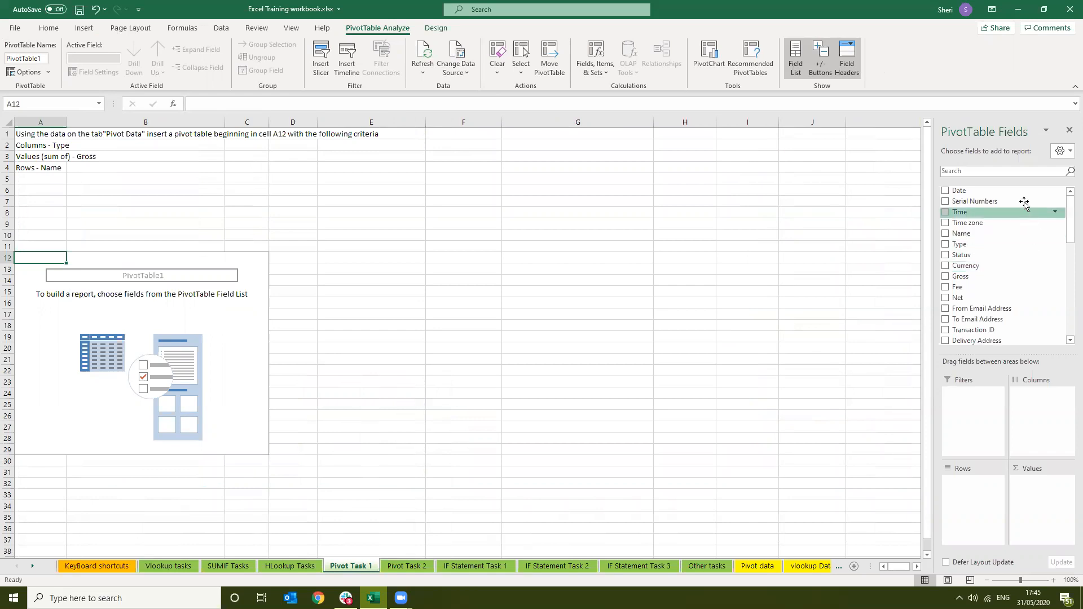
# Place the Type field in the PivotTable's columns and sum the Gross field in its values.
pyautogui.scroll(-3, 1032, 278)
pyautogui.scroll(3, 1031, 279)
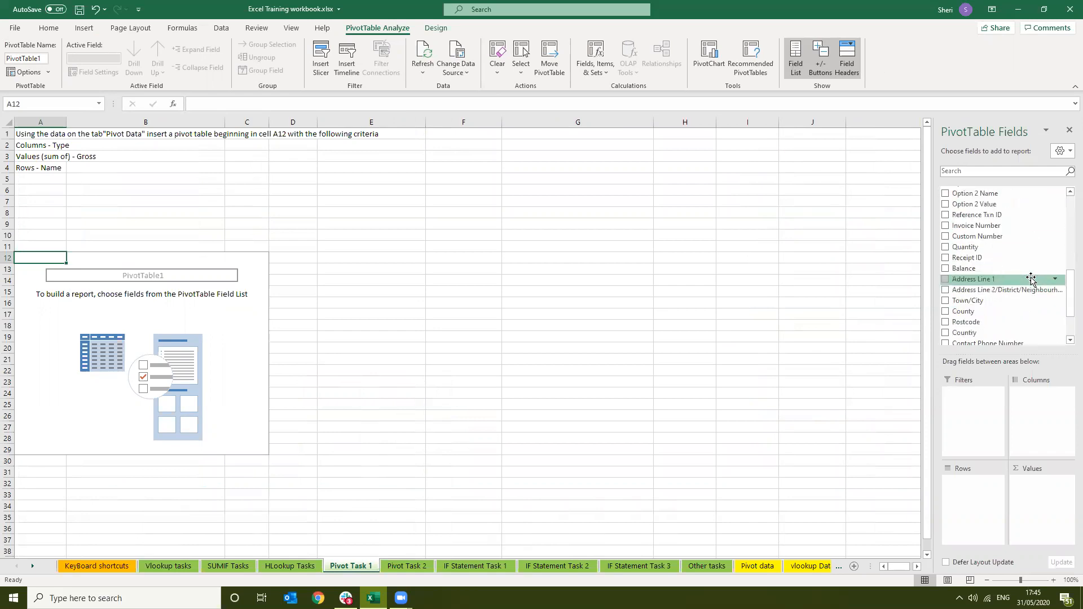
pyautogui.scroll(2, 1032, 279)
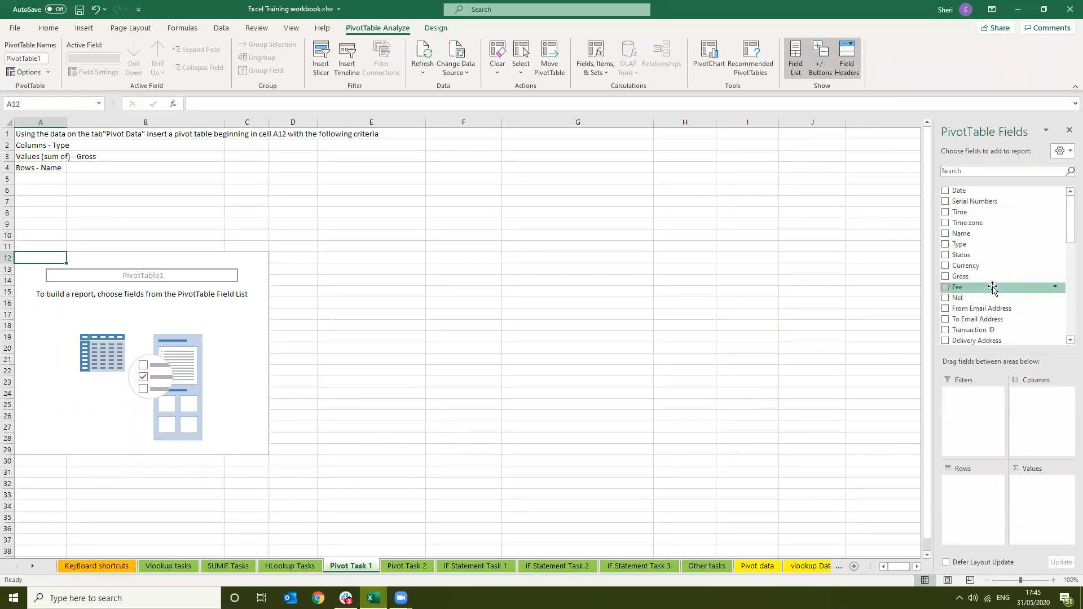
pyautogui.scroll(-6, 979, 285)
pyautogui.scroll(-4, 977, 285)
pyautogui.scroll(10, 978, 285)
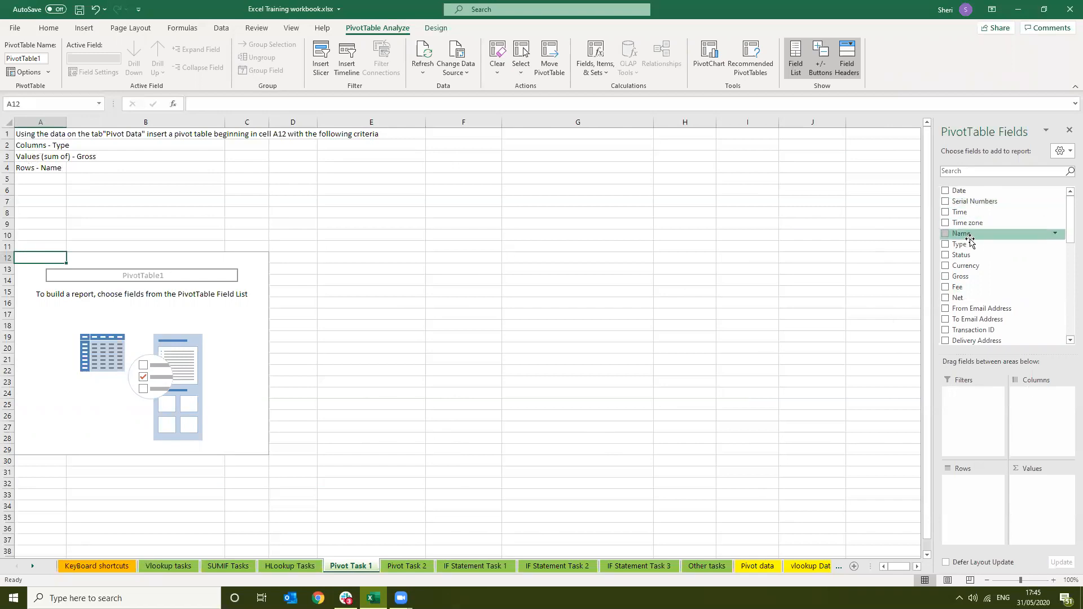
pyautogui.moveTo(971, 248); pyautogui.dragTo(1041, 418)
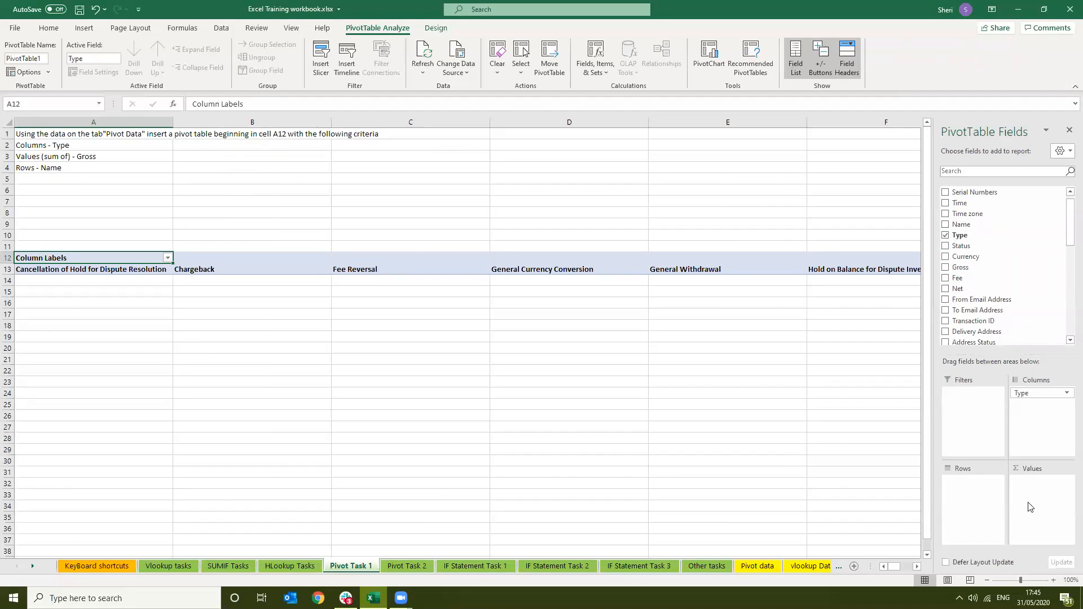
pyautogui.moveTo(962, 273); pyautogui.dragTo(1025, 506)
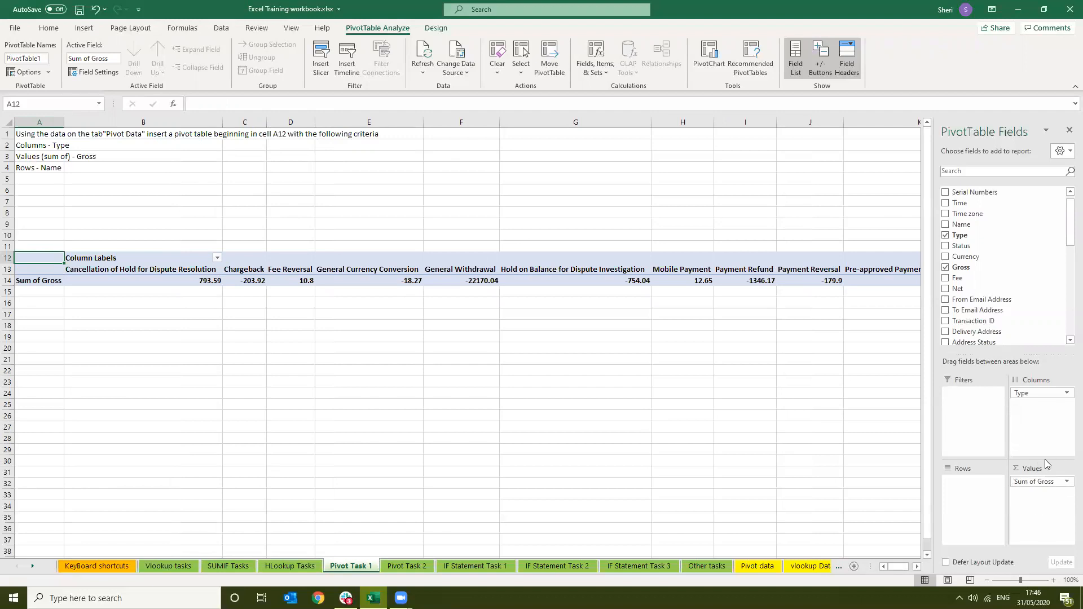
# Review the calculation types available for summarizing the Gross values and accept Sum.
pyautogui.click(1066, 482)
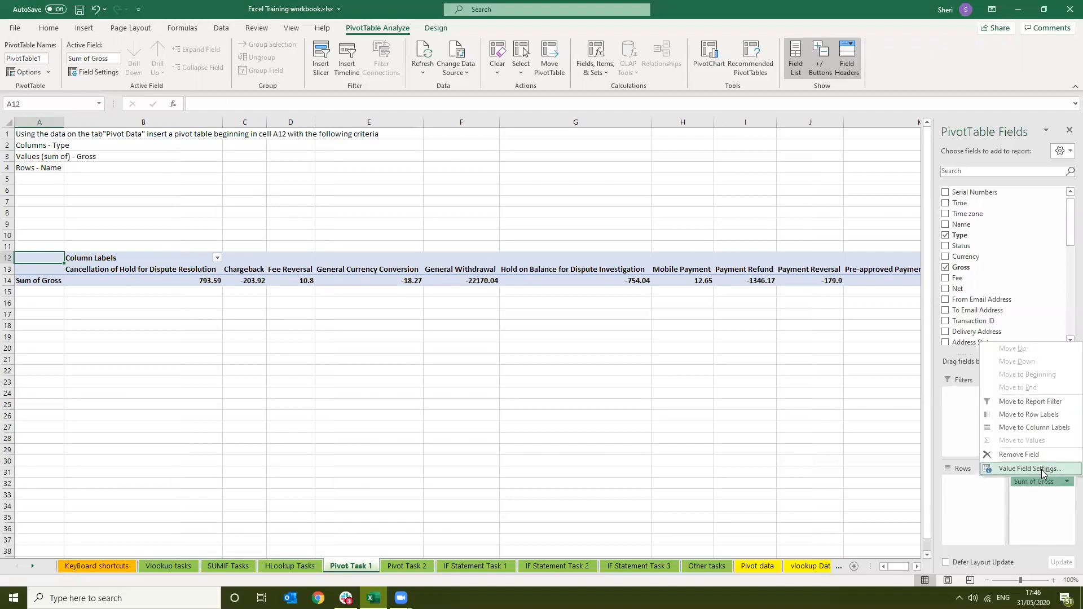
pyautogui.click(1042, 470)
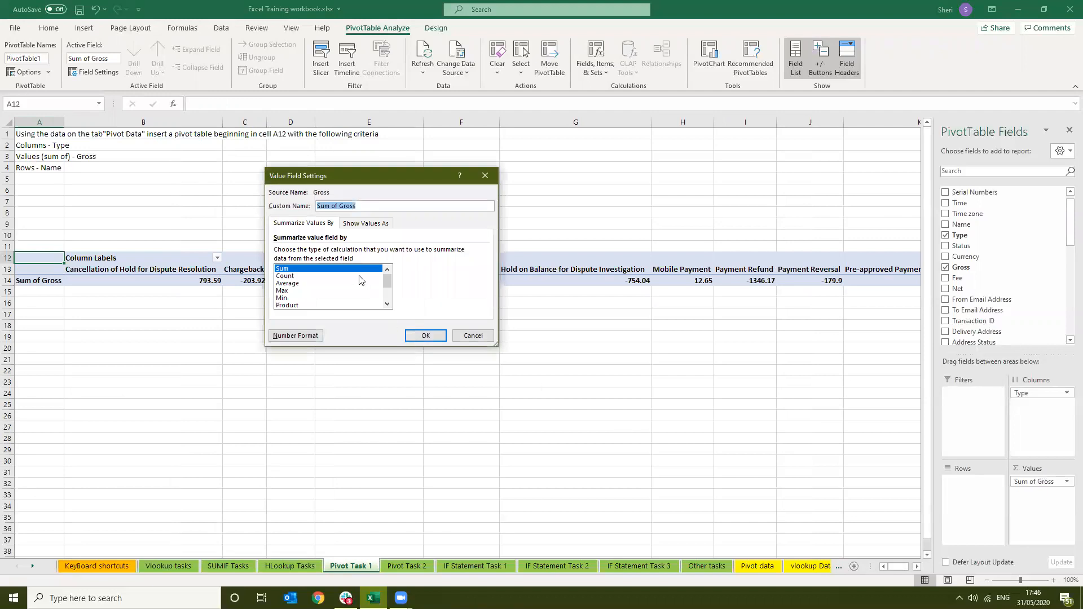
pyautogui.click(387, 304)
pyautogui.click(387, 304)
pyautogui.click(387, 304)
pyautogui.click(387, 304)
pyautogui.click(387, 304)
pyautogui.click(389, 279)
pyautogui.click(293, 269)
pyautogui.click(296, 276)
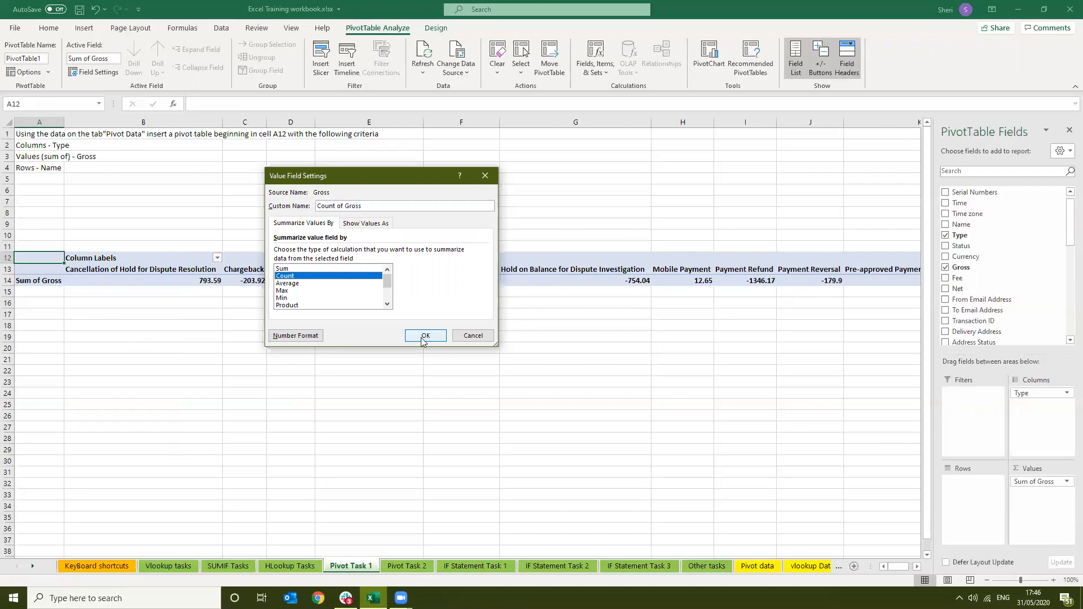
pyautogui.click(317, 269)
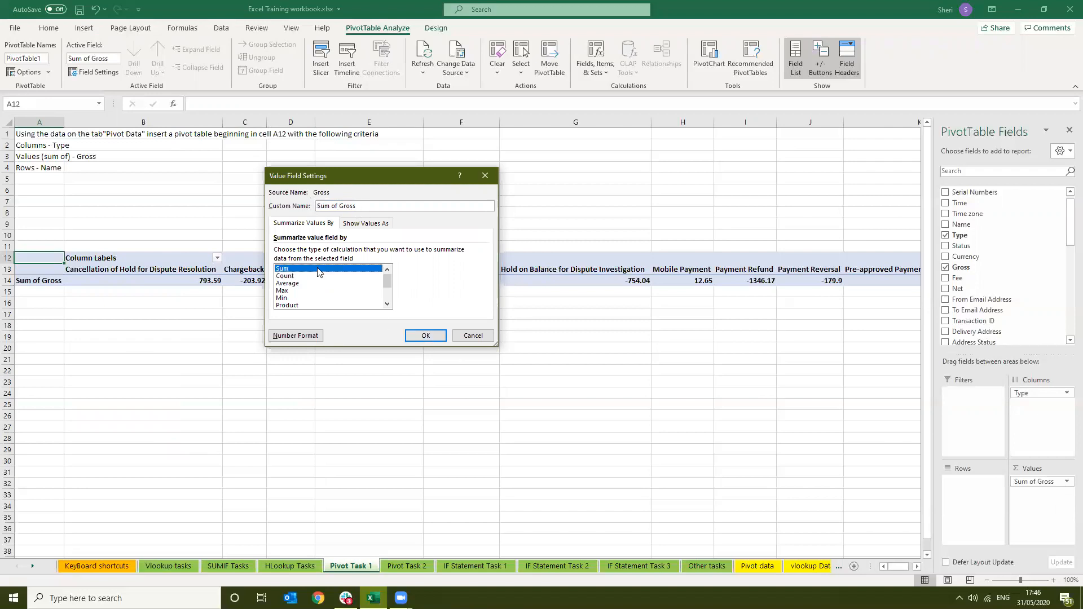
pyautogui.click(424, 336)
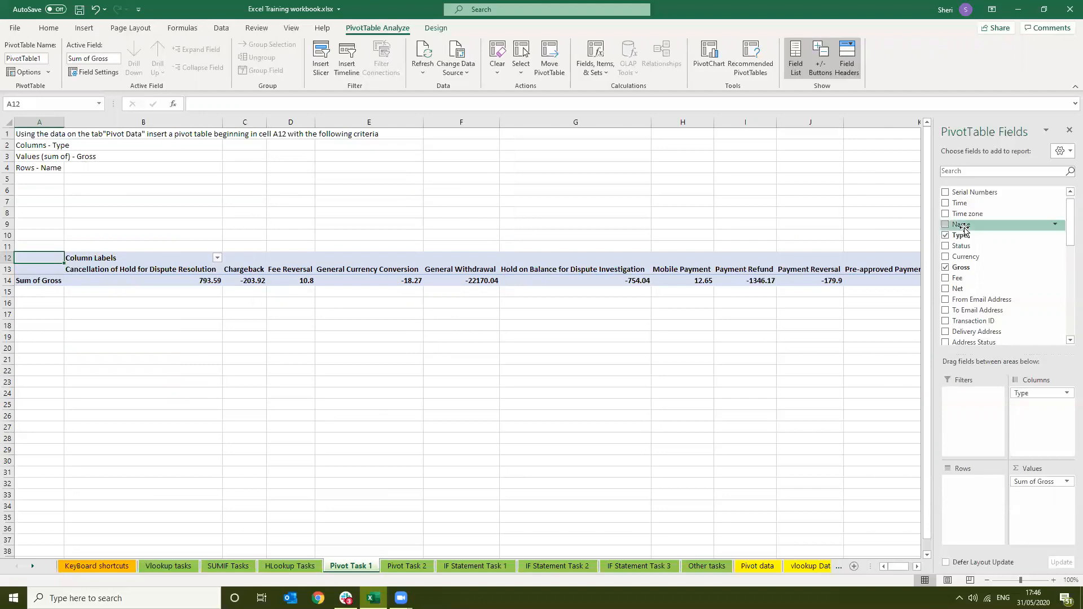
# Add the Name field to the PivotTable's rows.
pyautogui.moveTo(964, 228); pyautogui.dragTo(974, 447)
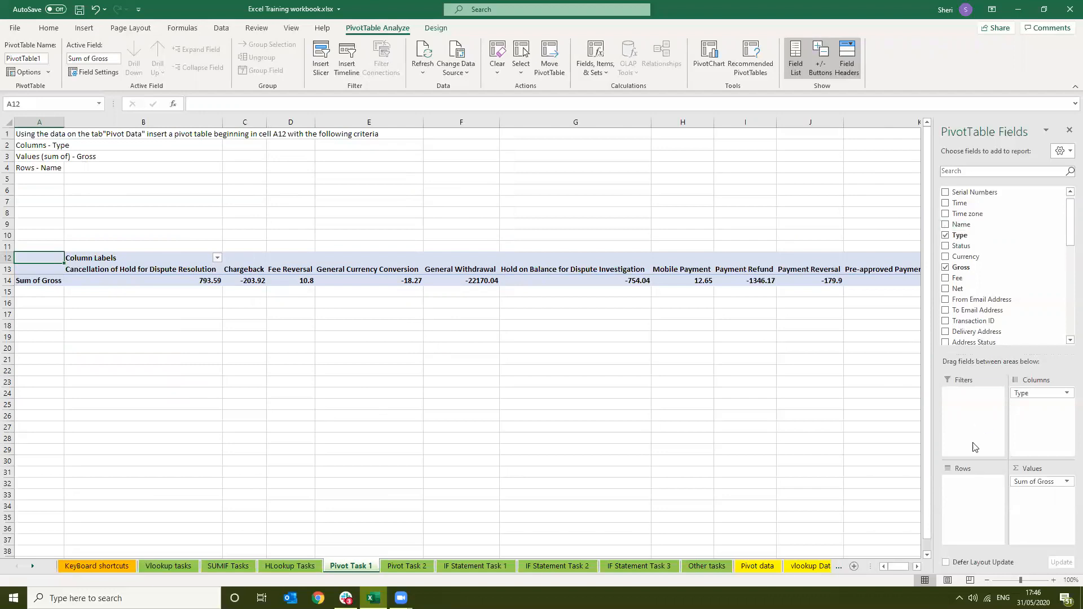
pyautogui.moveTo(972, 395); pyautogui.dragTo(976, 521)
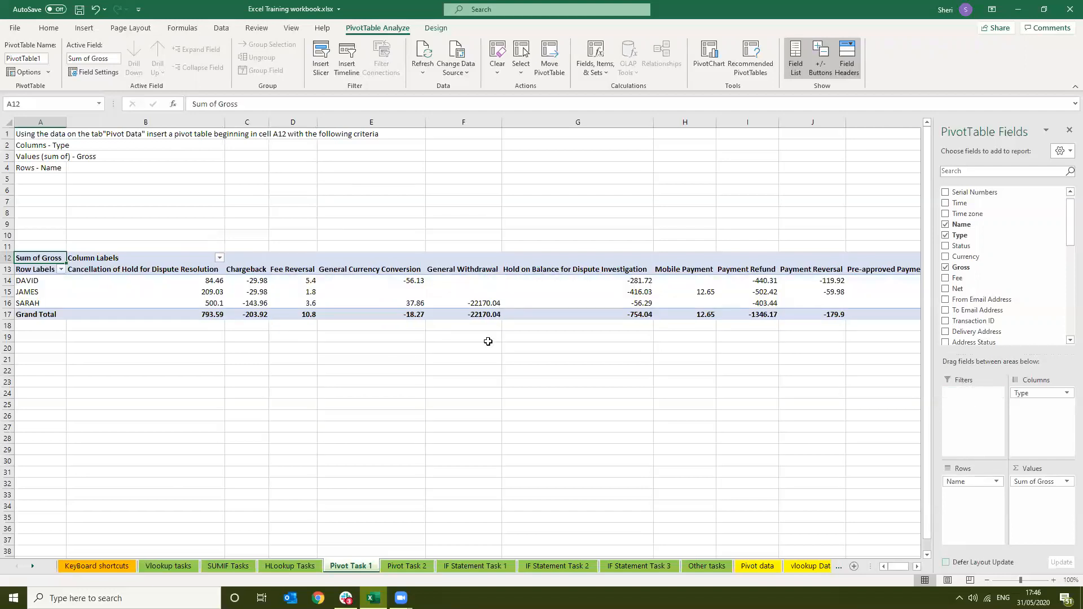
# Examine the gross amounts per transaction type across the first name's row in the PivotTable.
pyautogui.click(39, 280)
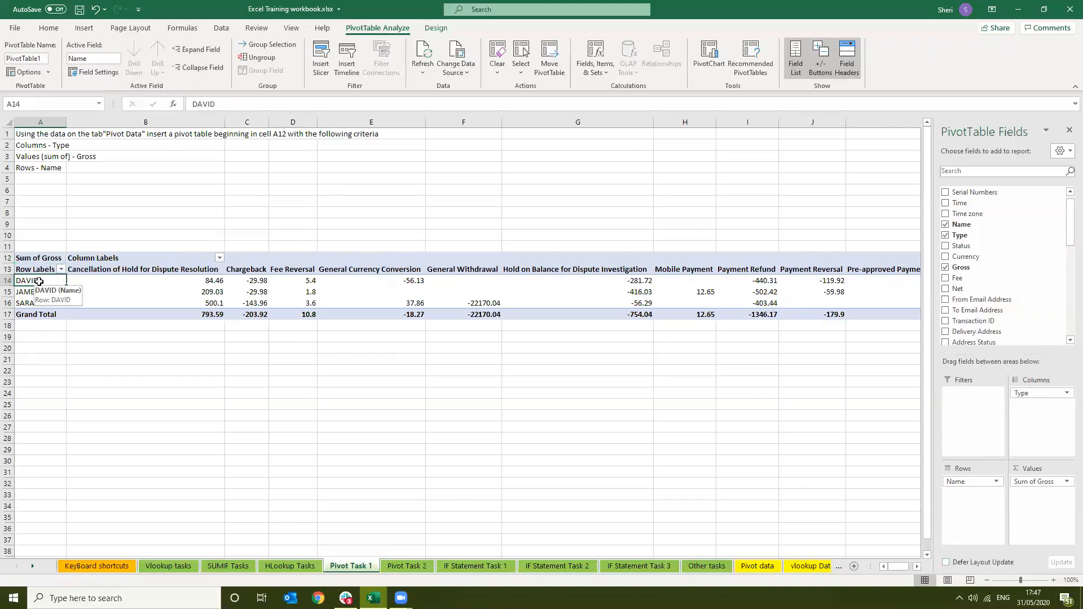
pyautogui.press('Right')
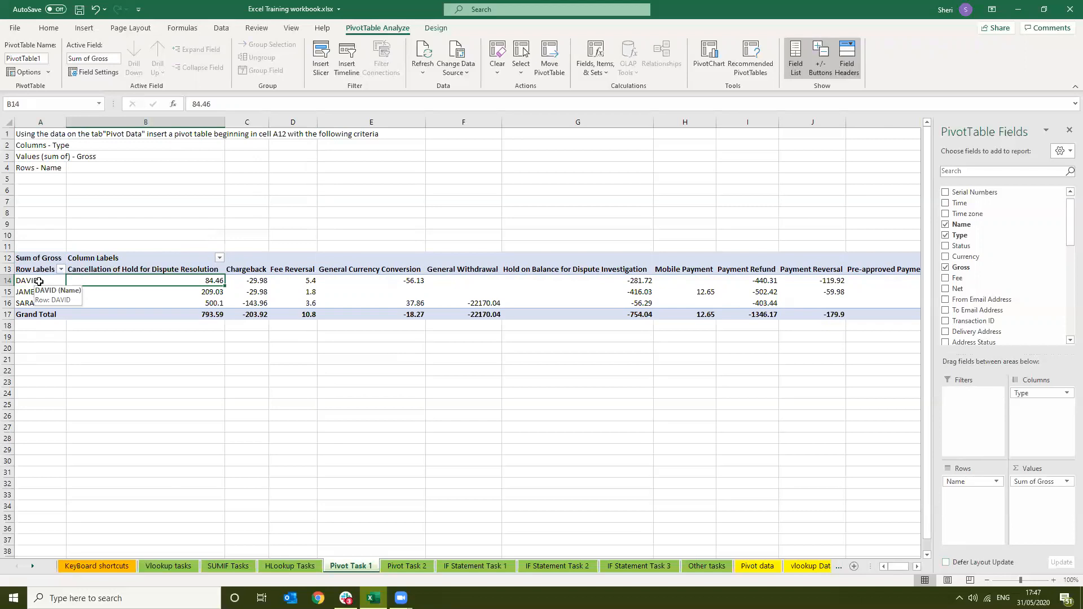
pyautogui.press('Right')
pyautogui.press('Right')
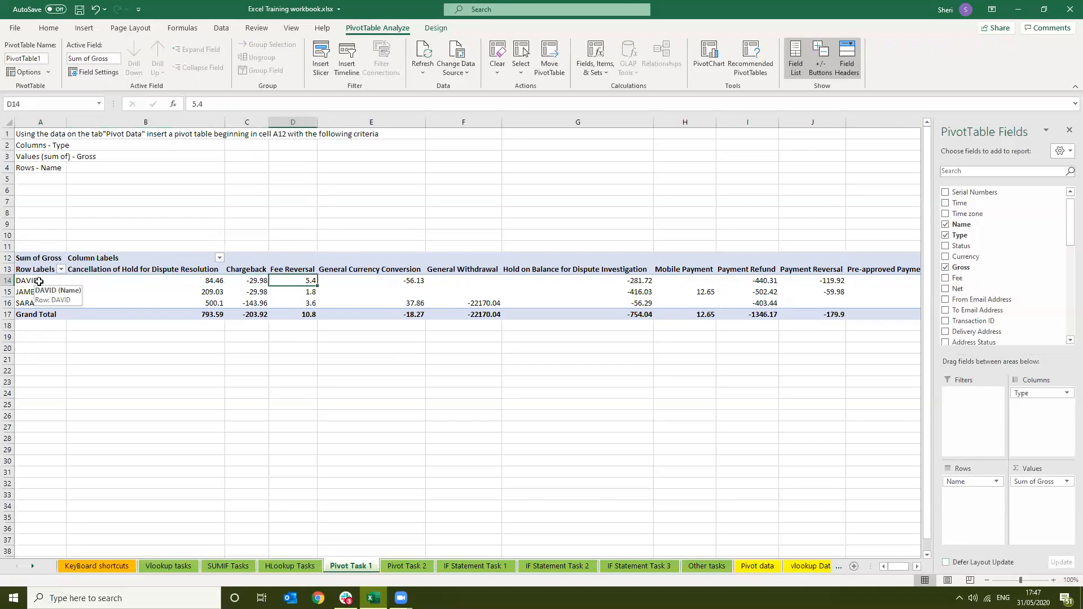
pyautogui.press('Right')
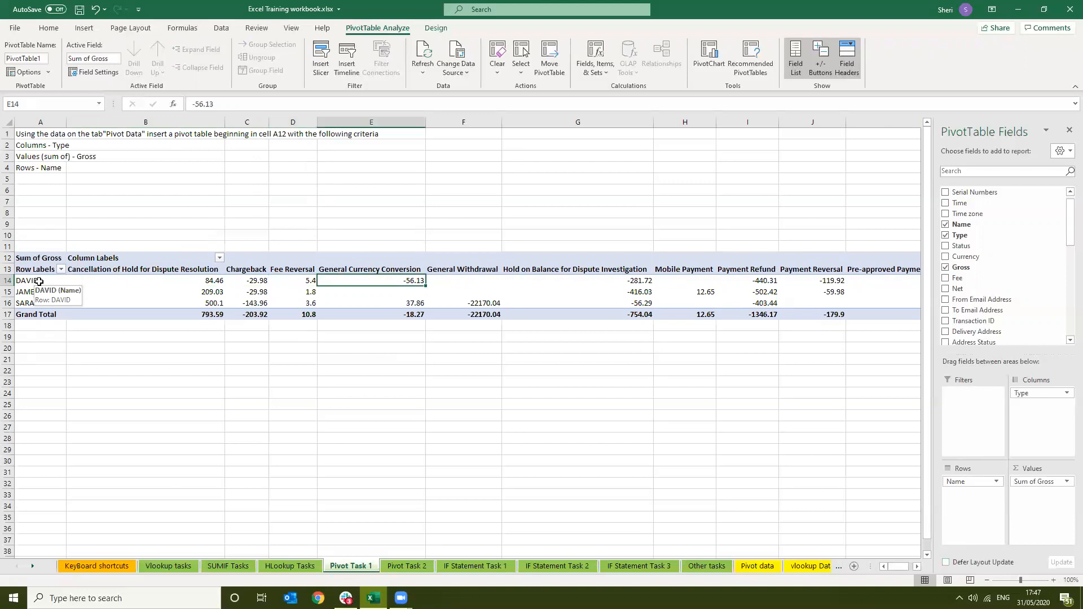
pyautogui.press('Right')
pyautogui.press('Right')
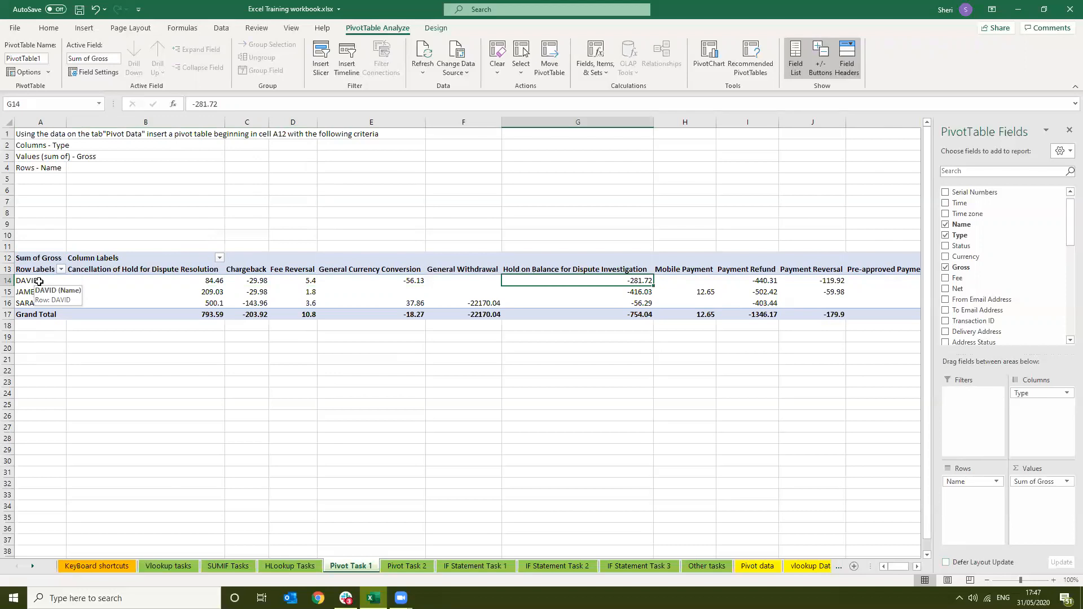
pyautogui.press('Right')
pyautogui.press('Right')
pyautogui.press('Right')
pyautogui.press('Left')
pyautogui.press('Left')
pyautogui.press('Left')
pyautogui.press('Left')
pyautogui.press('Left')
pyautogui.press('Left')
pyautogui.press('Left')
pyautogui.press('Left')
pyautogui.press('Left')
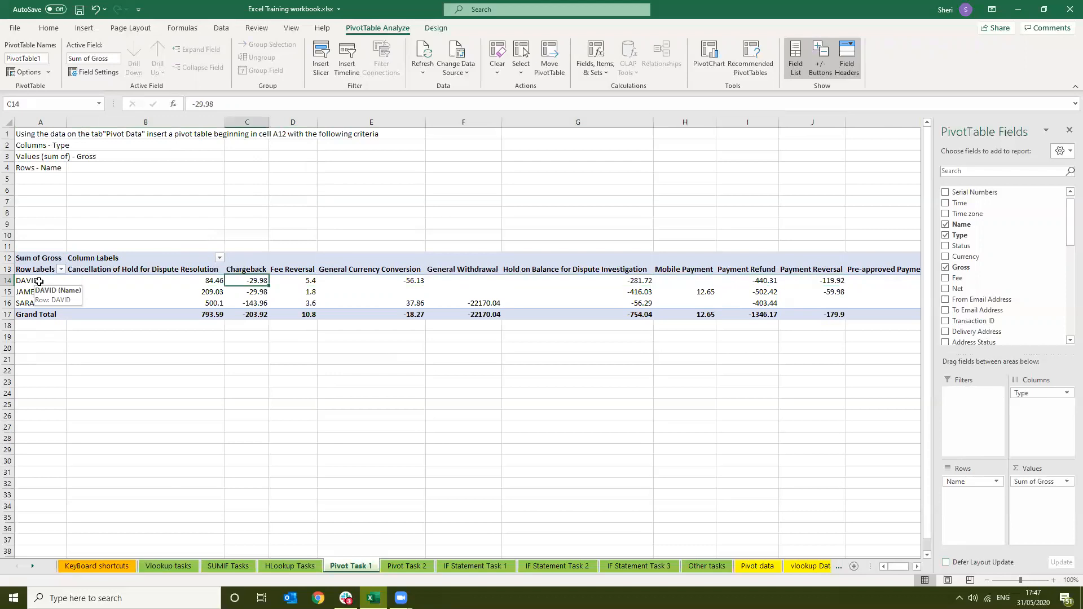
pyautogui.press('Up')
pyautogui.press('Up')
pyautogui.press('Up')
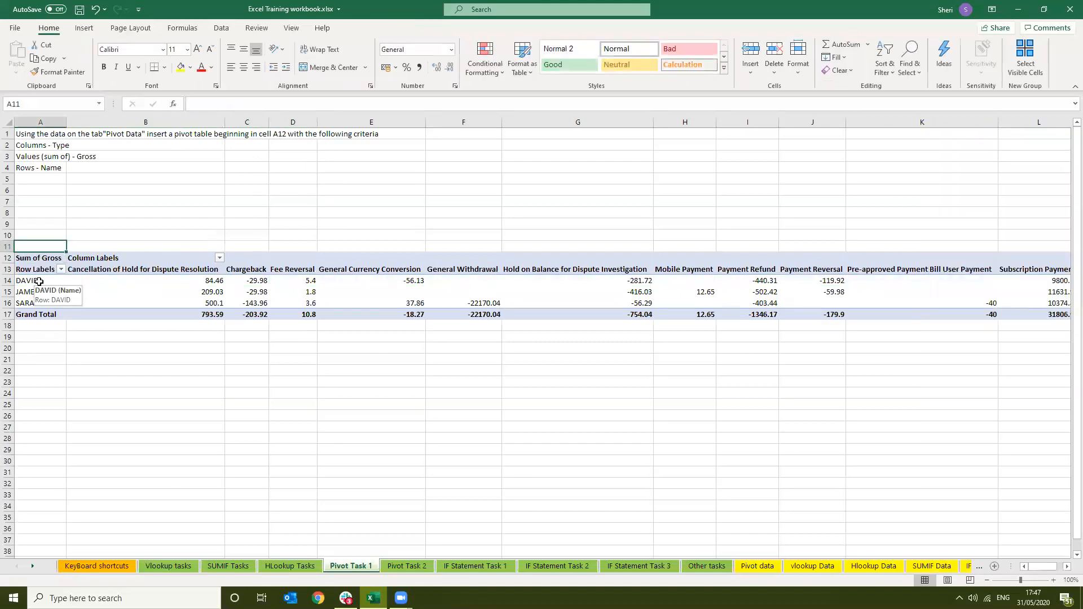
pyautogui.press('Down')
pyautogui.press('Down')
pyautogui.press('Down')
pyautogui.press('Down')
pyautogui.press('Down')
pyautogui.press('Down')
pyautogui.press('Down')
pyautogui.press('Down')
pyautogui.press('Down')
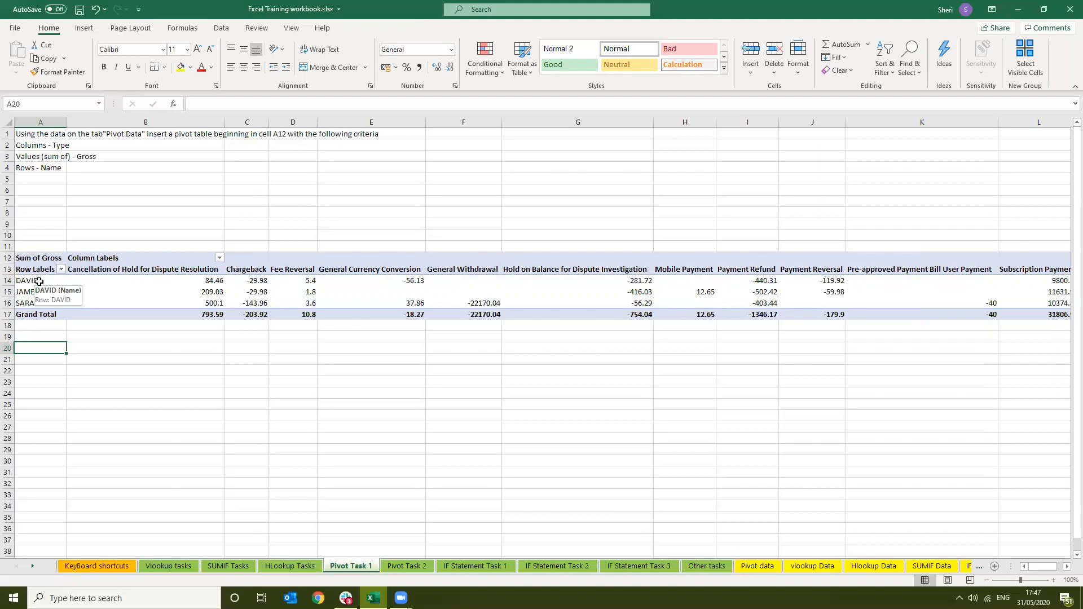
pyautogui.click(39, 281)
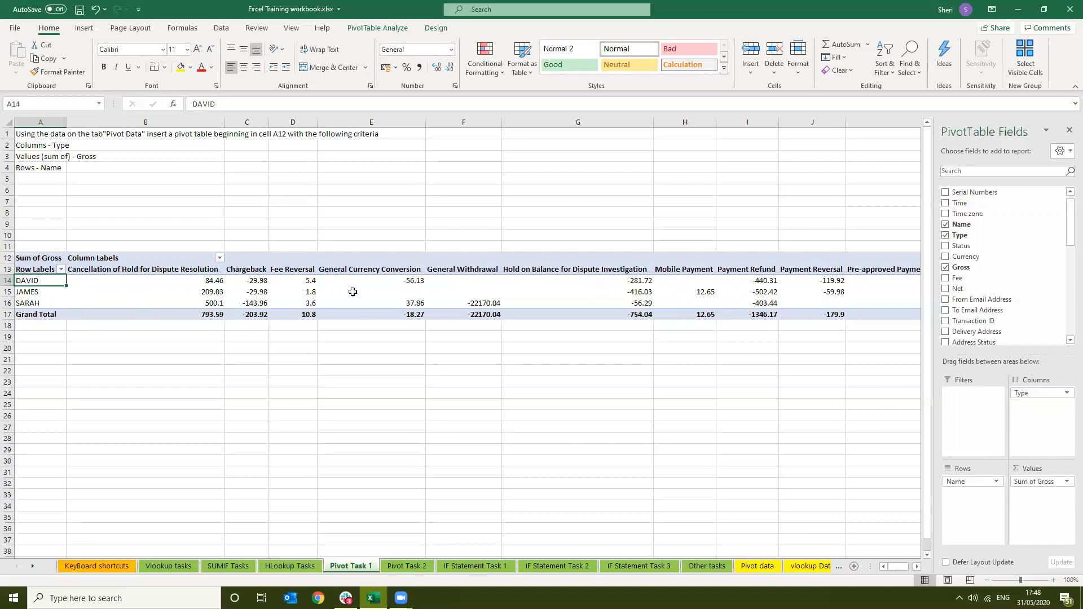
pyautogui.moveTo(352, 293)
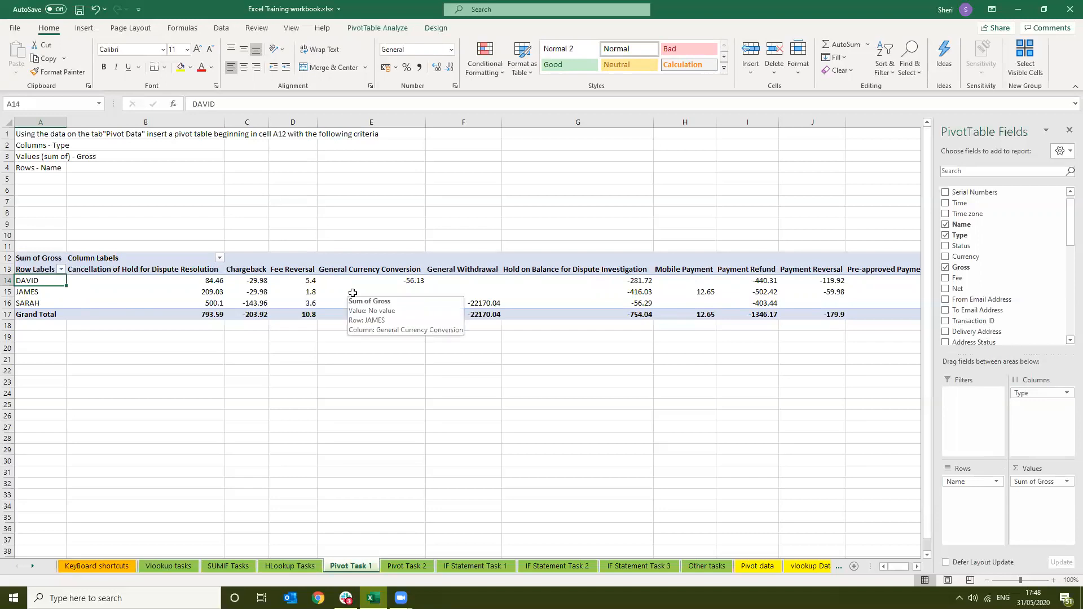
# Add the Net field to the PivotTable's values as a sum below Sum of Gross.
pyautogui.click(352, 292)
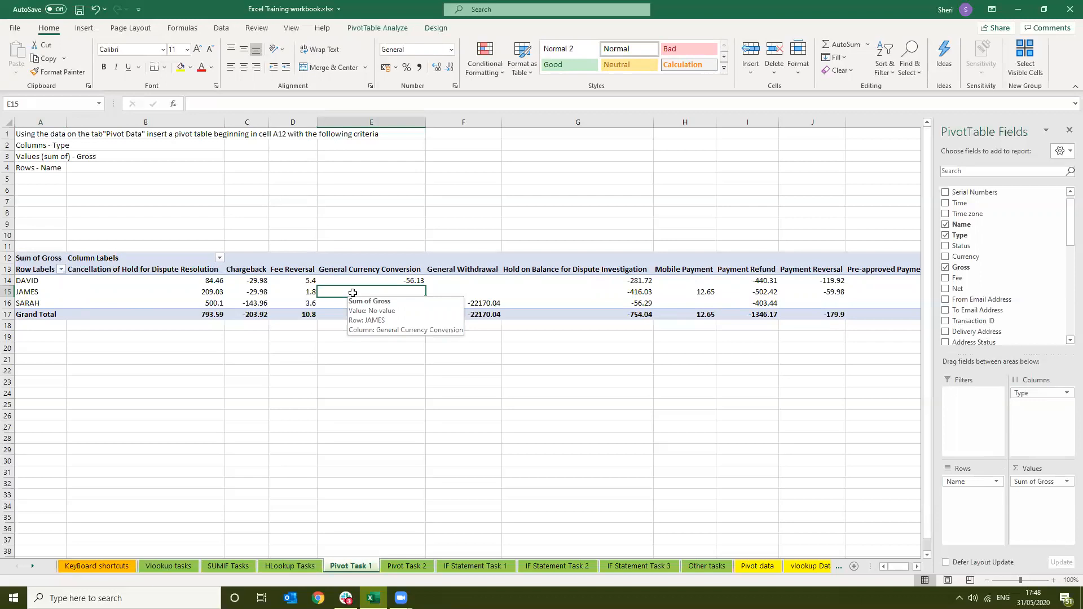
pyautogui.click(343, 415)
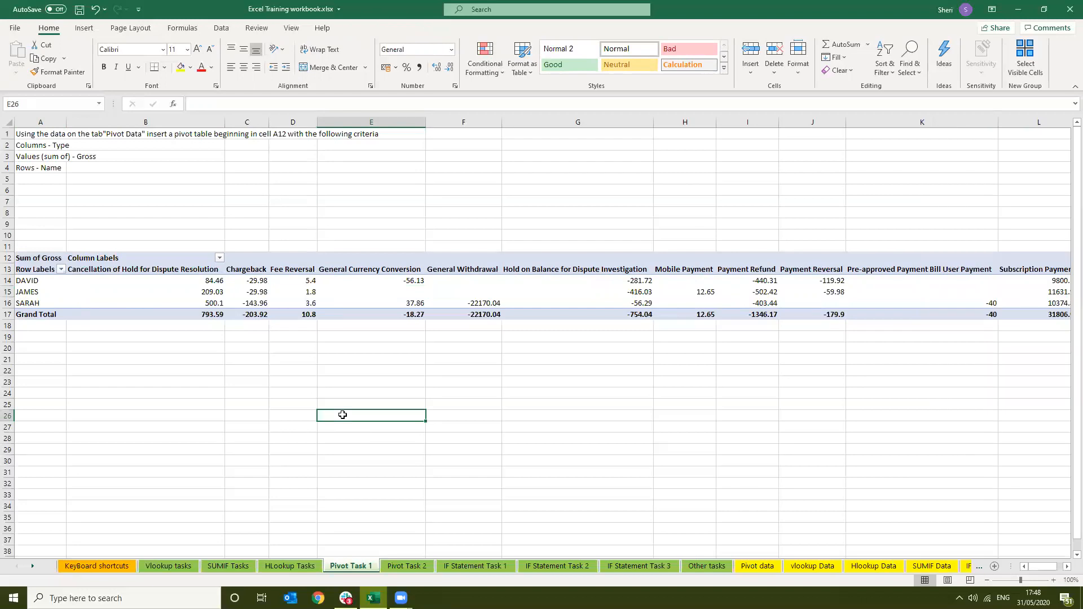
pyautogui.click(346, 280)
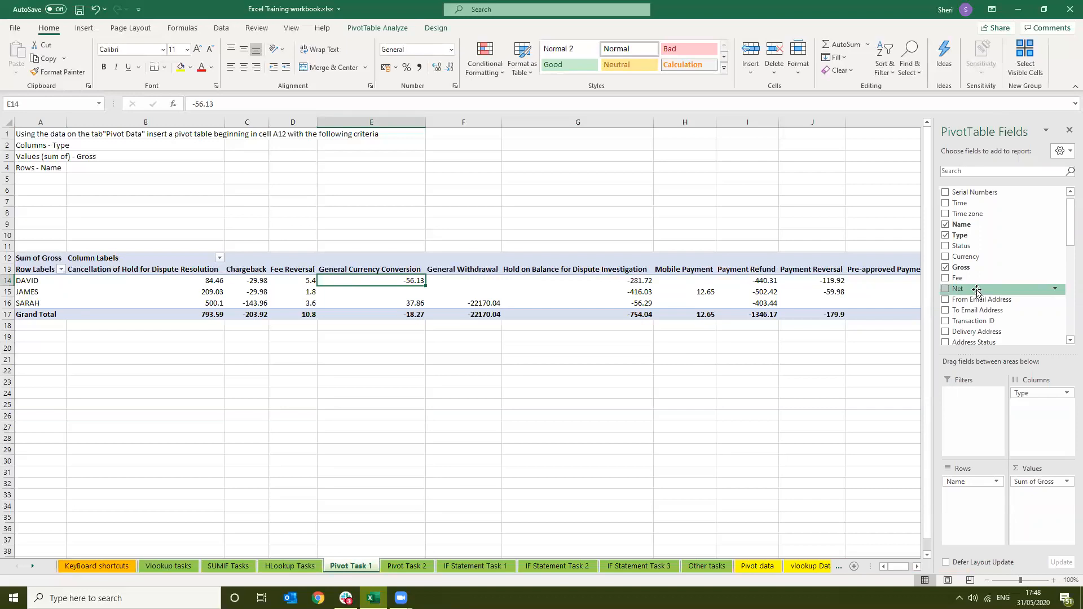
pyautogui.moveTo(976, 290); pyautogui.dragTo(1038, 514)
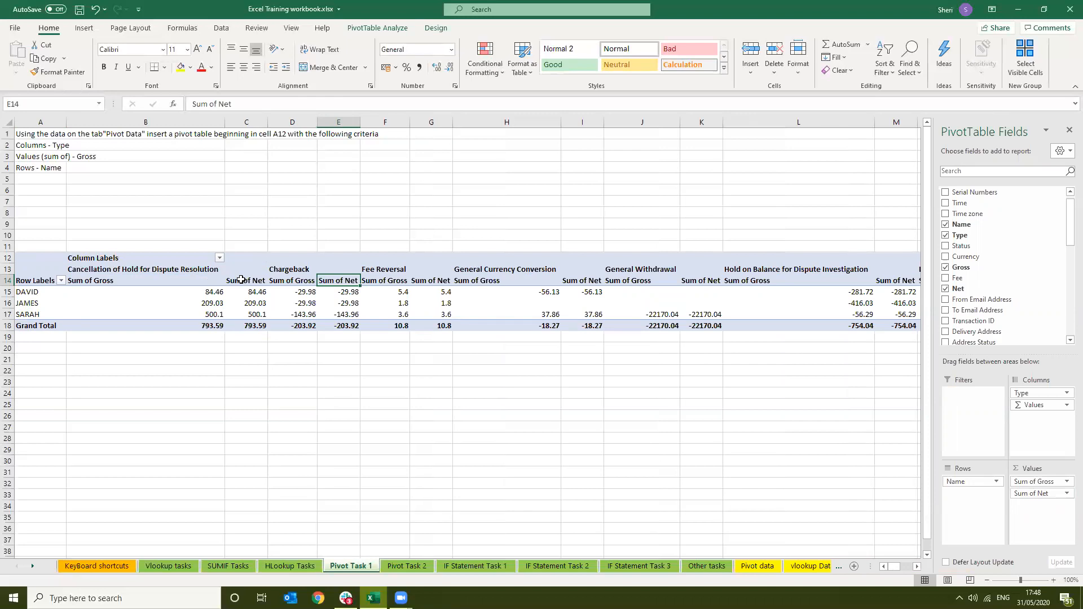
# Examine the gross and net sums under each transaction type across the PivotTable.
pyautogui.click(194, 280)
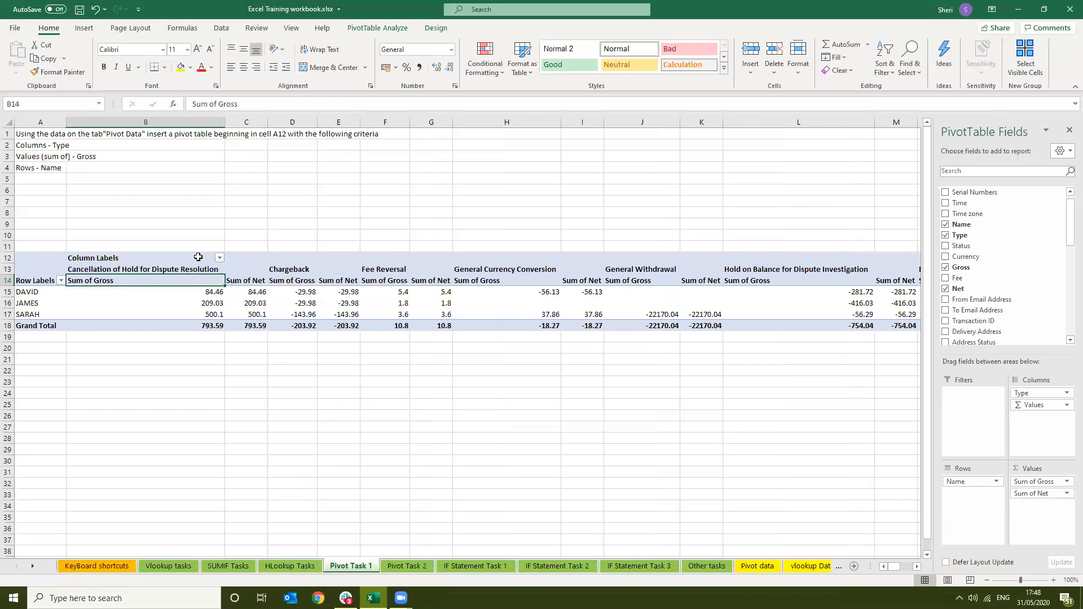
pyautogui.click(181, 268)
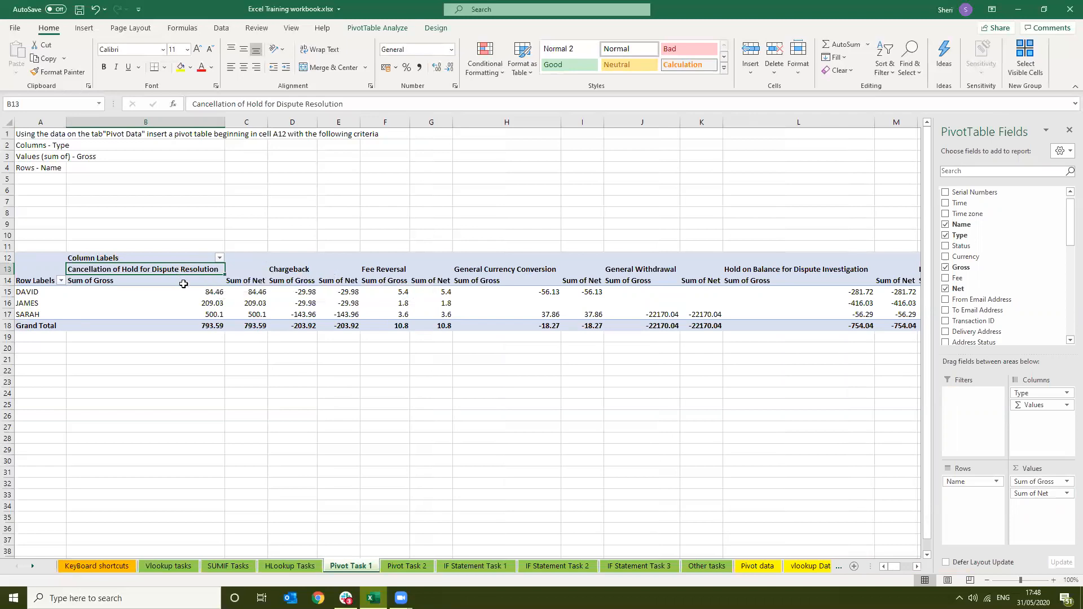
pyautogui.moveTo(187, 328)
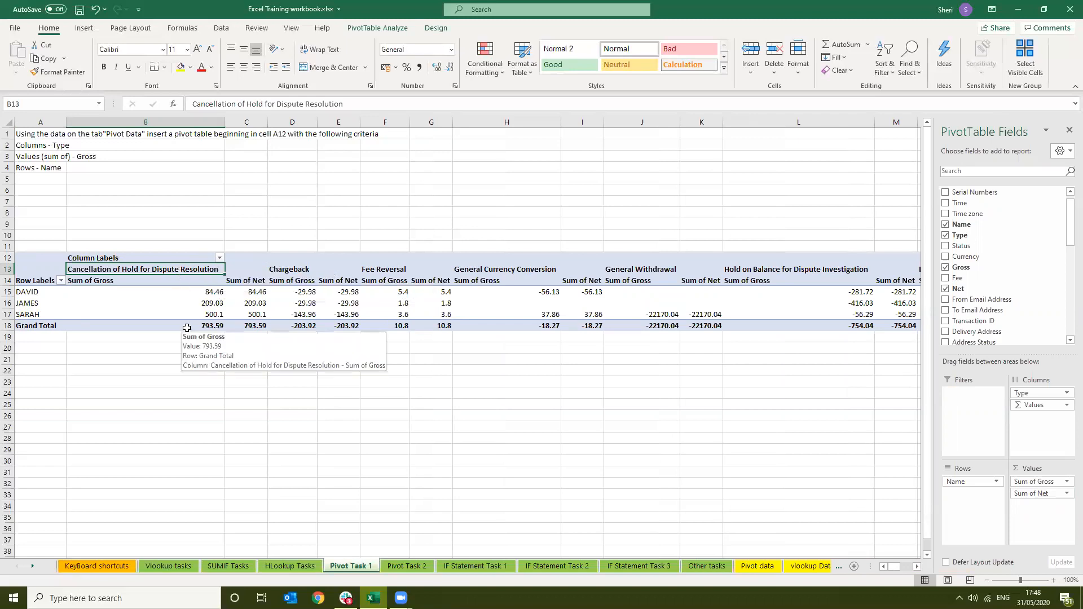
pyautogui.press('Down')
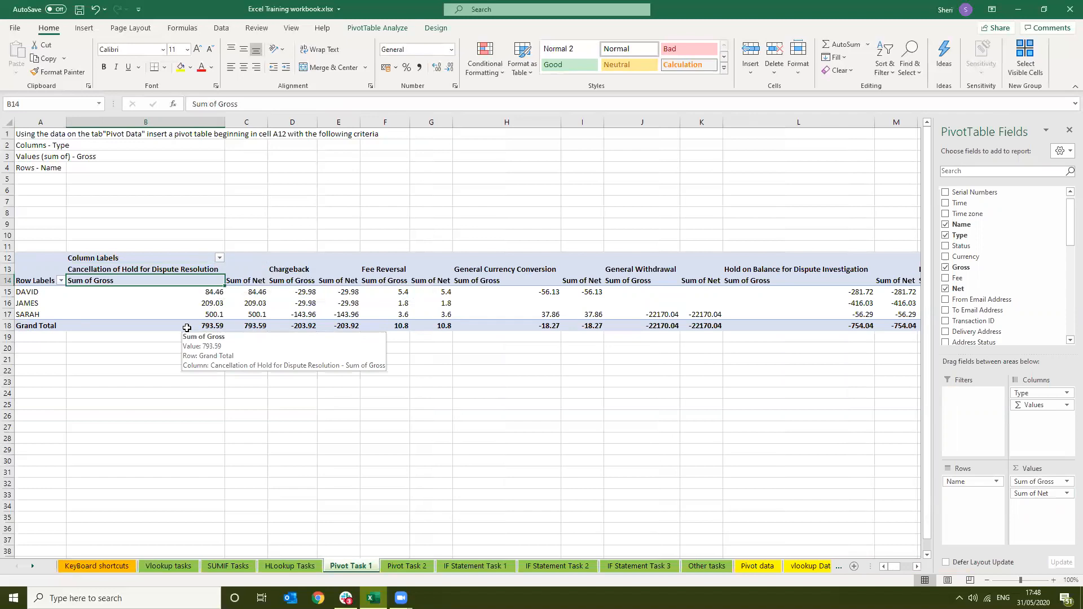
pyautogui.press('Right')
pyautogui.press('Right')
pyautogui.press('Up')
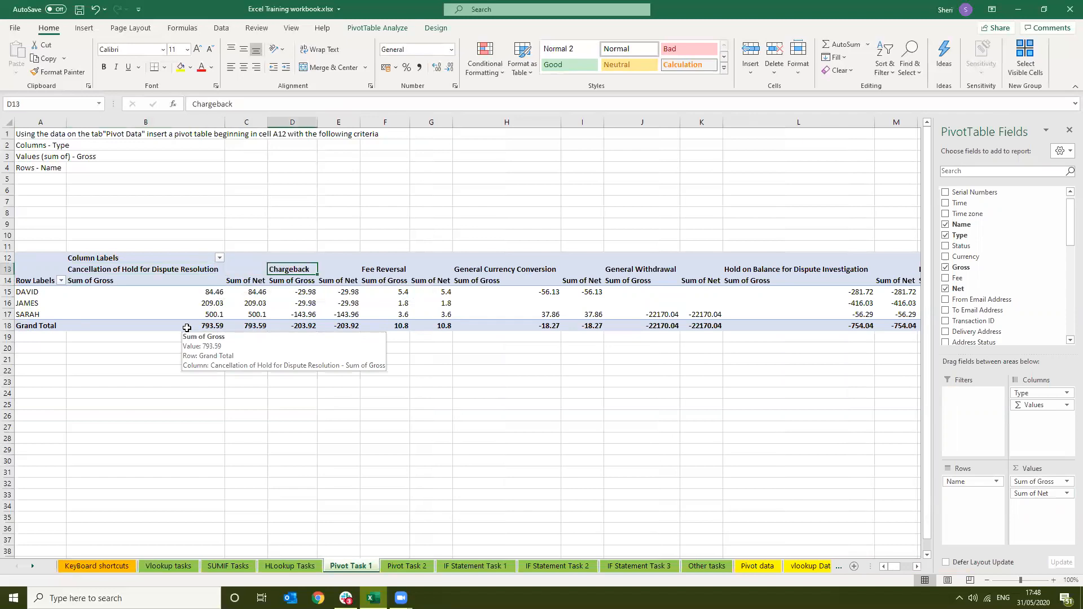
pyautogui.press('Down')
pyautogui.press('Right')
pyautogui.press('Right')
pyautogui.press('Right')
pyautogui.press('Right')
pyautogui.press('Right')
pyautogui.press('Right')
pyautogui.press('Right')
pyautogui.press('Right')
pyautogui.press('Right')
pyautogui.press('Right')
pyautogui.press('Right')
pyautogui.press('Right')
pyautogui.press('Right')
pyautogui.press('Right')
pyautogui.press('Right')
pyautogui.press('Left')
pyautogui.press('Left')
pyautogui.press('Left')
pyautogui.press('Left')
pyautogui.press('Left')
# Compare the gross and net sums for each name under Mobile Payment and Payment Refund.
pyautogui.press('Up')
pyautogui.press('Down')
pyautogui.press('Down')
pyautogui.press('Down')
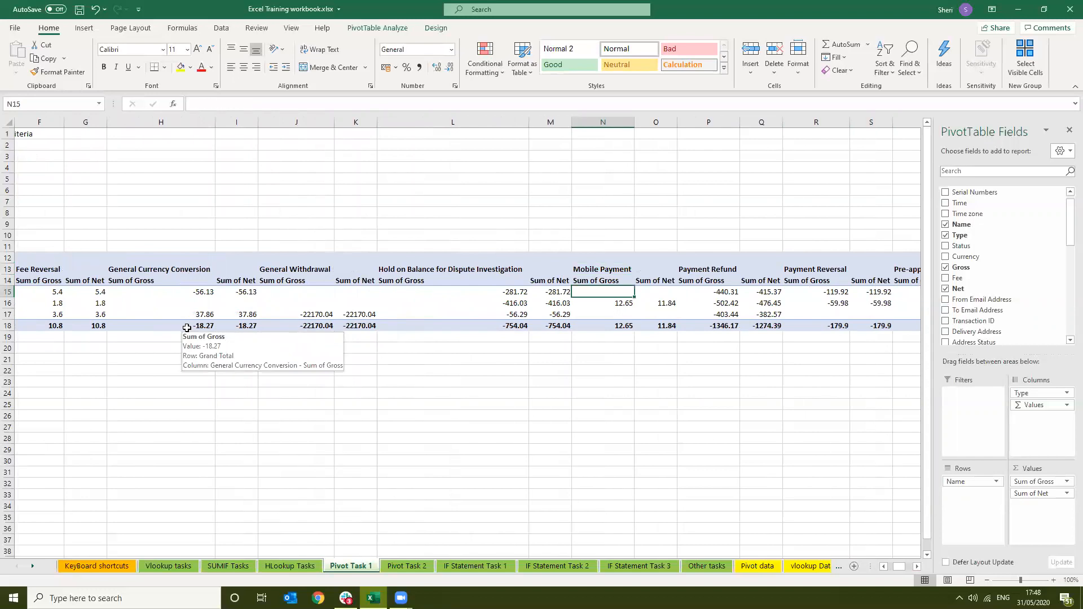
pyautogui.press('Right')
pyautogui.press('Left')
pyautogui.press('Up')
pyautogui.press('Up')
pyautogui.press('Down')
pyautogui.press('Right')
pyautogui.press('Right')
pyautogui.press('Right')
pyautogui.press('Down')
pyautogui.press('Right')
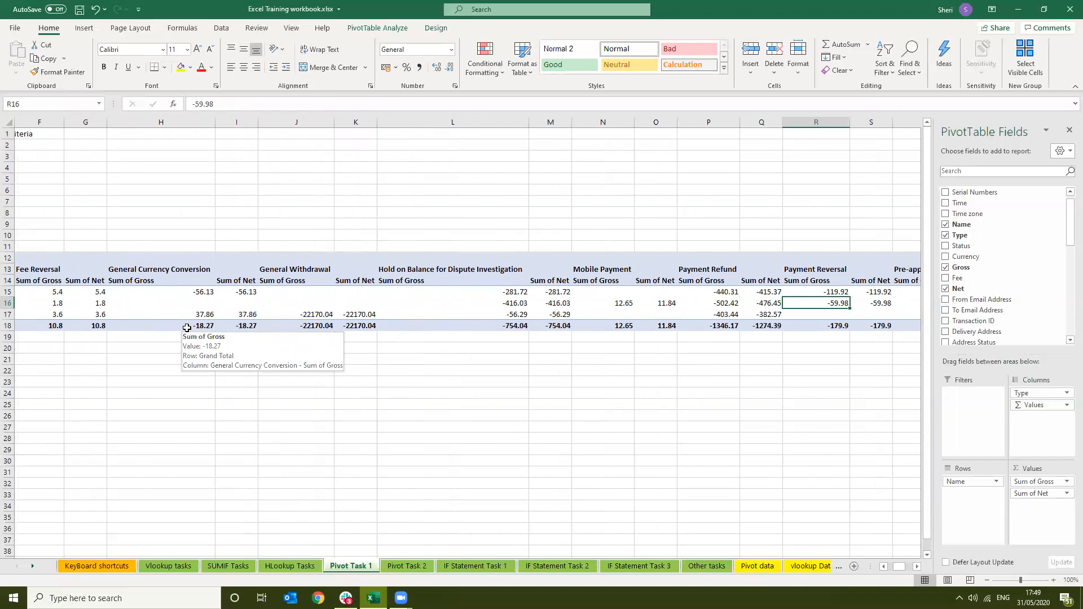
pyautogui.press('Left')
pyautogui.press('Up')
pyautogui.press('Up')
pyautogui.press('Left')
pyautogui.press('Down')
pyautogui.press('Right')
pyautogui.press('Down')
pyautogui.press('Left')
pyautogui.press('Down')
pyautogui.press('Right')
pyautogui.press('Up')
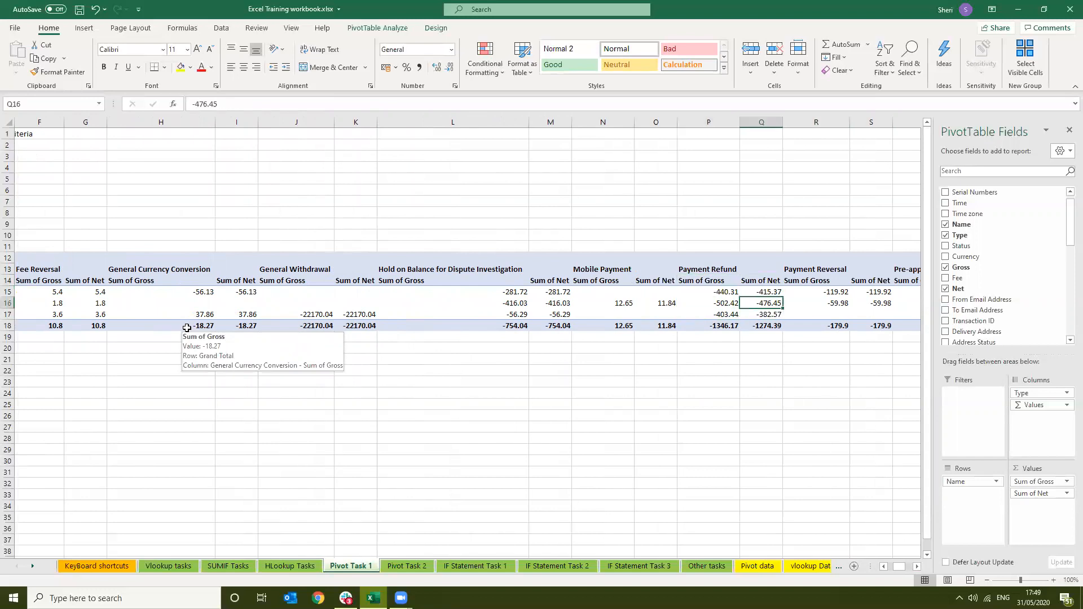
# Add the Fee field to the PivotTable's columns beneath Type and check the grand totals around General Currency Conversion.
pyautogui.moveTo(962, 278); pyautogui.dragTo(1031, 402)
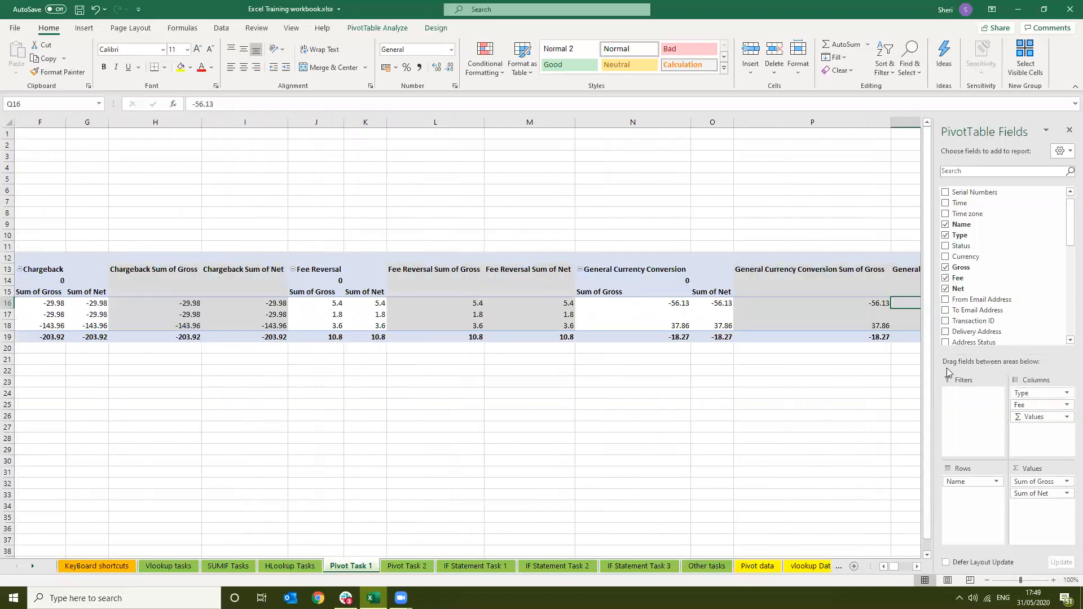
pyautogui.click(654, 331)
pyautogui.press('Right')
pyautogui.press('Right')
pyautogui.press('Right')
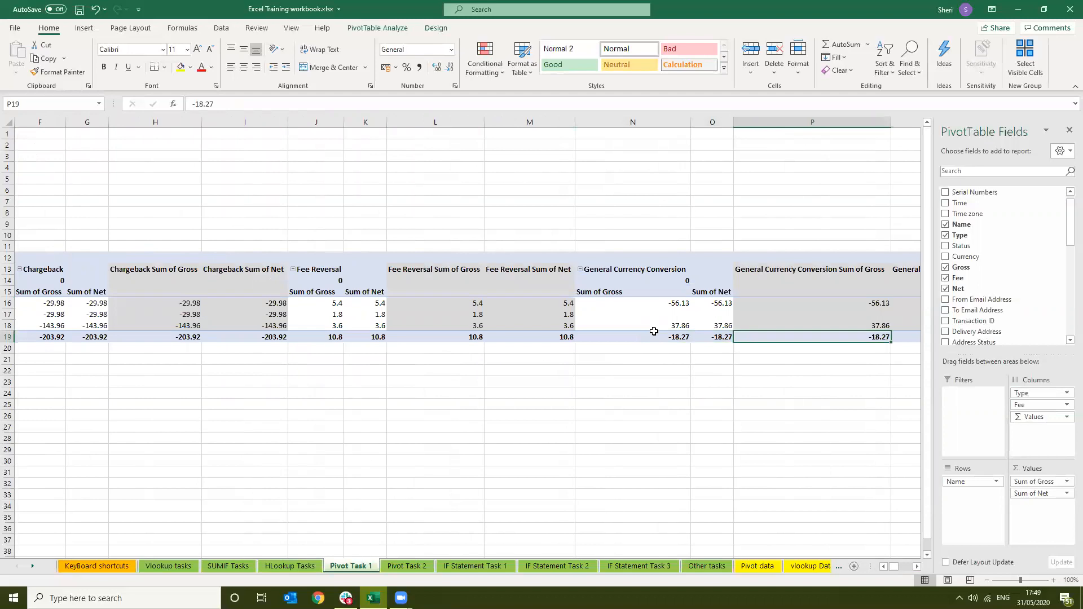
pyautogui.press('Left')
pyautogui.press('Left')
pyautogui.press('Left')
pyautogui.press('Left')
pyautogui.press('Left')
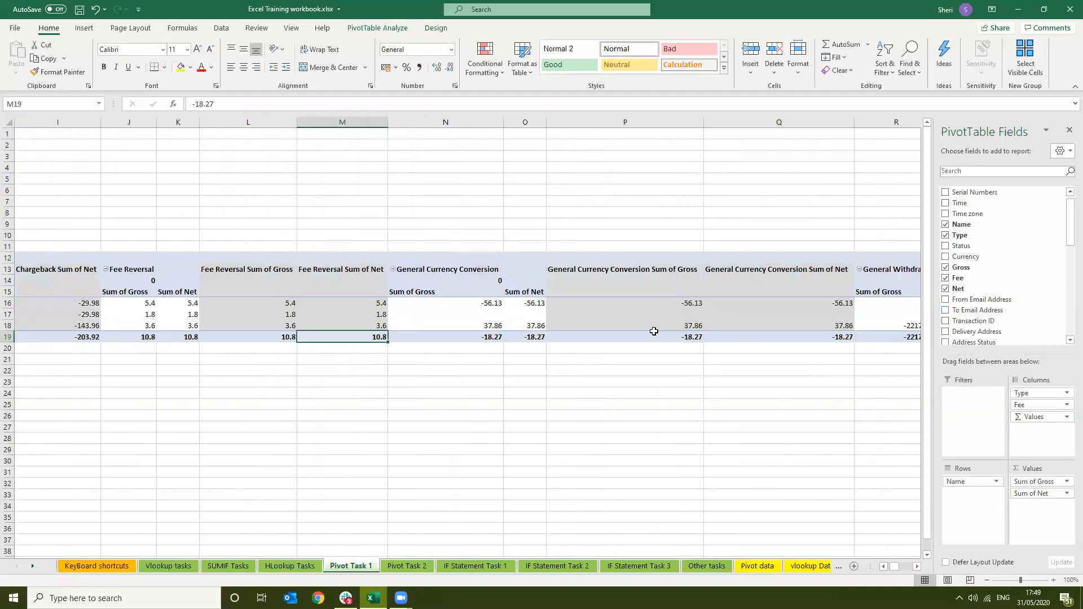
# Examine how the fee breakdown splits the grand totals from General Currency Conversion through Payment Refund.
pyautogui.press('Right')
pyautogui.press('Right')
pyautogui.press('Right')
pyautogui.press('Right')
pyautogui.press('Right')
pyautogui.press('Right')
pyautogui.press('Right')
pyautogui.press('Right')
pyautogui.press('Right')
pyautogui.press('Right')
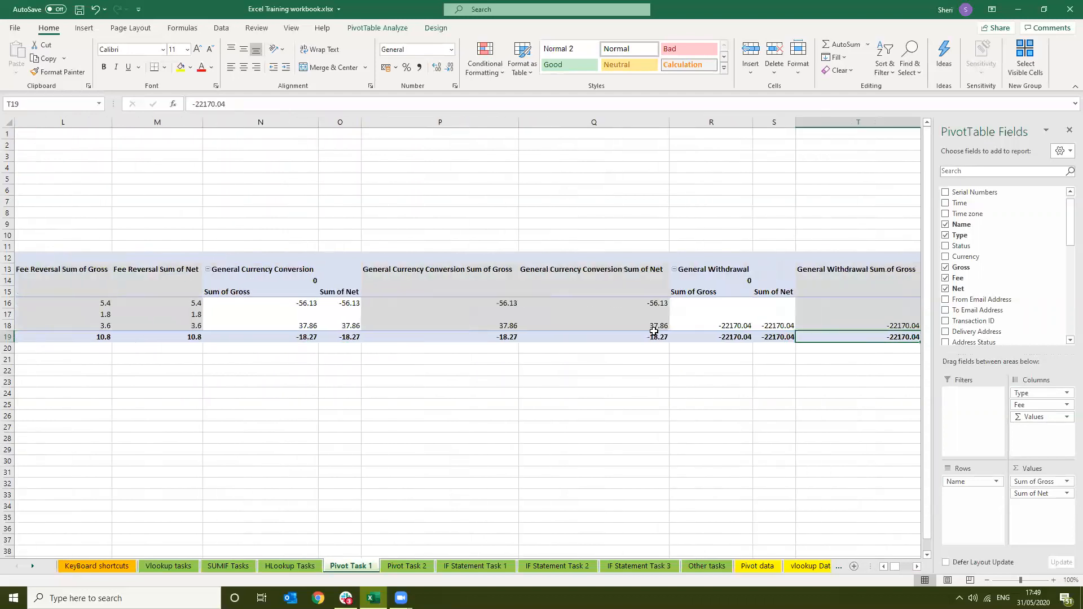
pyautogui.press('Right')
pyautogui.press('Right')
pyautogui.press('Right')
pyautogui.press('Left')
pyautogui.press('Left')
pyautogui.press('Left')
pyautogui.press('Right')
pyautogui.press('Right')
pyautogui.press('Right')
pyautogui.press('Right')
pyautogui.press('Right')
pyautogui.press('Right')
pyautogui.press('Right')
pyautogui.press('Right')
pyautogui.press('Right')
pyautogui.press('Right')
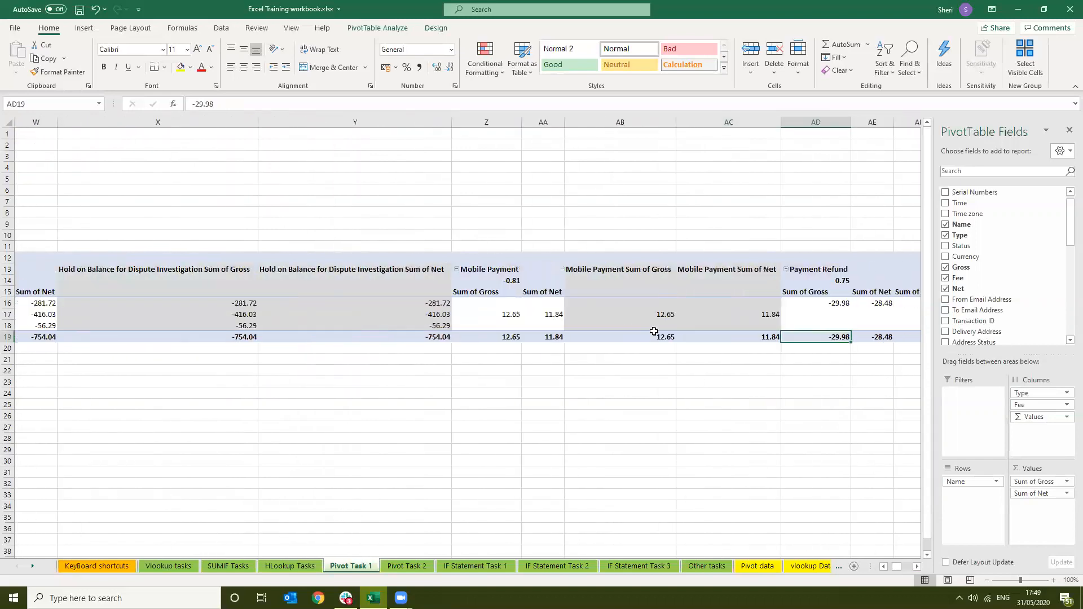
pyautogui.press('Right')
pyautogui.press('Right')
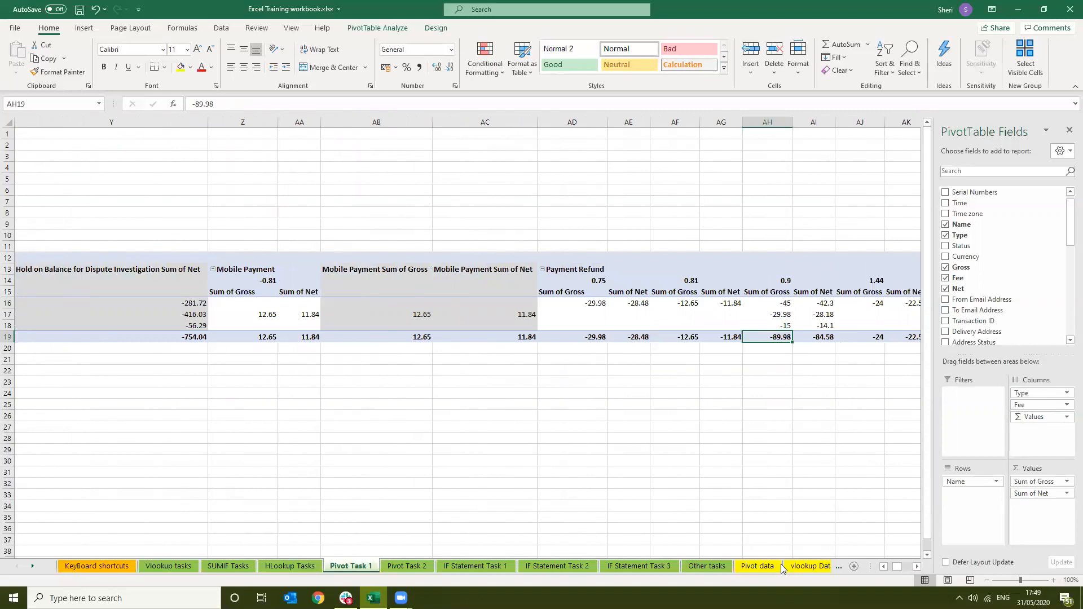
# Inspect the individual entries in the Fee column of the Pivot data sheet.
pyautogui.click(759, 565)
pyautogui.click(507, 210)
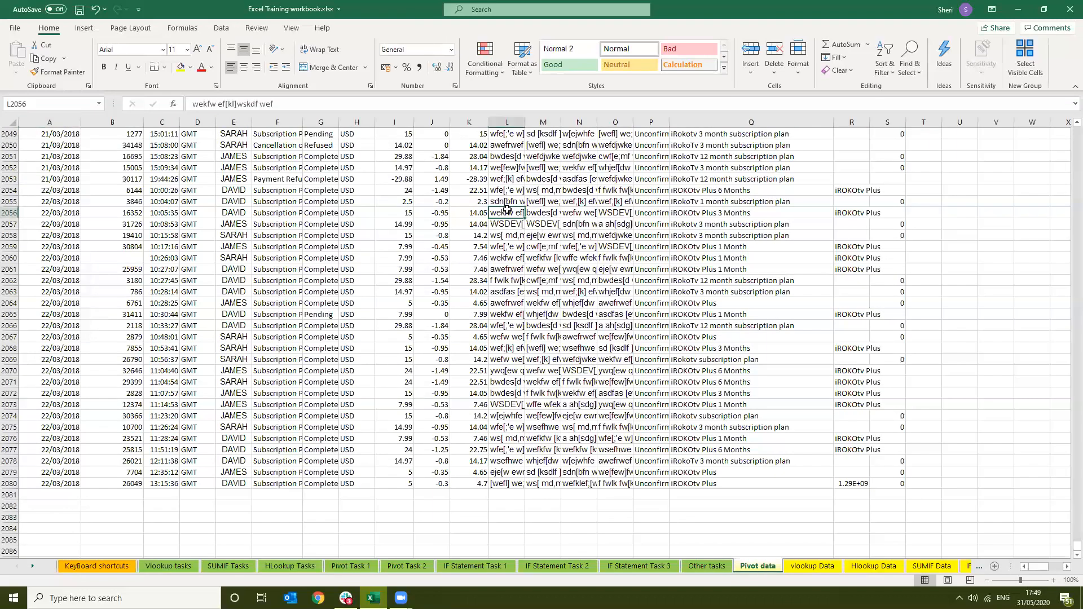
pyautogui.hotkey('ctrl', 'Up')
pyautogui.press('Left')
pyautogui.press('Left')
pyautogui.press('Down')
pyautogui.press('Down')
pyautogui.press('Down')
pyautogui.press('Down')
pyautogui.press('Down')
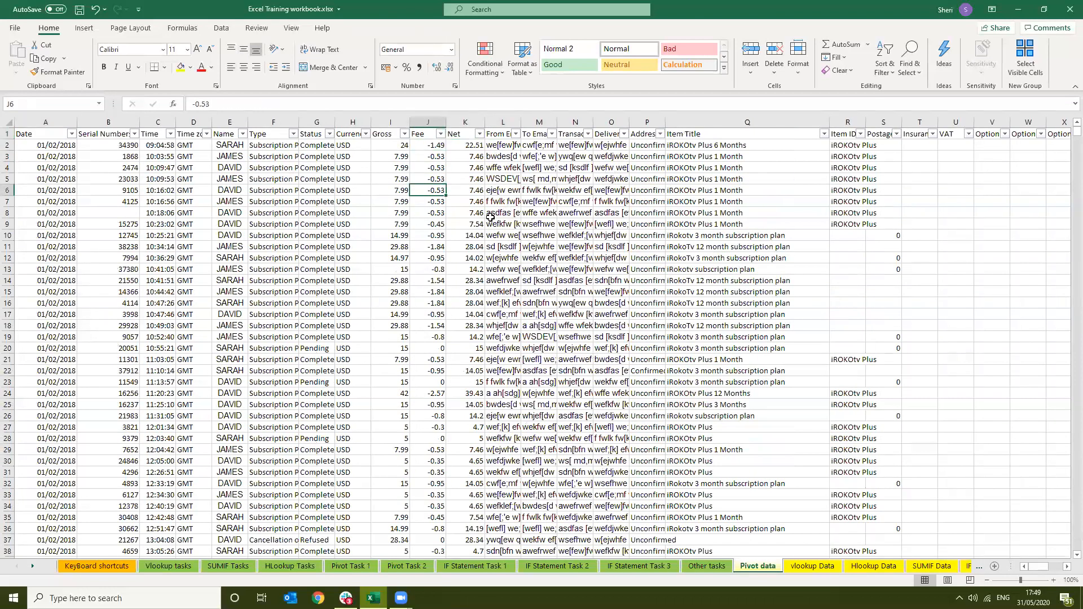
# Move the Fee field from the columns to the values of the Pivot Task 1 PivotTable as a sum.
pyautogui.click(351, 566)
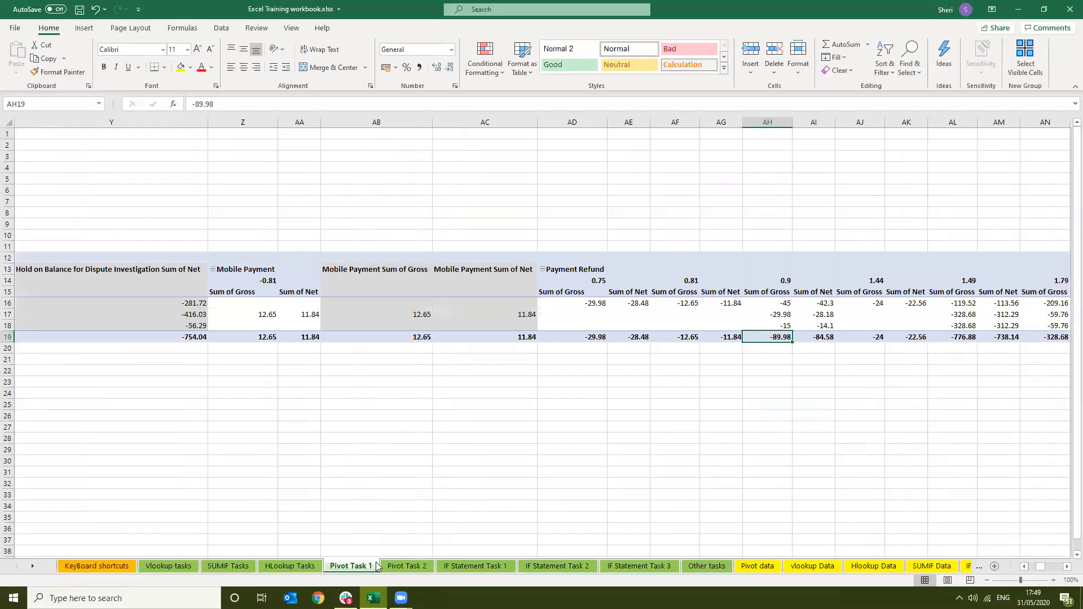
pyautogui.click(761, 314)
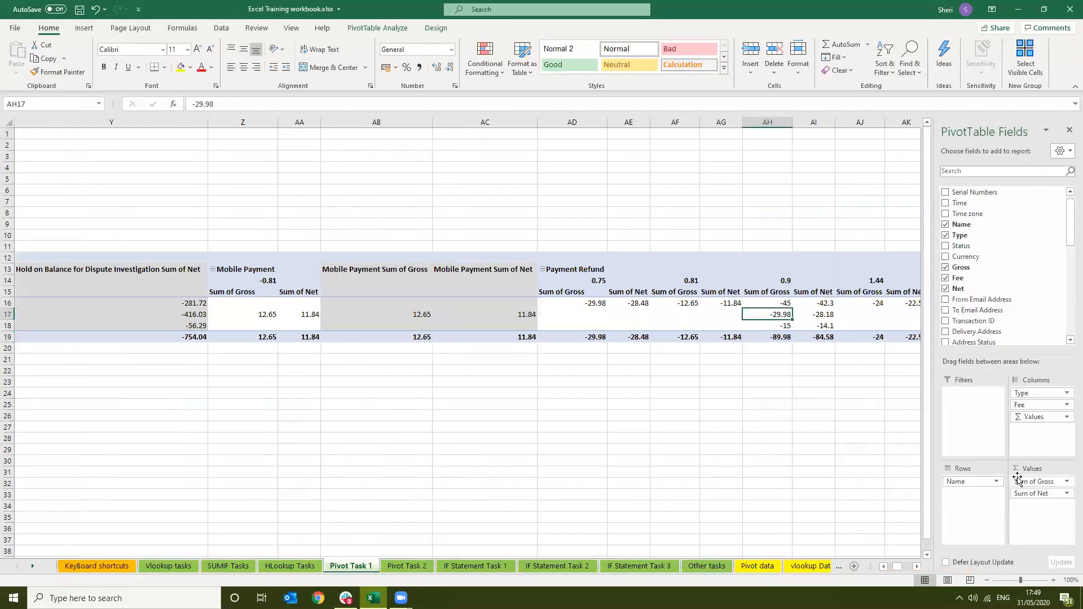
pyautogui.moveTo(1046, 408); pyautogui.dragTo(1045, 530)
# Compare the gross, net and fee sums in the first name's Payment Refund cells and check the Mobile Payment fee total.
pyautogui.hscroll(-5, 514, 403)
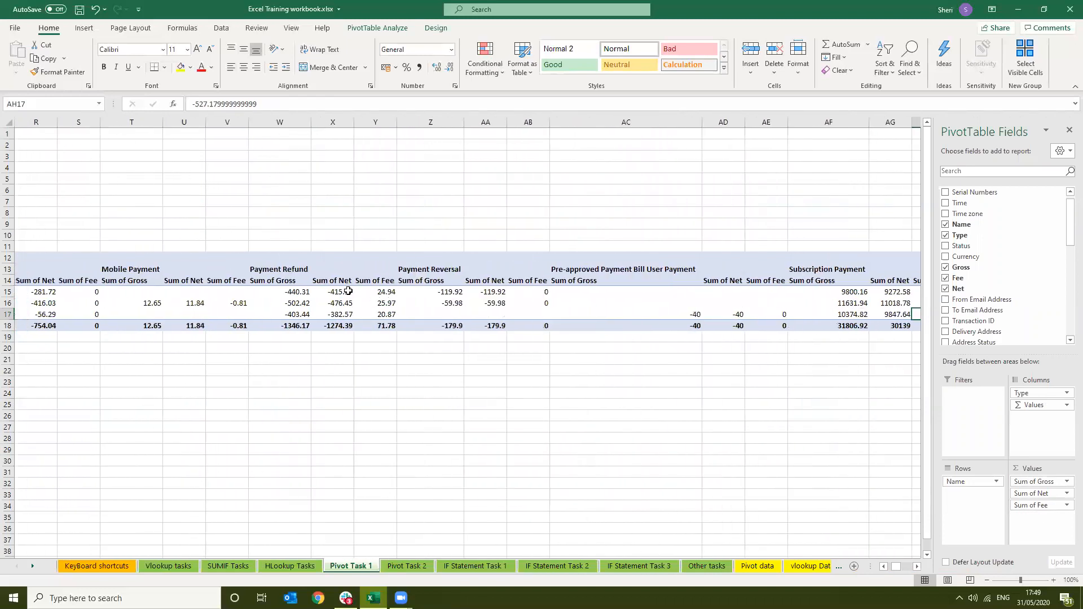
pyautogui.click(283, 269)
pyautogui.click(292, 294)
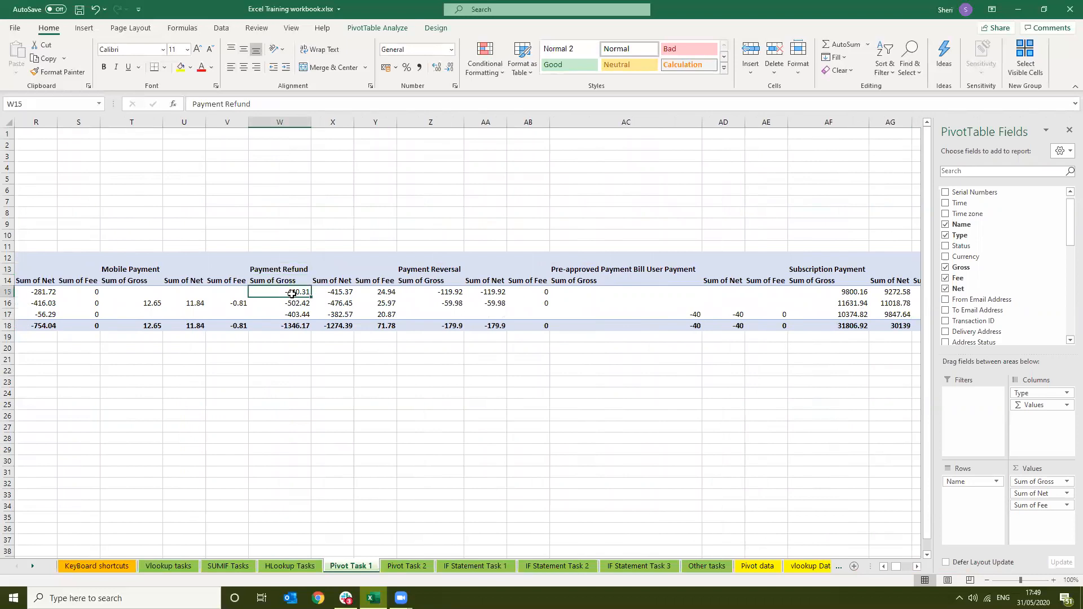
pyautogui.click(341, 291)
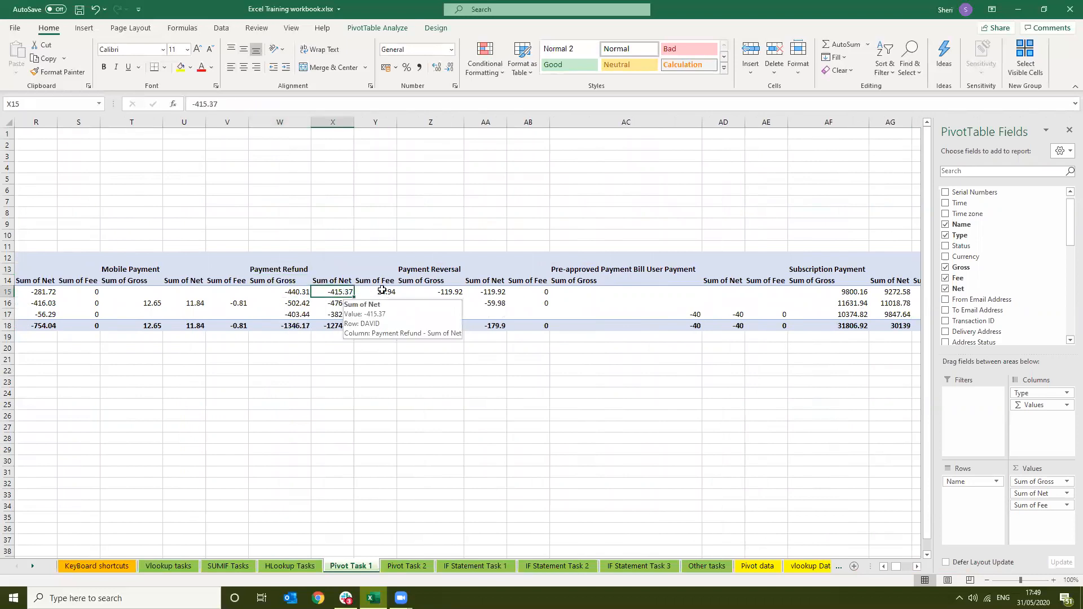
pyautogui.click(382, 290)
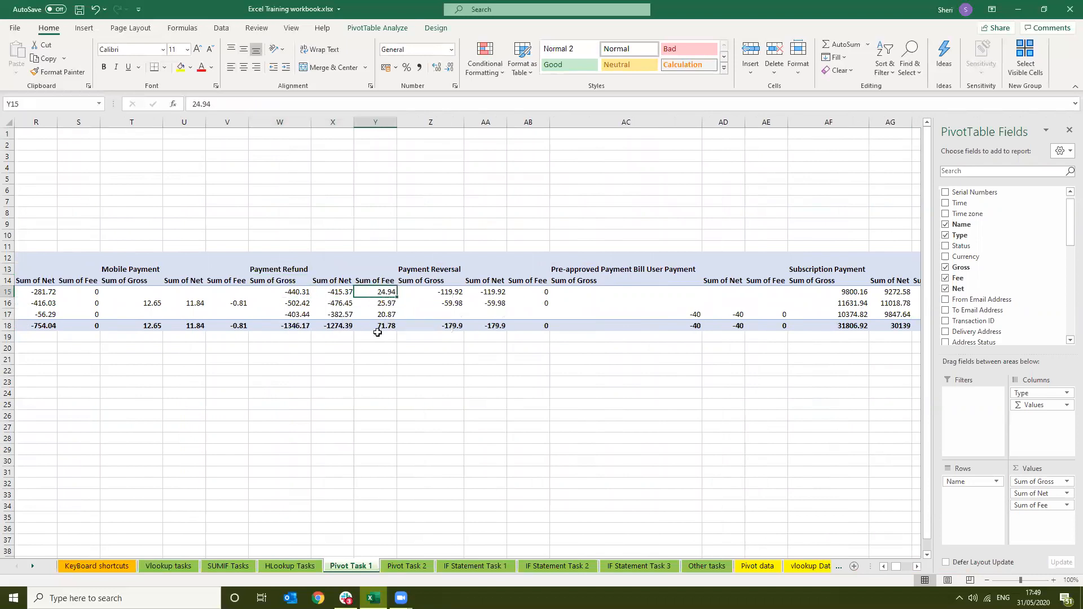
pyautogui.keyDown('shift'); pyautogui.click(337, 292); pyautogui.keyUp('shift')
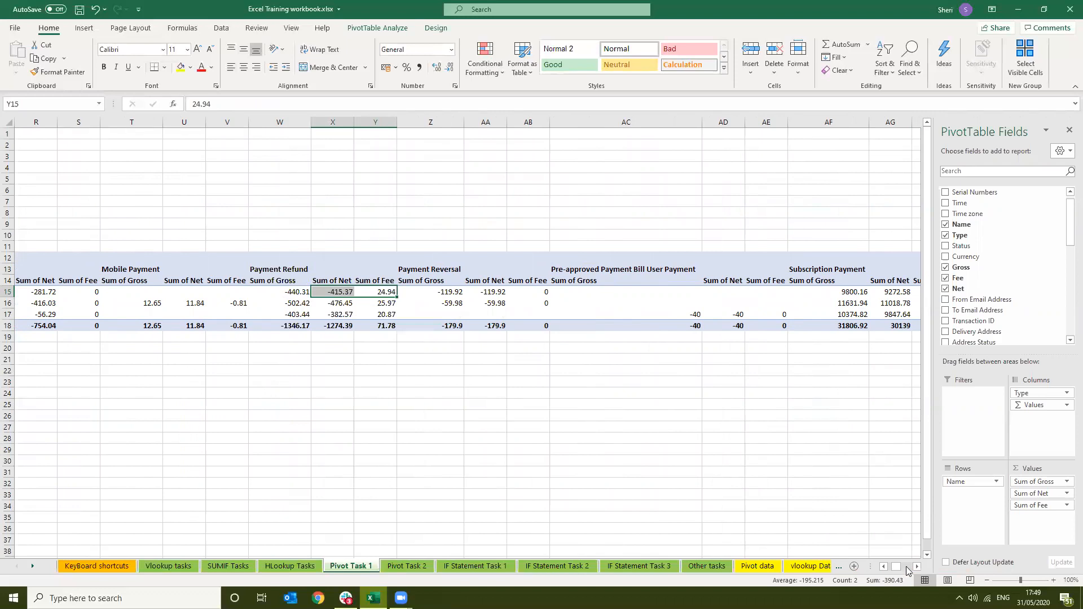
pyautogui.click(230, 326)
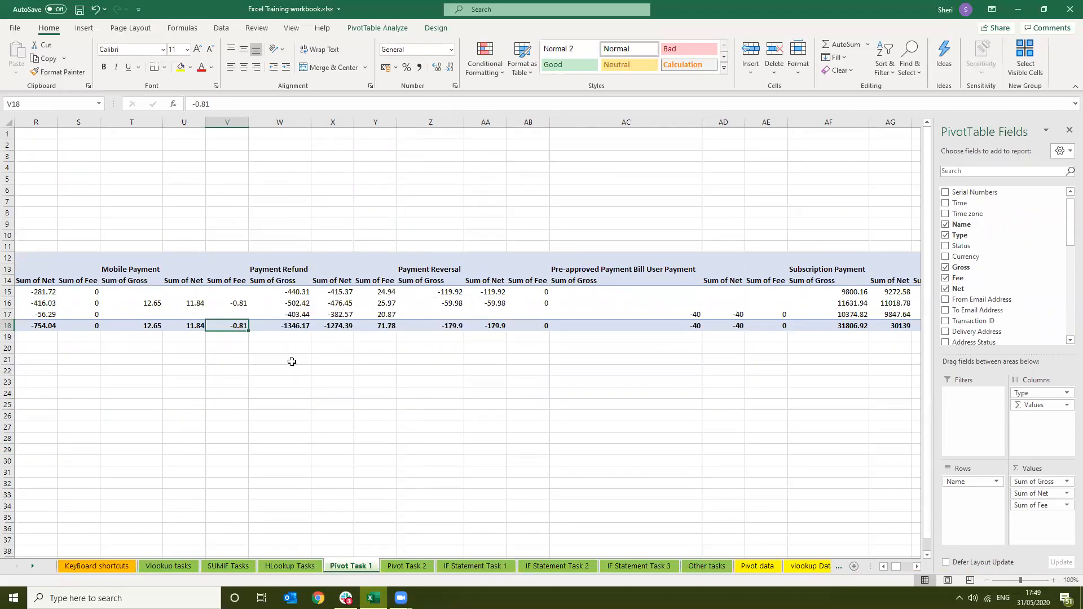
# Remove the net and fee sums from the PivotTable's values, keeping only Sum of Gross.
pyautogui.hscroll(-8, 687, 369)
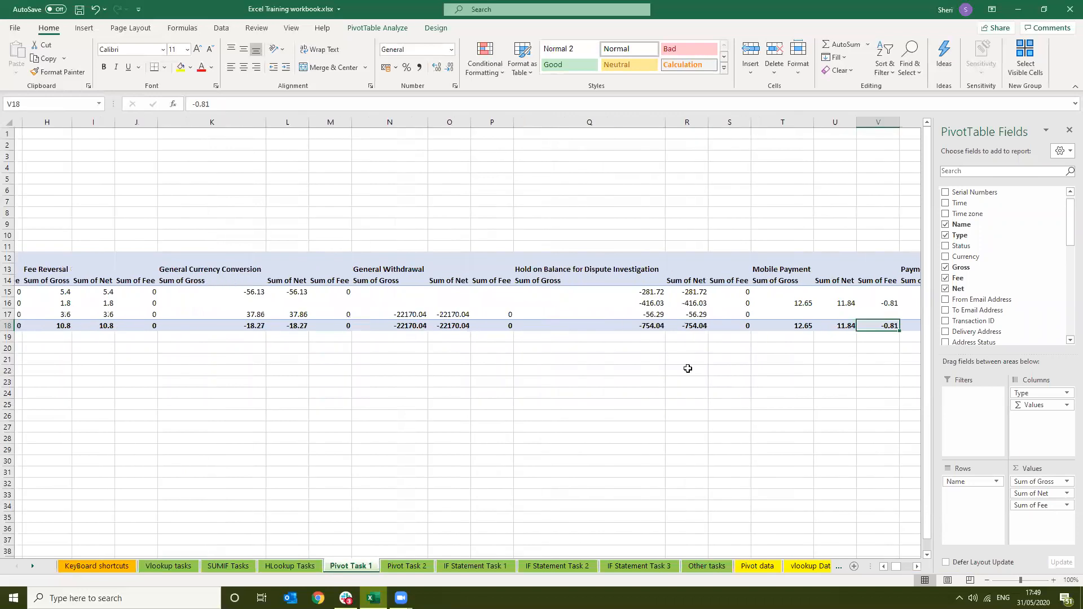
pyautogui.moveTo(1037, 493); pyautogui.dragTo(1009, 277)
pyautogui.moveTo(1040, 494); pyautogui.dragTo(1021, 284)
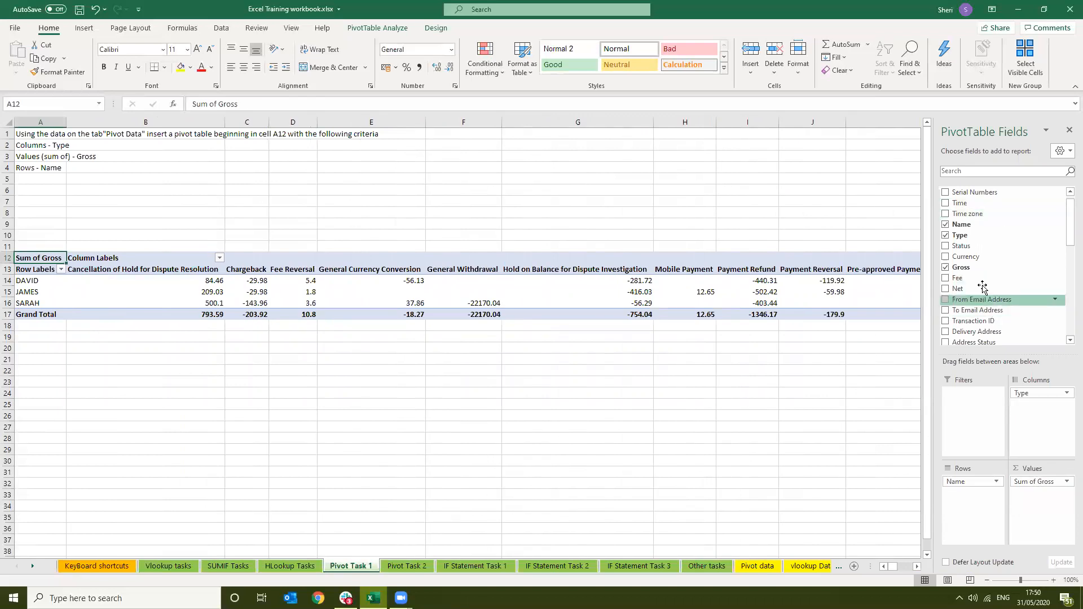
# Add the From Email Address field above Name in the PivotTable's rows and look through the grouped results.
pyautogui.moveTo(988, 303); pyautogui.dragTo(966, 484)
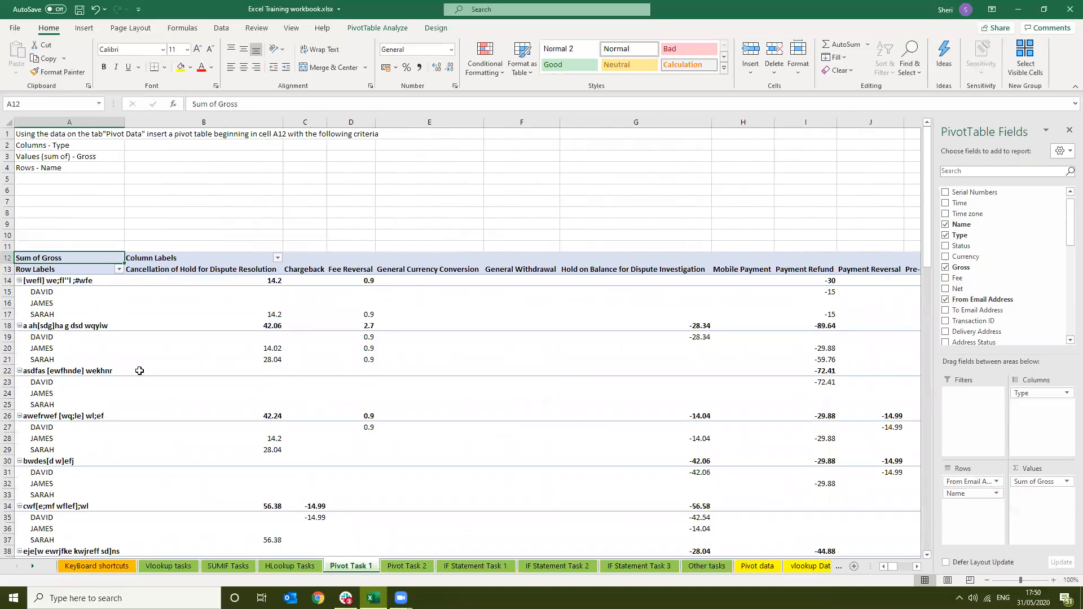
pyautogui.scroll(-16, 113, 392)
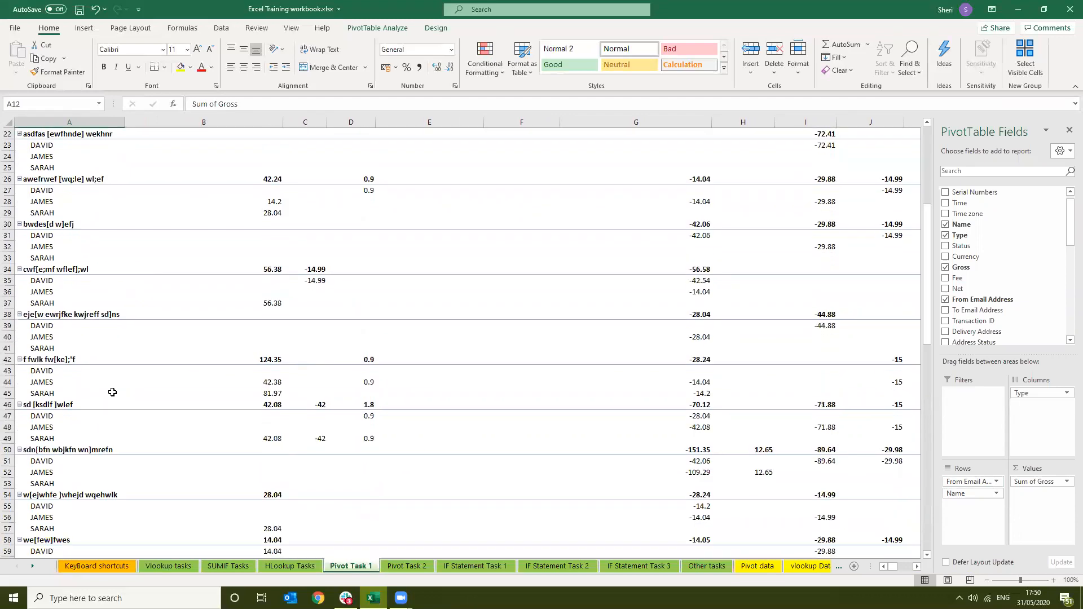
pyautogui.scroll(-2, 112, 392)
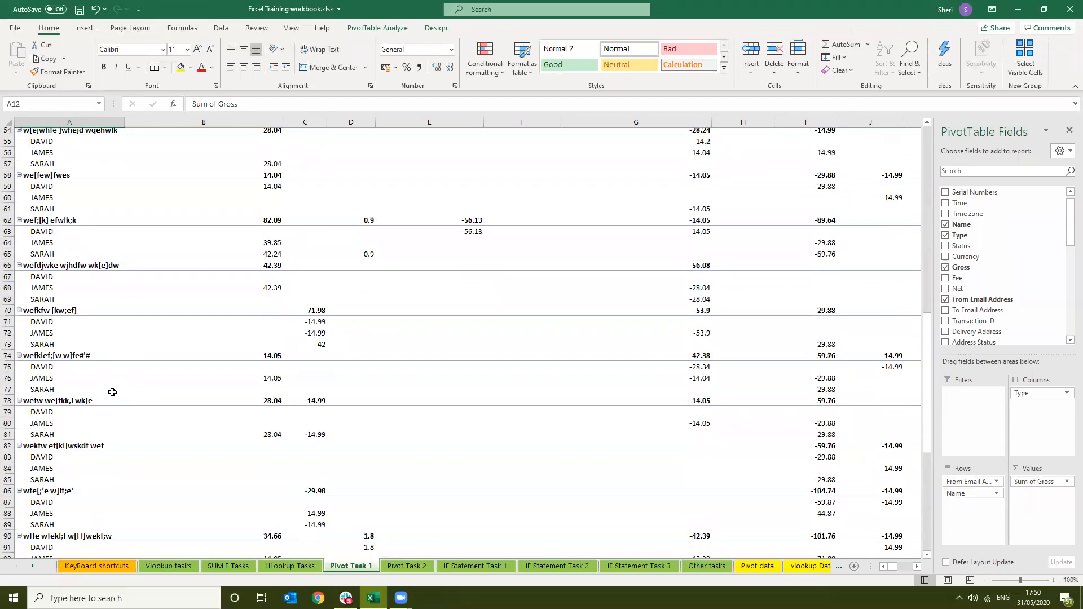
pyautogui.scroll(-8, 112, 392)
pyautogui.scroll(6, 113, 393)
pyautogui.scroll(18, 113, 392)
# Reorder the rows so From Email Address sits beneath Name, and remove that field from the PivotTable.
pyautogui.moveTo(967, 483); pyautogui.dragTo(977, 524)
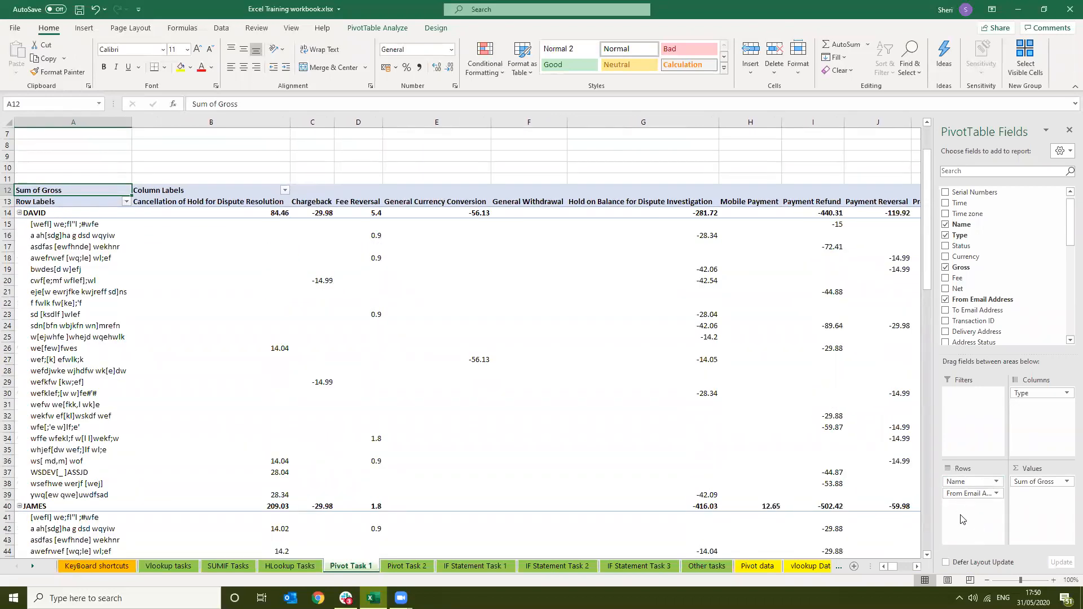
pyautogui.moveTo(947, 493)
pyautogui.mouseDown()
pyautogui.moveTo(956, 481)
pyautogui.moveTo(965, 504)
pyautogui.mouseUp()
pyautogui.moveTo(984, 493); pyautogui.dragTo(1010, 235)
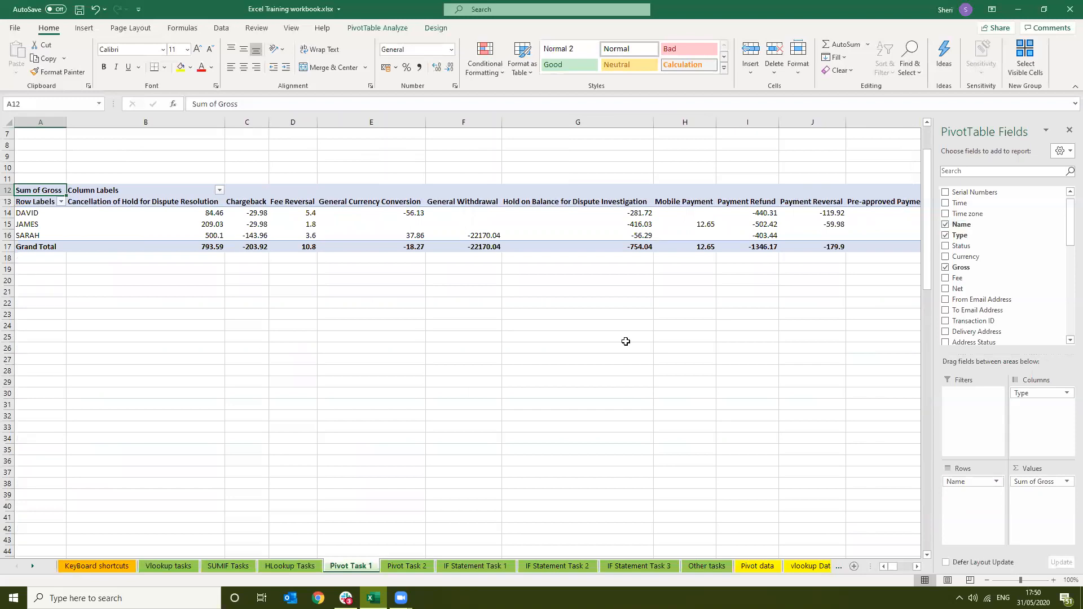
# Read the PivotTable criteria listed on the Pivot Task 2 sheet.
pyautogui.scroll(2, 626, 341)
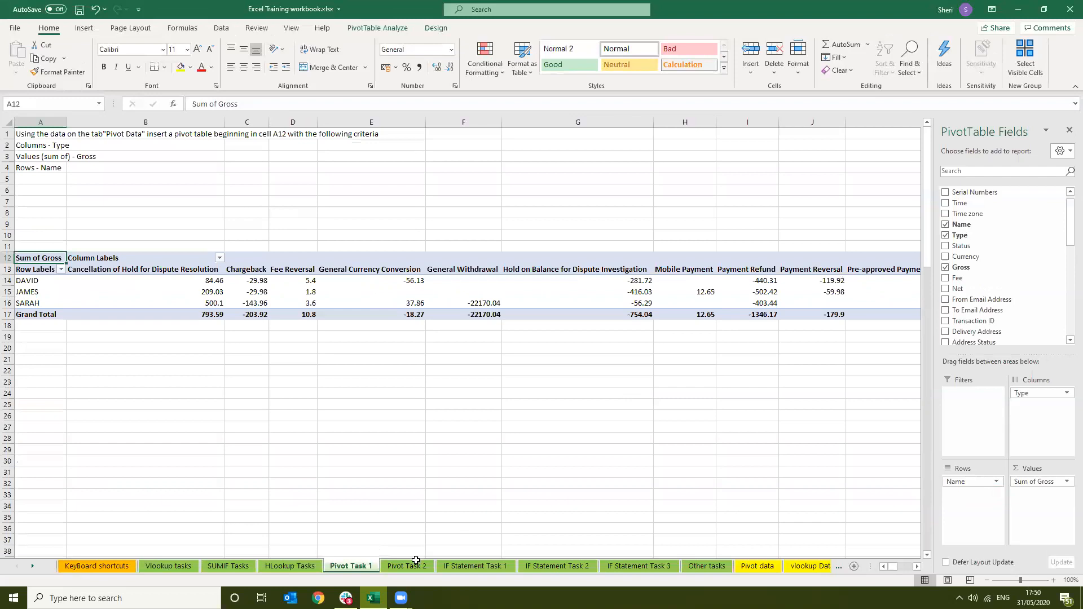
pyautogui.click(415, 565)
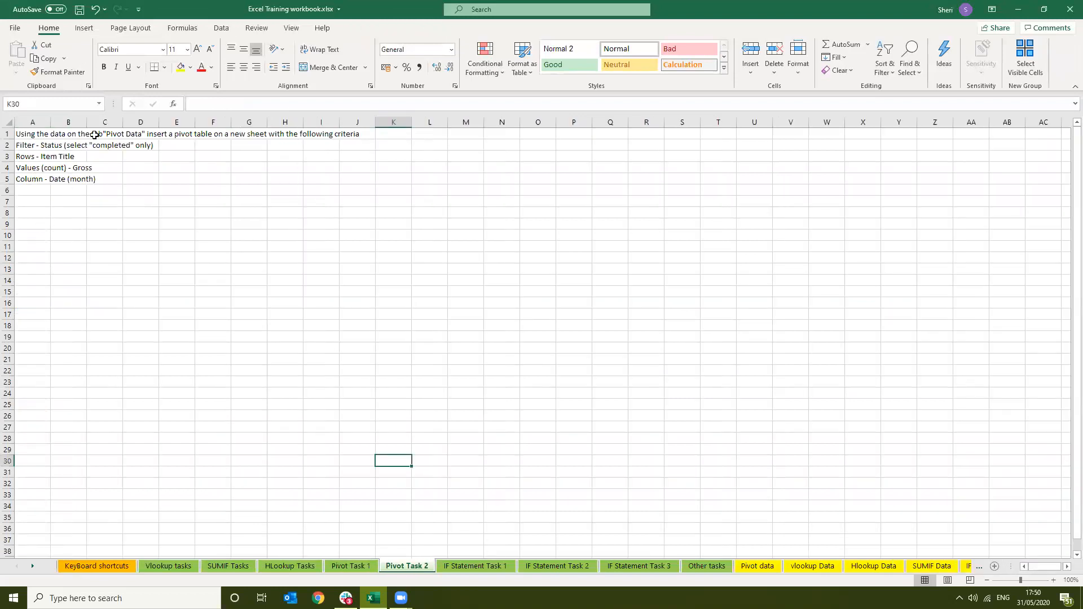
pyautogui.click(63, 143)
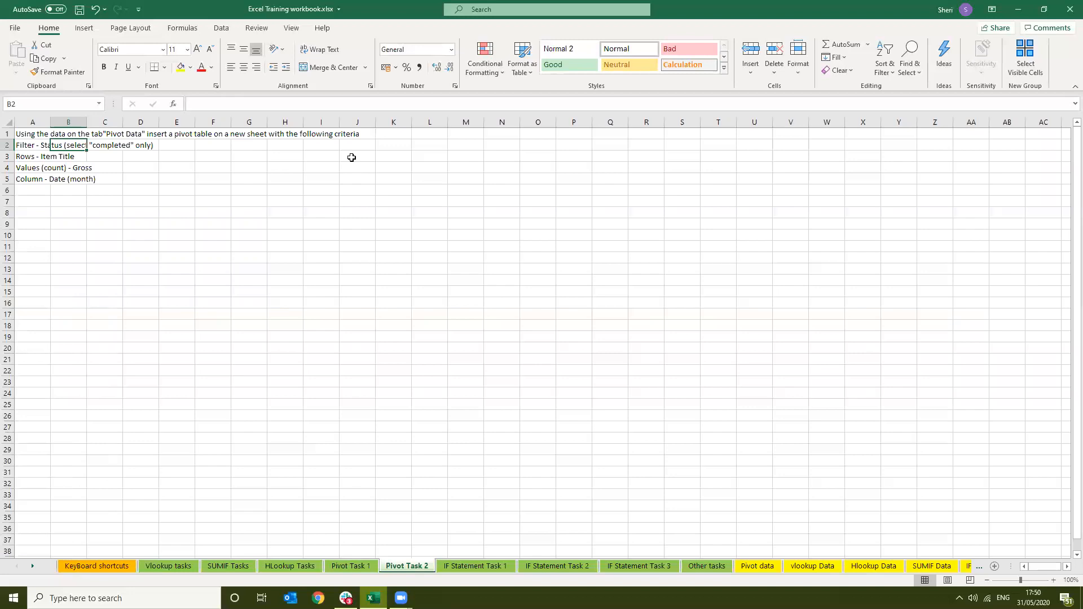
pyautogui.click(33, 206)
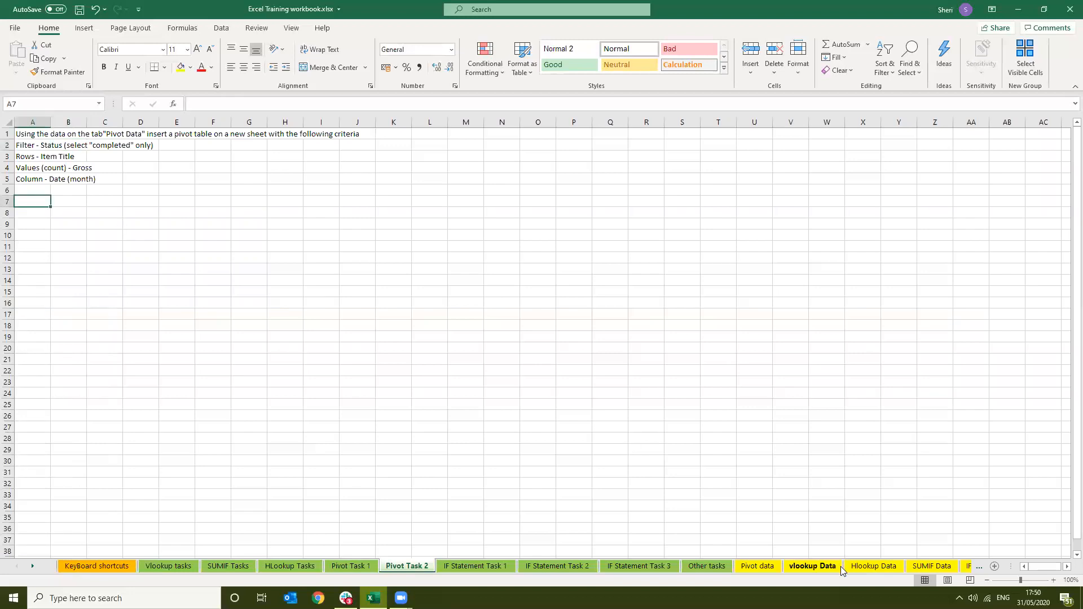
# Start a PivotTable from the full data range on the Pivot data sheet, checking that the range reaches the last data row.
pyautogui.click(751, 569)
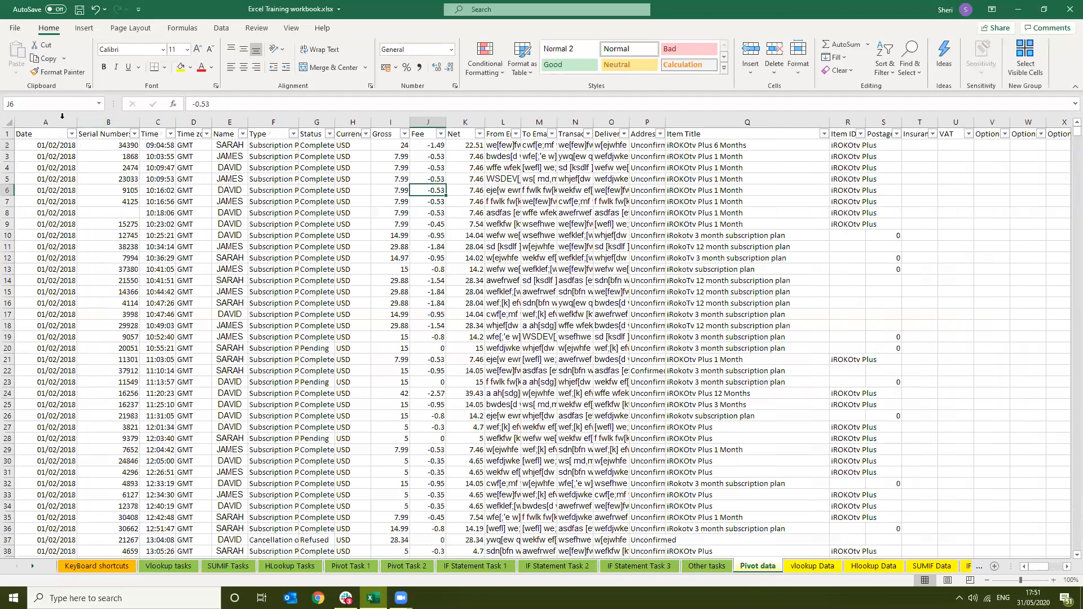
pyautogui.click(163, 270)
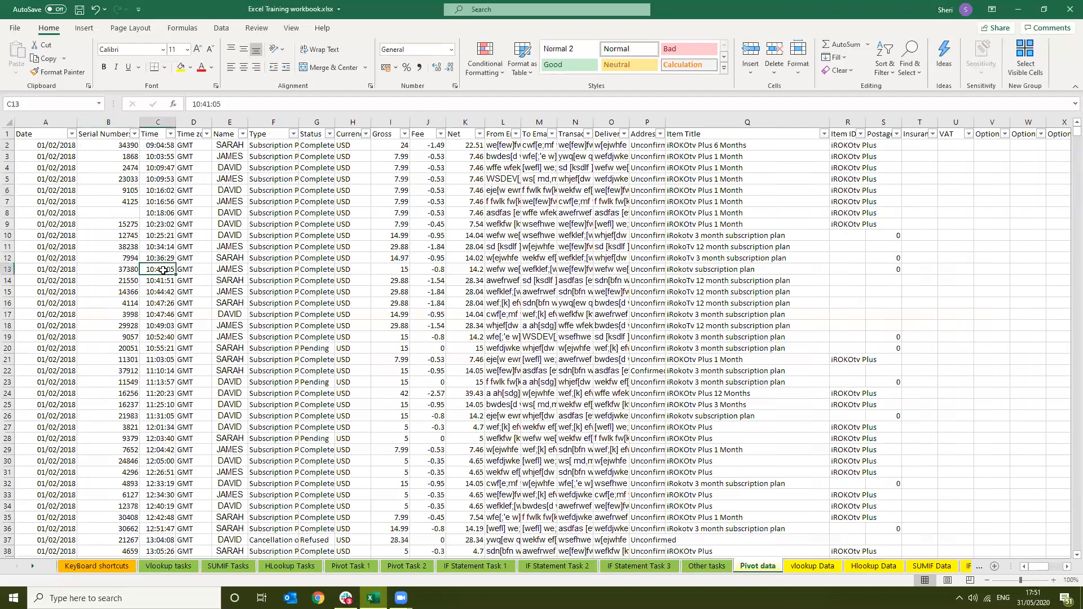
pyautogui.click(75, 32)
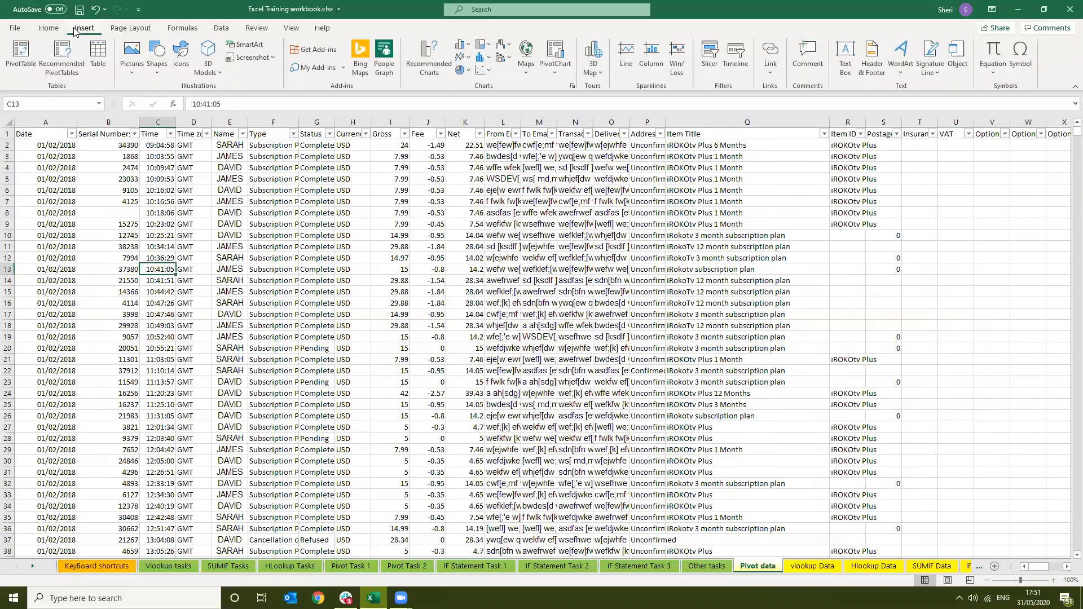
pyautogui.click(21, 57)
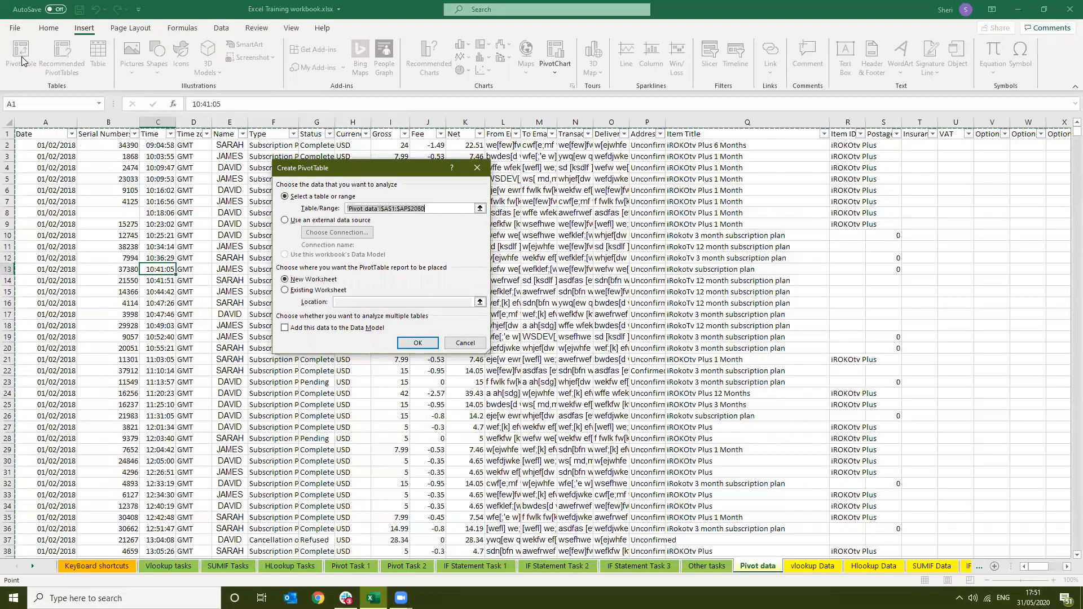
pyautogui.scroll(-20, 111, 410)
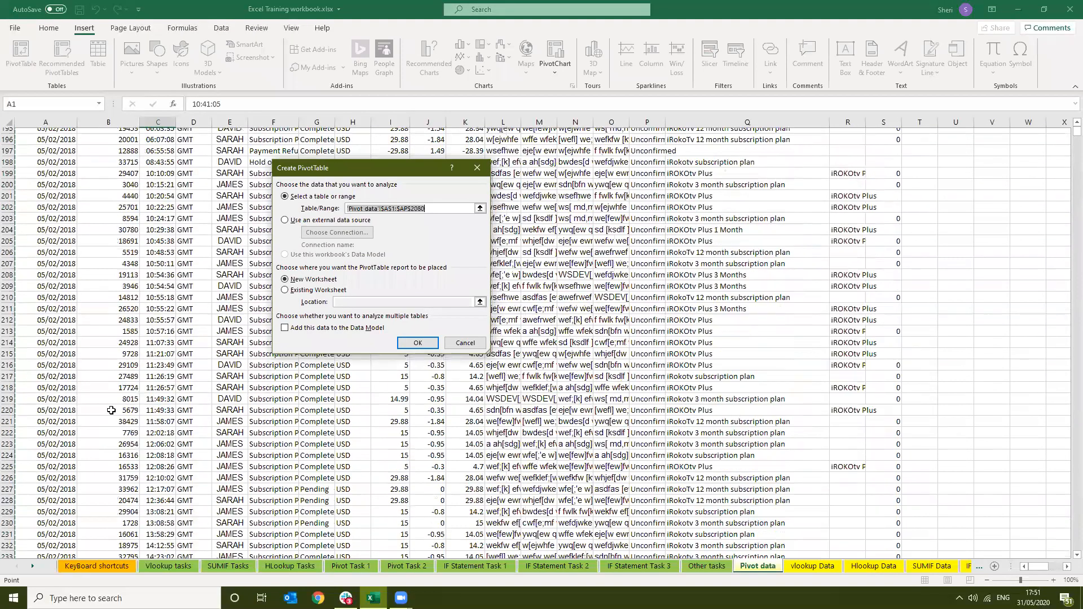
pyautogui.scroll(-20, 117, 406)
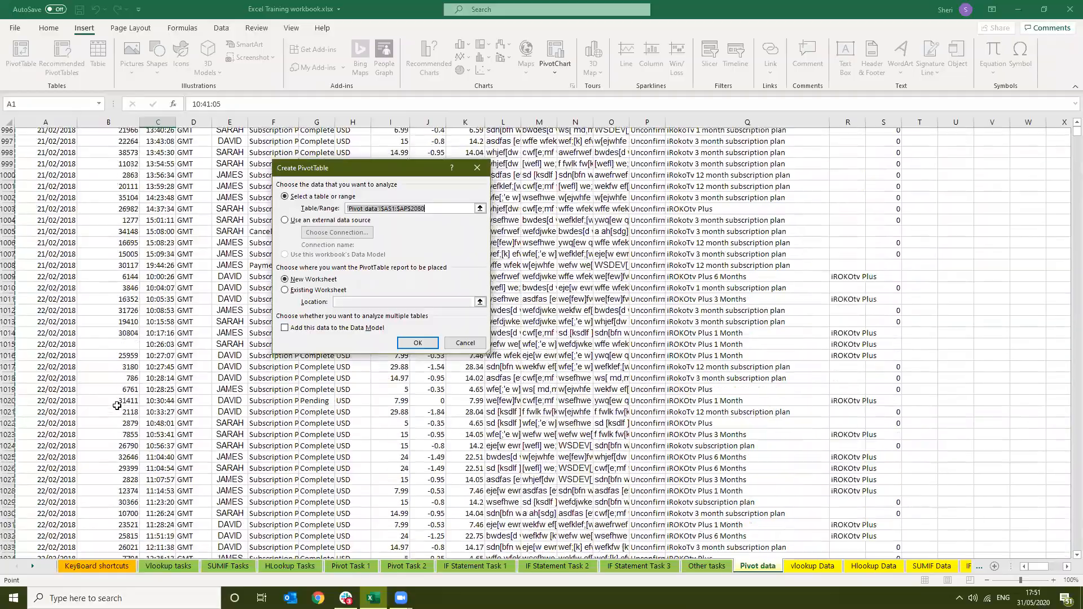
pyautogui.scroll(-20, 117, 406)
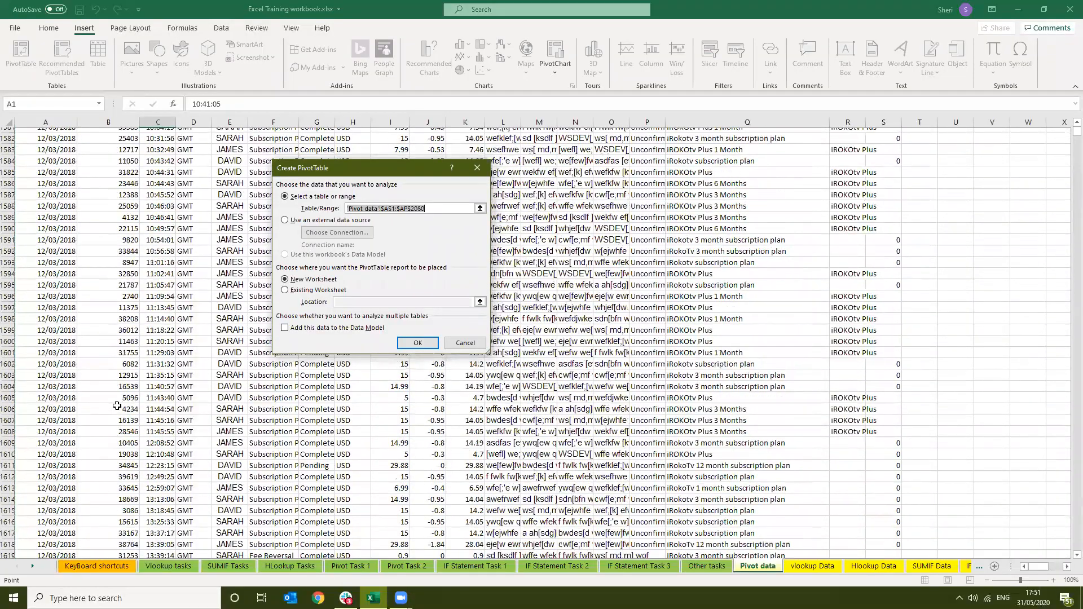
pyautogui.scroll(-20, 117, 406)
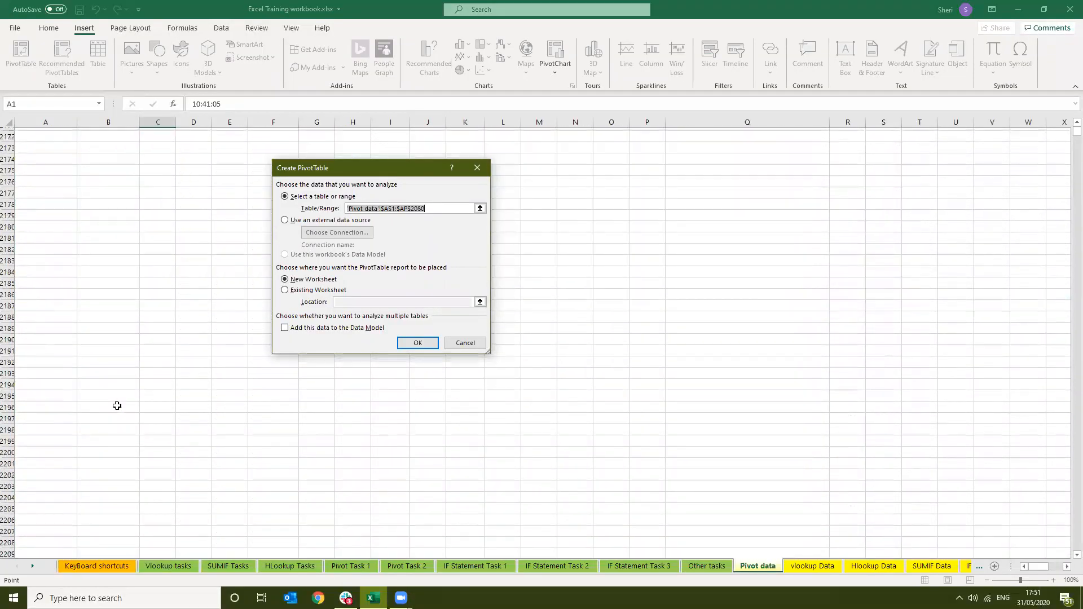
pyautogui.scroll(18, 117, 406)
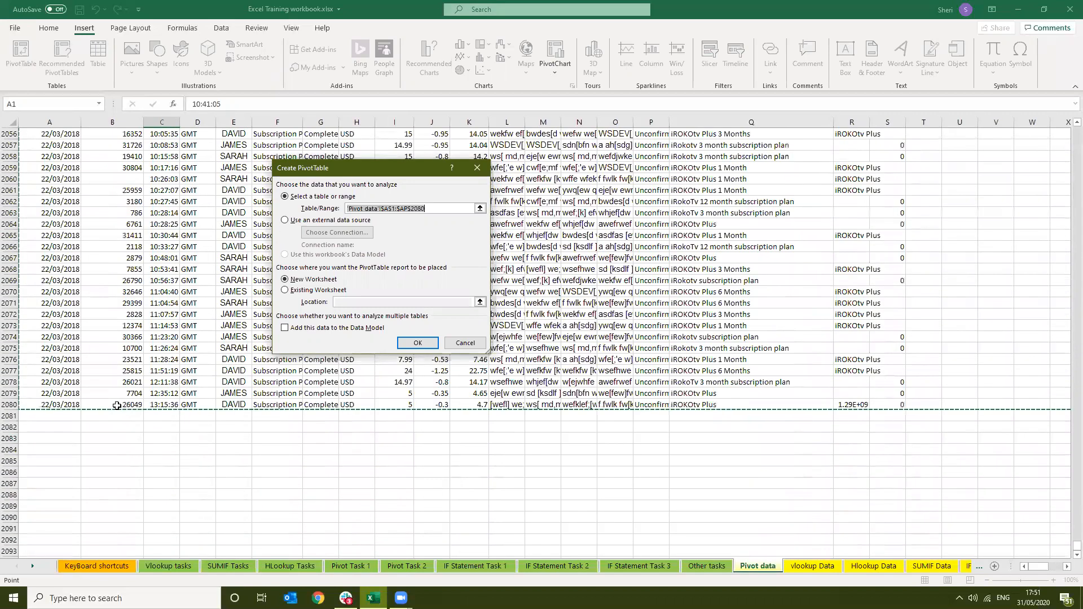
pyautogui.scroll(-4, 117, 406)
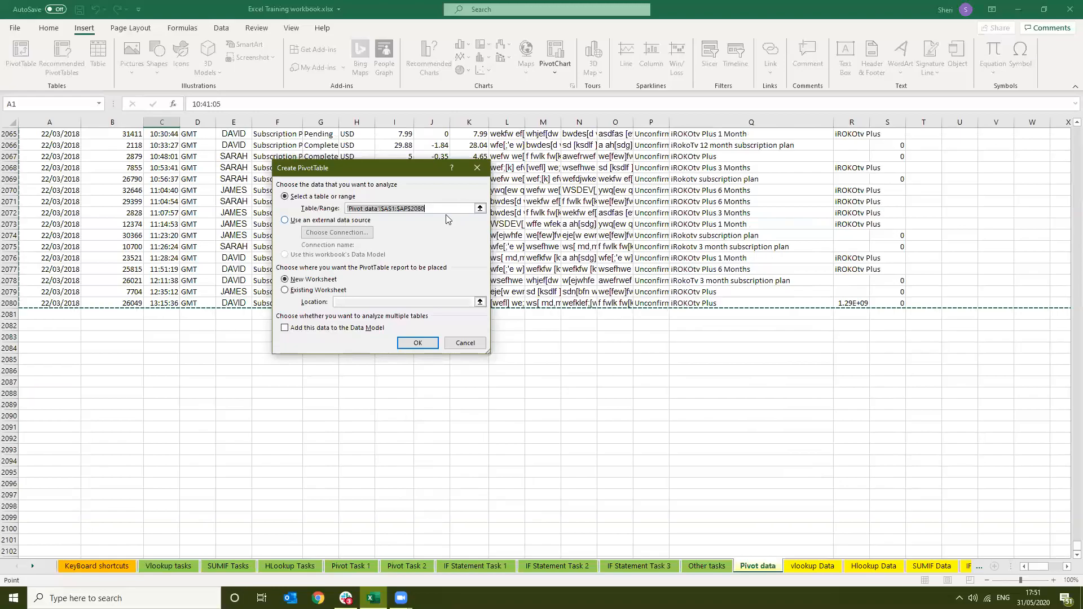
pyautogui.press('BackSpace')
pyautogui.click(337, 291)
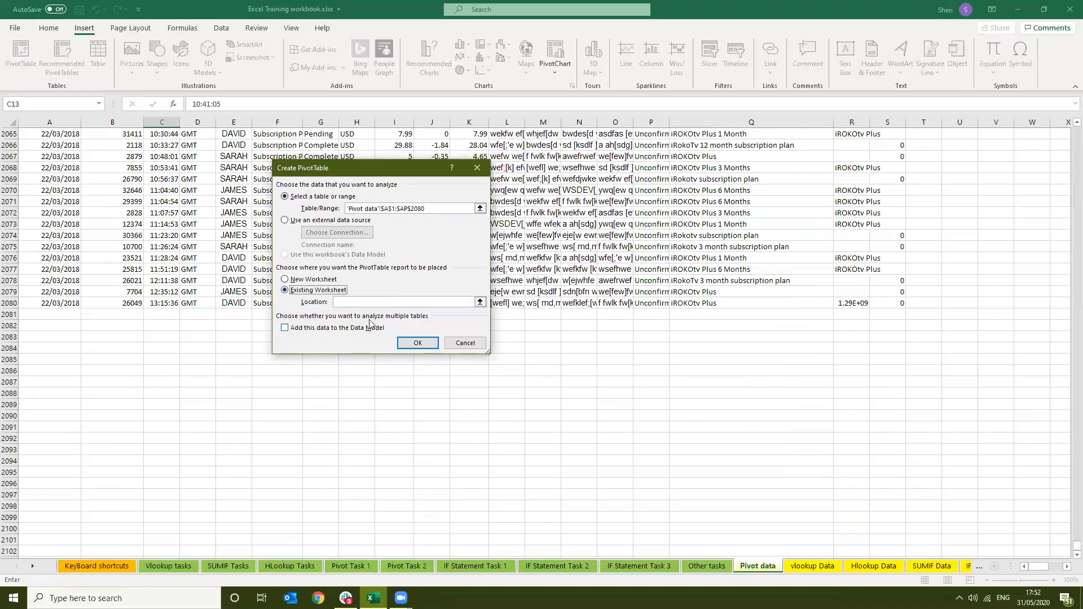
pyautogui.click(472, 302)
pyautogui.click(480, 302)
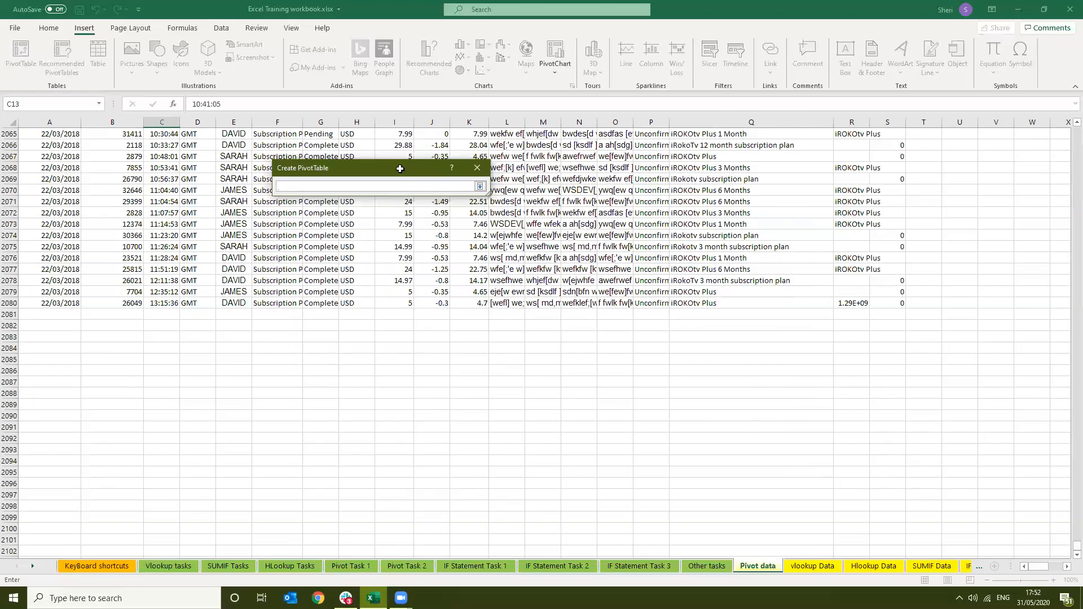
pyautogui.click(480, 187)
# Create the PivotTable on a new worksheet and move that sheet directly after Pivot Task 2.
pyautogui.click(285, 279)
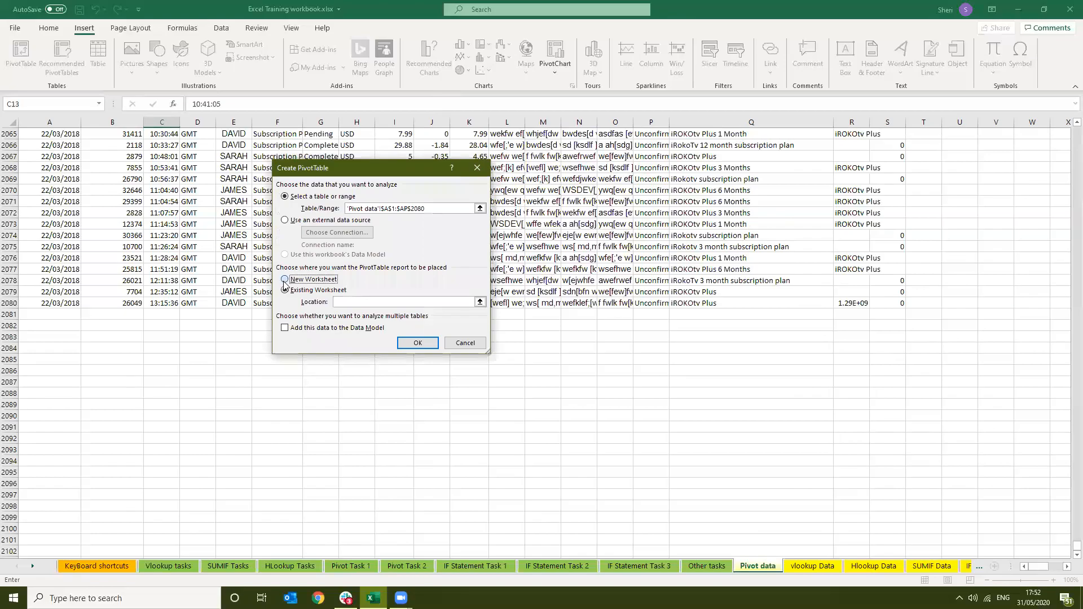
pyautogui.click(426, 342)
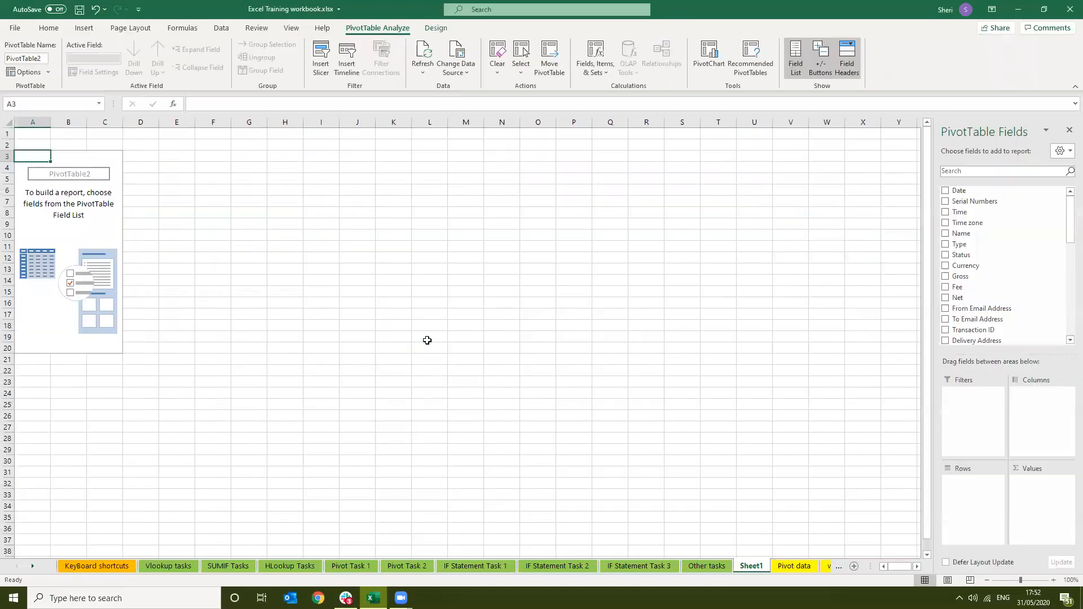
pyautogui.moveTo(753, 567); pyautogui.dragTo(446, 569)
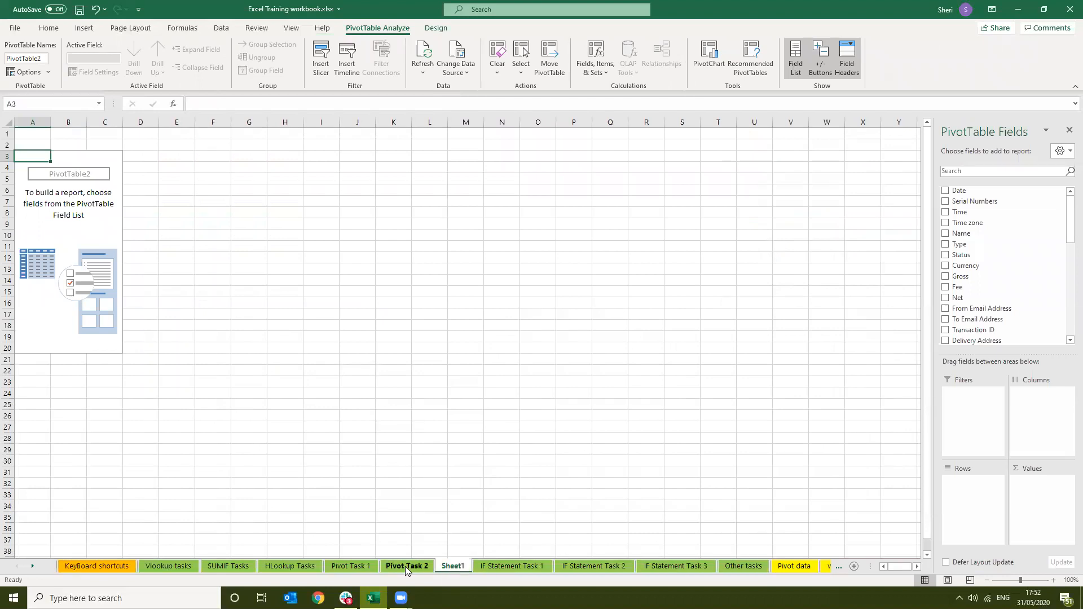
# Check the filter criterion on Pivot Task 2 and add the Status field to the new PivotTable's filters.
pyautogui.click(405, 567)
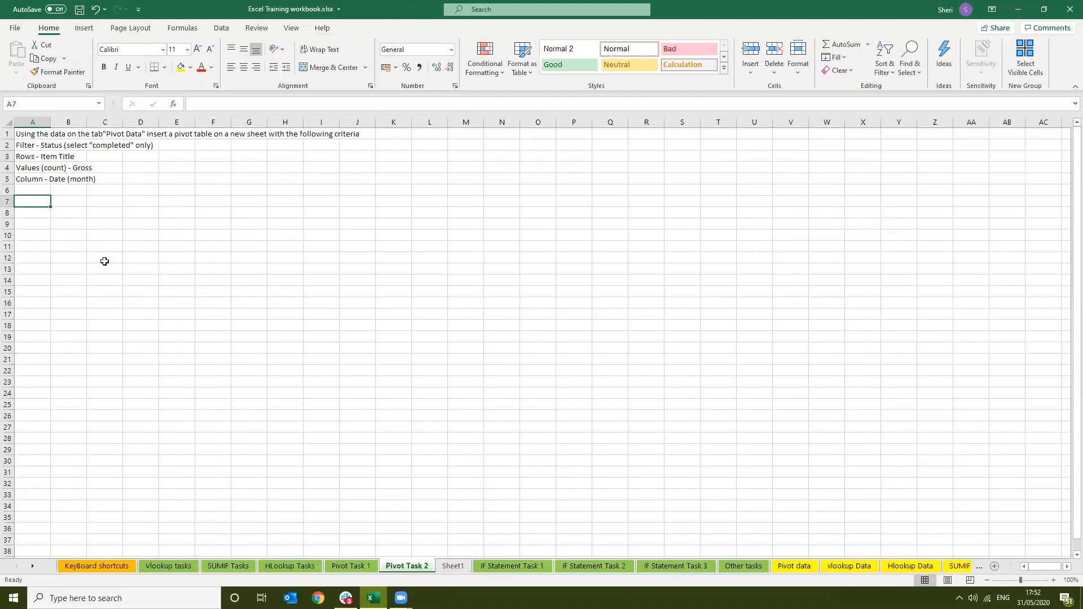
pyautogui.click(30, 147)
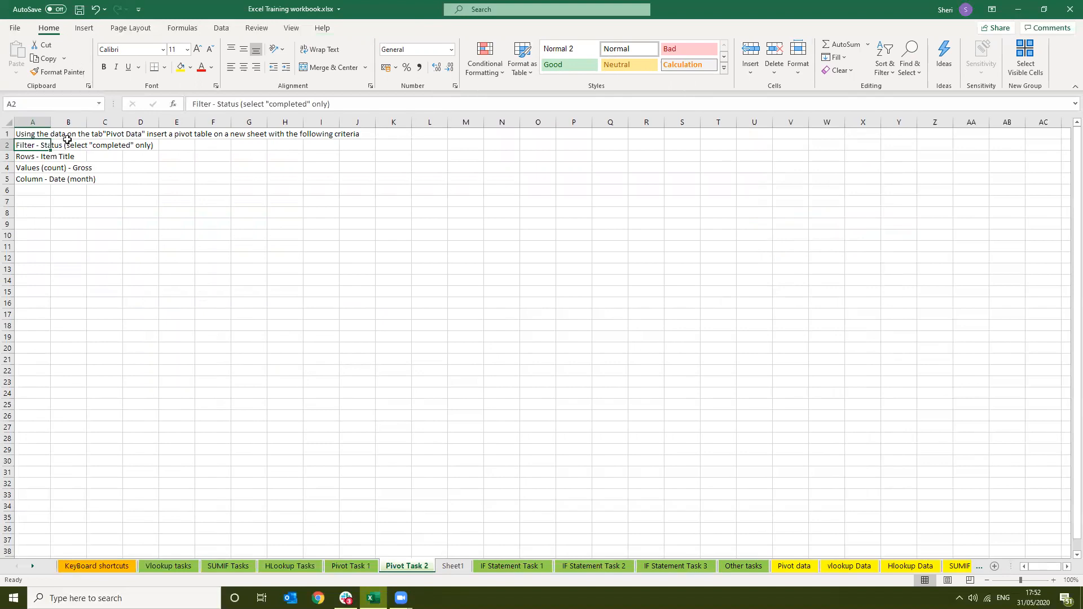
pyautogui.click(454, 567)
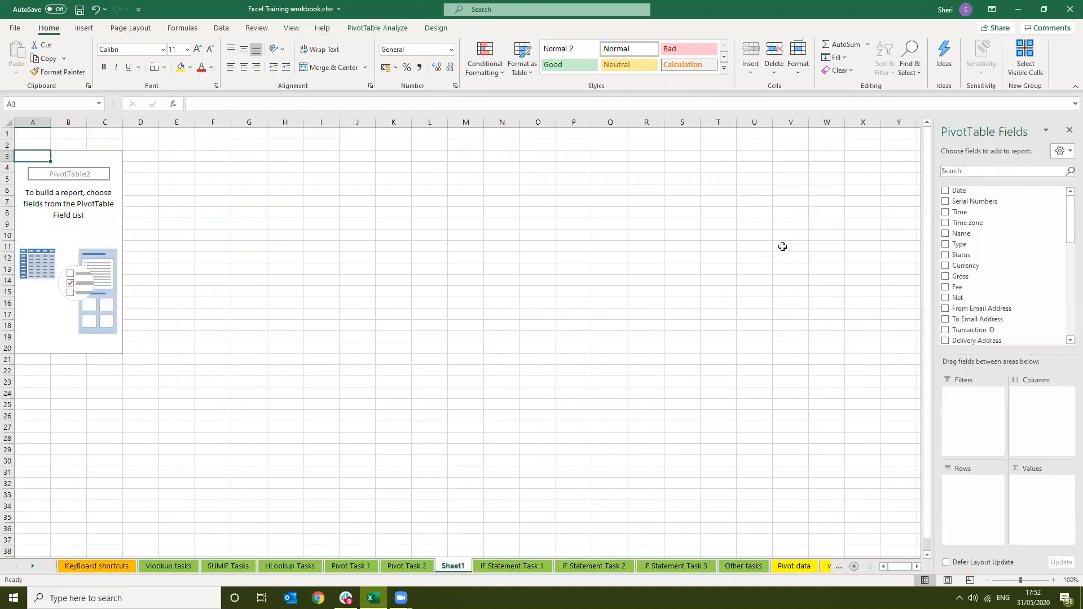
pyautogui.moveTo(984, 257); pyautogui.dragTo(964, 411)
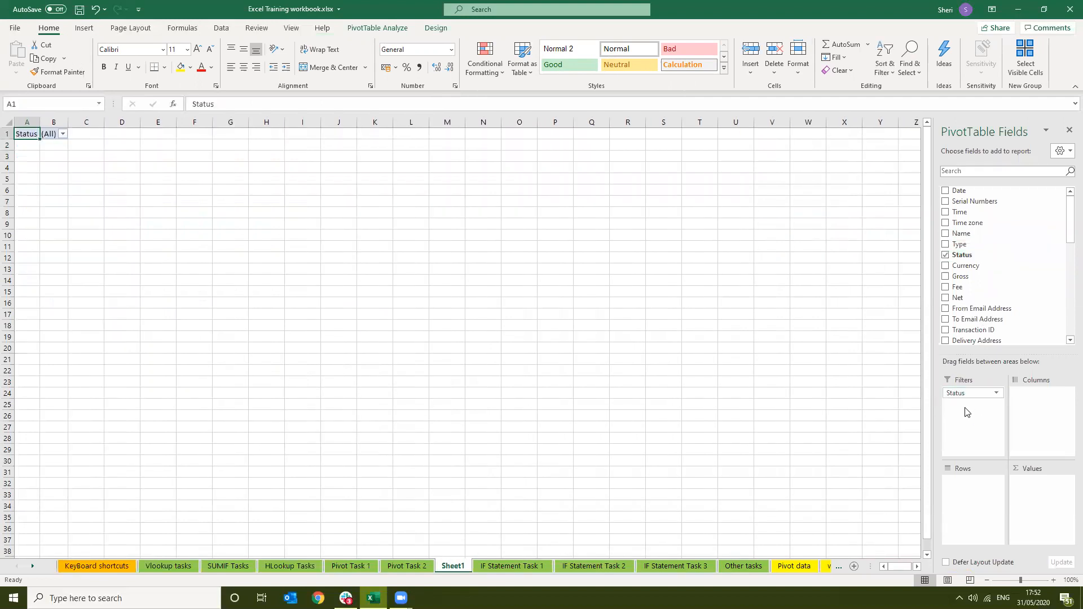
# Recheck the status criterion on Pivot Task 2 and filter the PivotTable's Status to Completed only, with multiple-item selection enabled.
pyautogui.click(412, 567)
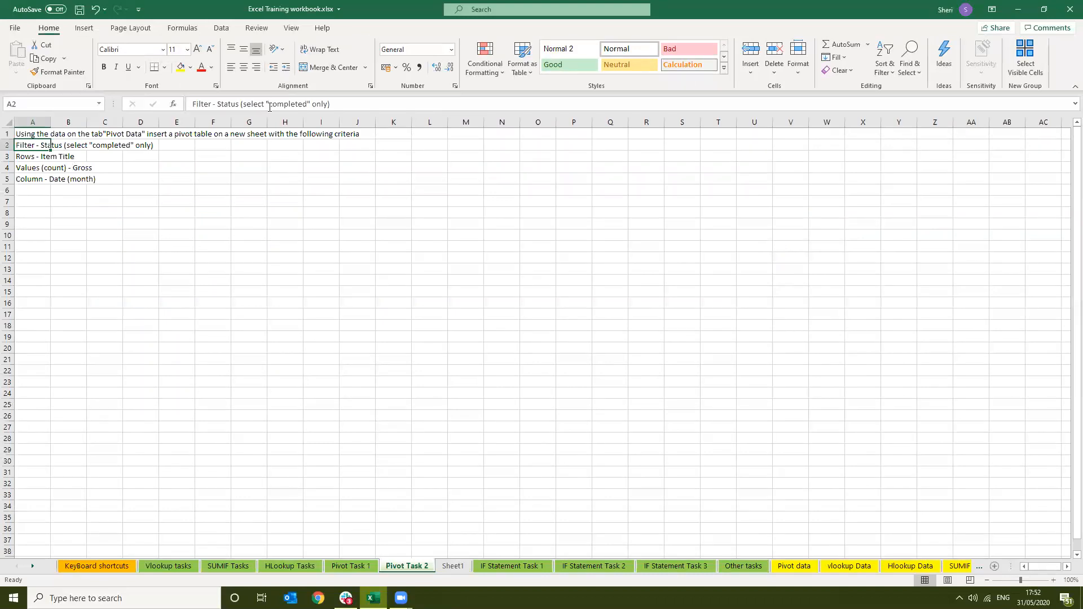
pyautogui.click(453, 566)
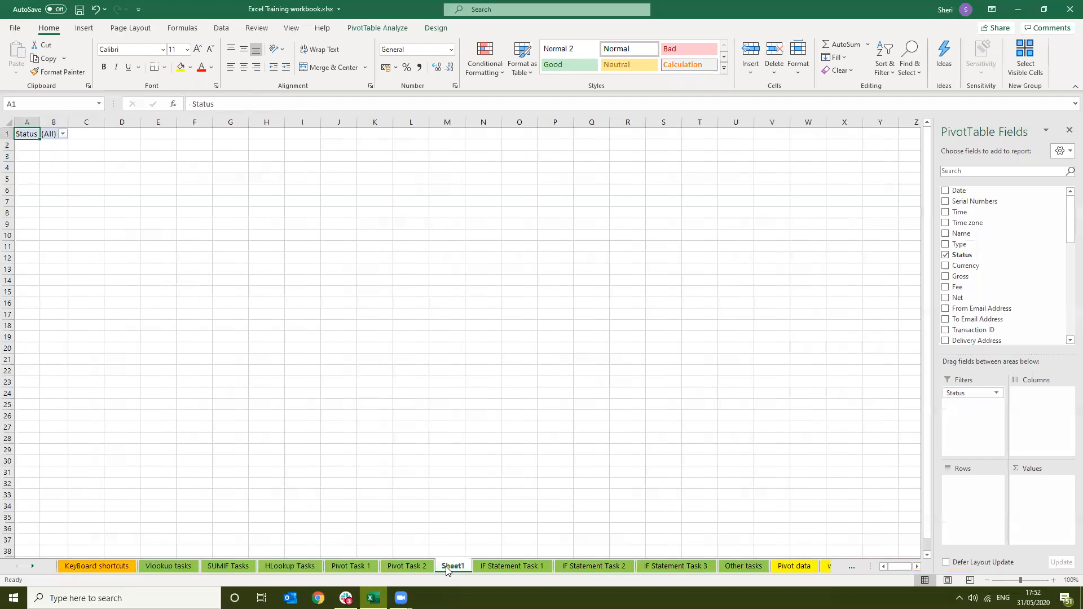
pyautogui.click(63, 134)
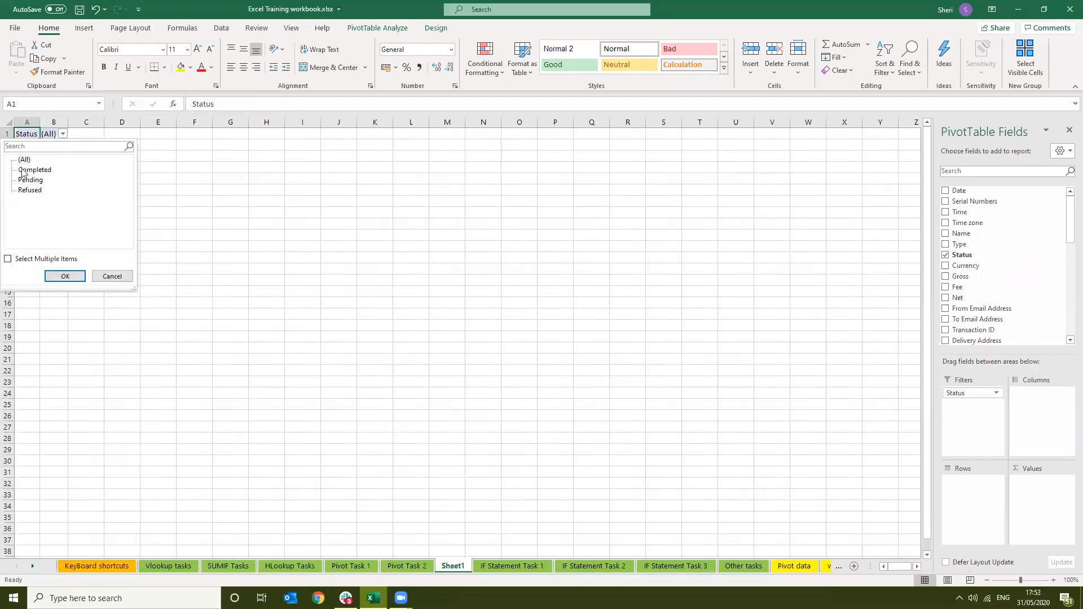
pyautogui.click(8, 259)
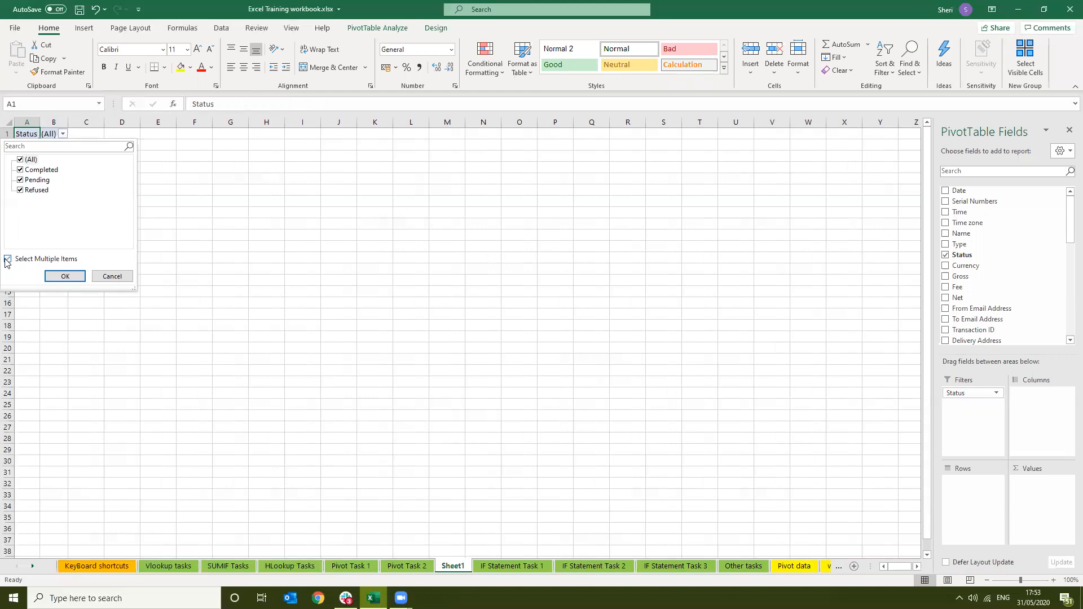
pyautogui.click(20, 161)
pyautogui.click(21, 171)
pyautogui.click(65, 276)
# Check the rows criterion on Pivot Task 2 and add the Item Title field to the PivotTable's rows.
pyautogui.click(407, 566)
pyautogui.click(26, 157)
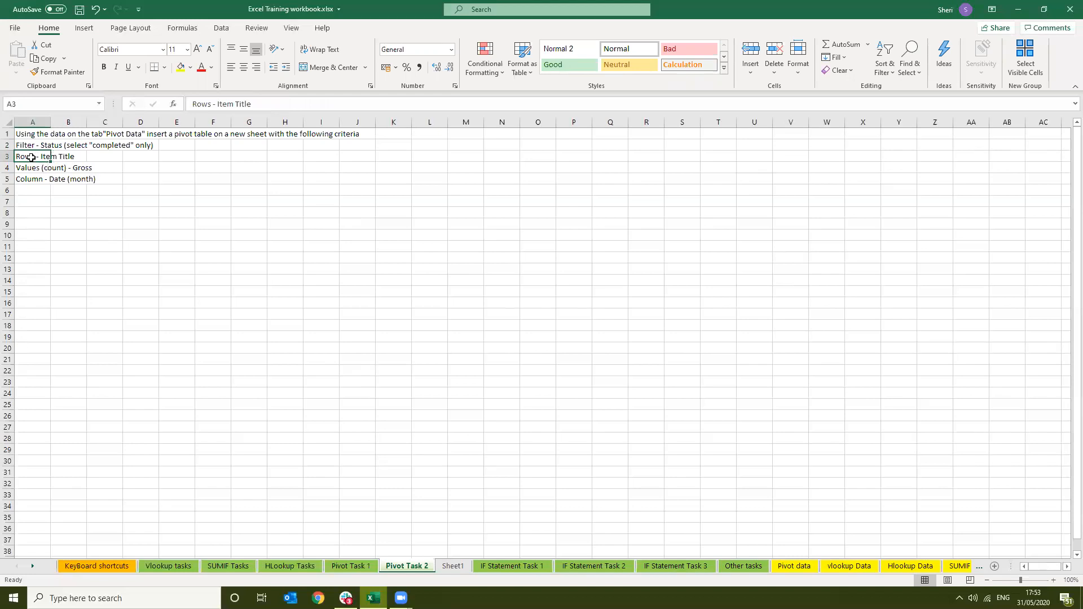
pyautogui.click(453, 567)
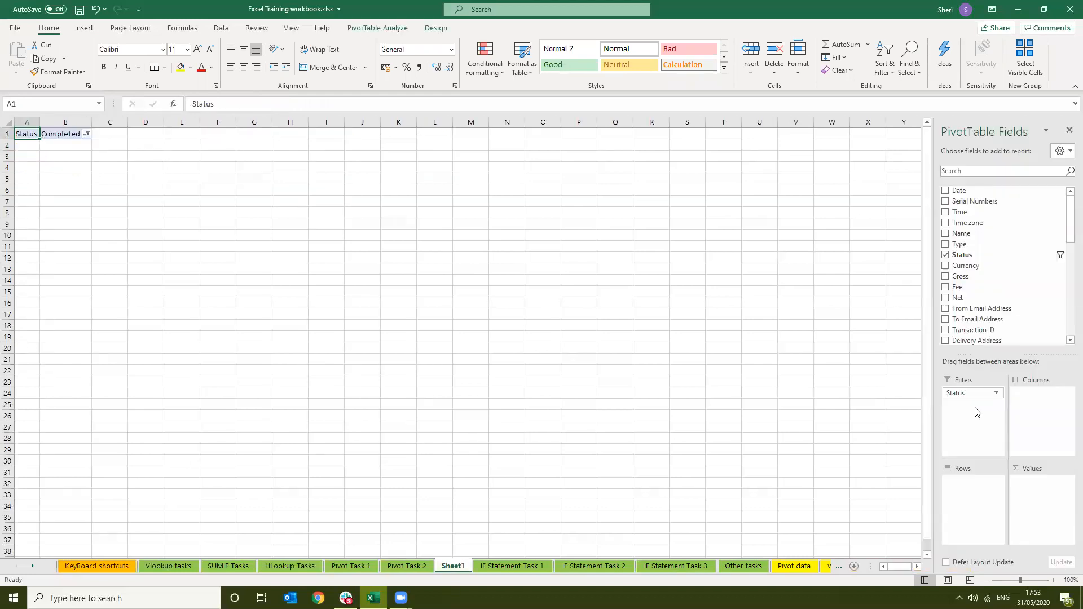
pyautogui.scroll(-4, 1016, 272)
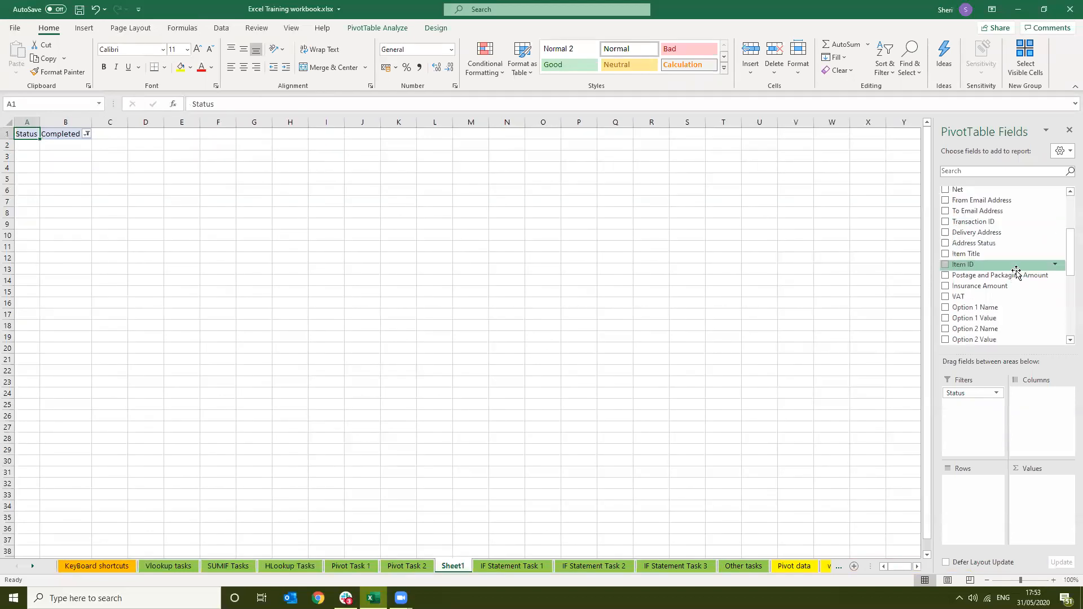
pyautogui.moveTo(966, 254); pyautogui.dragTo(972, 489)
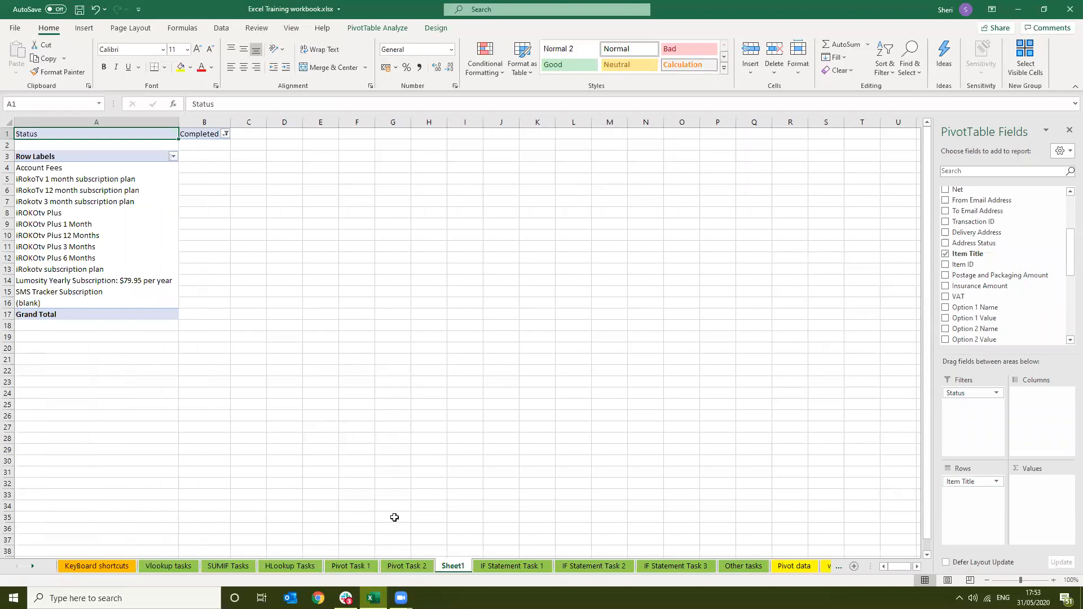
# Check the values criterion on Pivot Task 2.
pyautogui.click(415, 558)
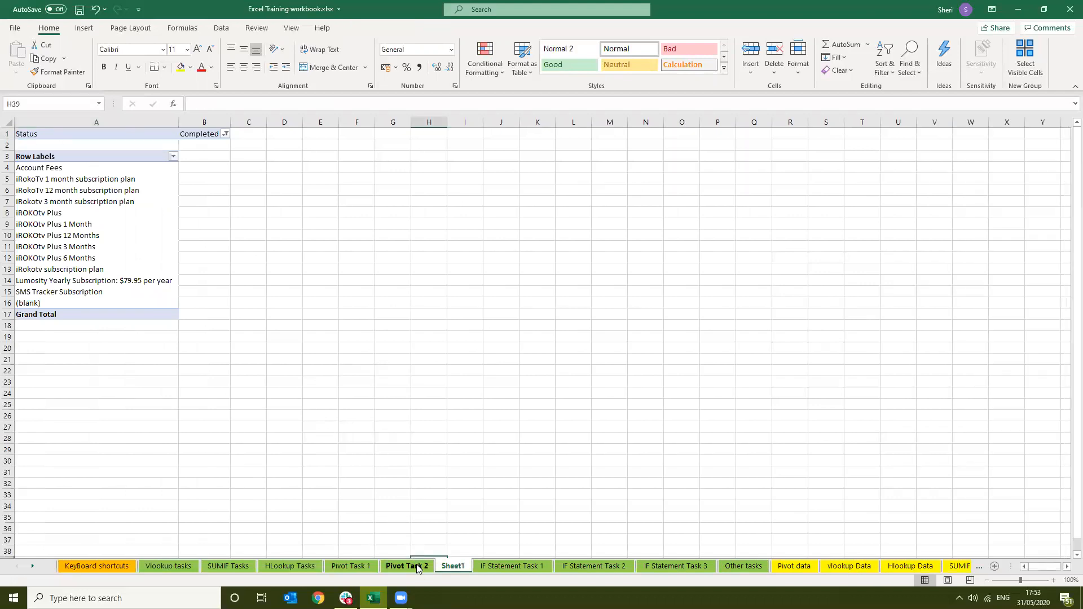
pyautogui.click(418, 567)
pyautogui.click(43, 168)
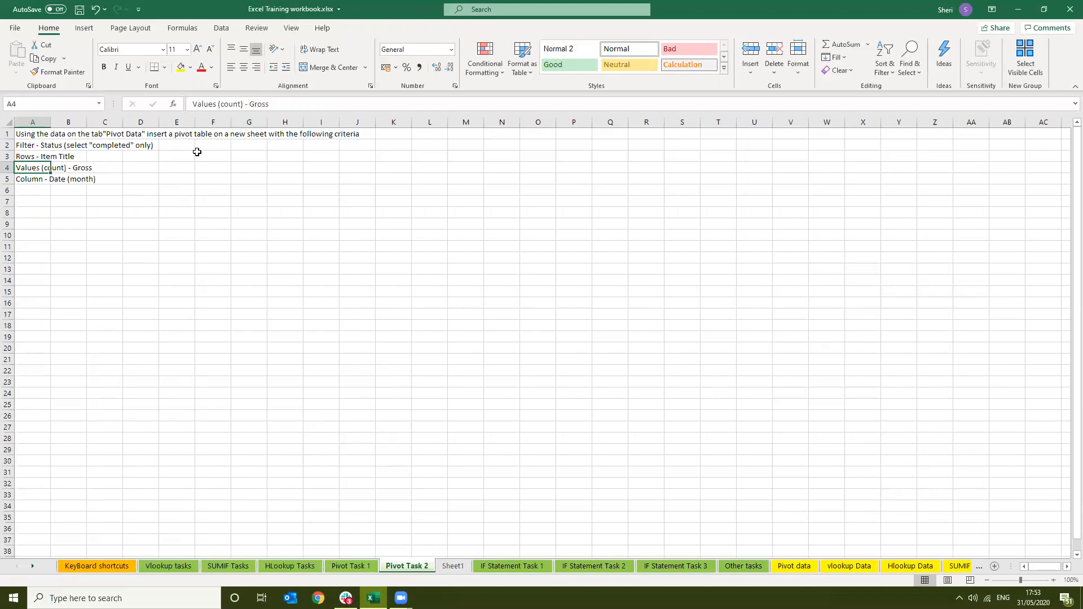
# On Sheet1, select cells outside the PivotTable, then select an Item Title row inside it to bring back its field list.
pyautogui.click(451, 566)
pyautogui.click(159, 250)
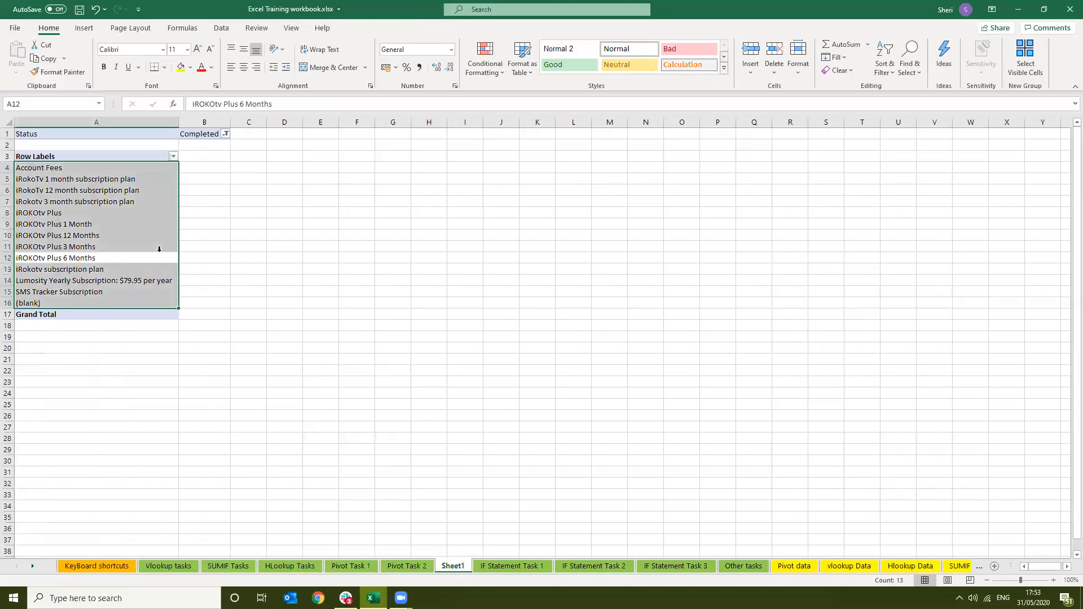
pyautogui.click(261, 301)
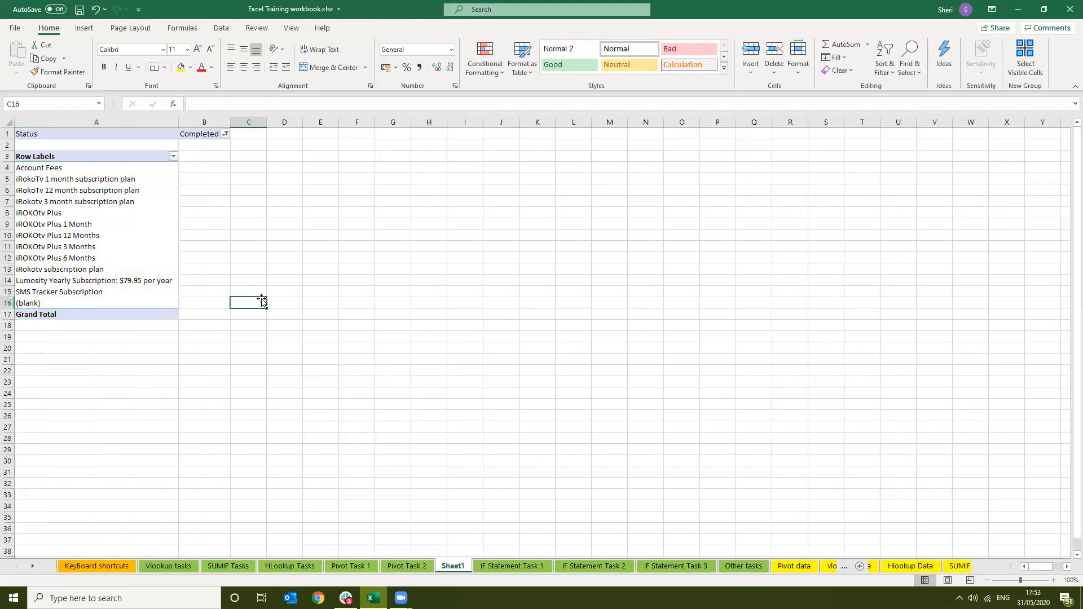
pyautogui.click(400, 269)
pyautogui.click(330, 345)
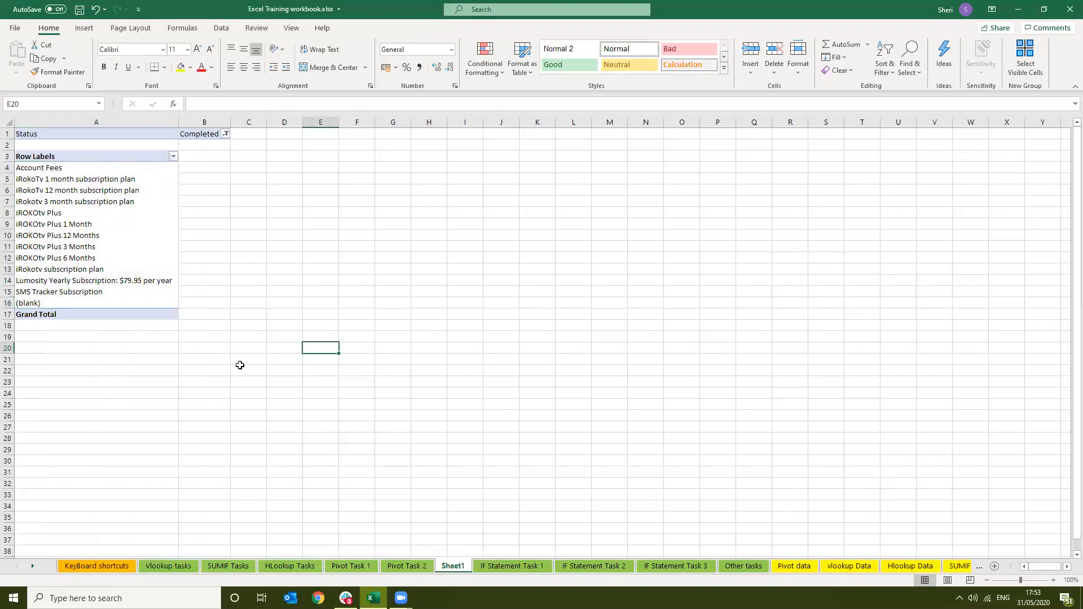
pyautogui.click(222, 389)
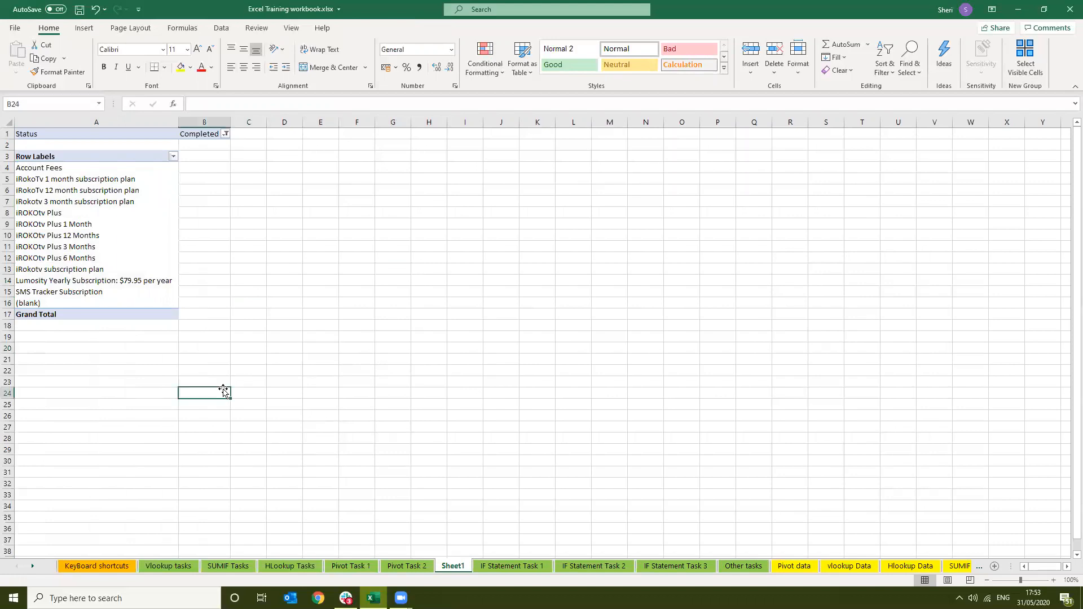
pyautogui.click(142, 262)
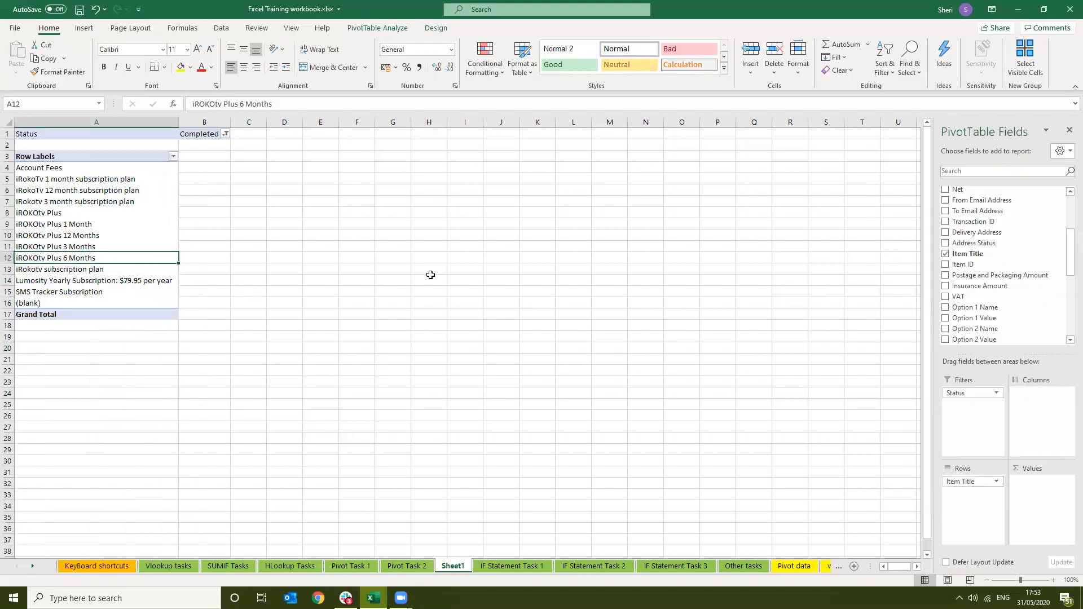
# Hide the PivotTable's field list and show it again.
pyautogui.rightClick(107, 246)
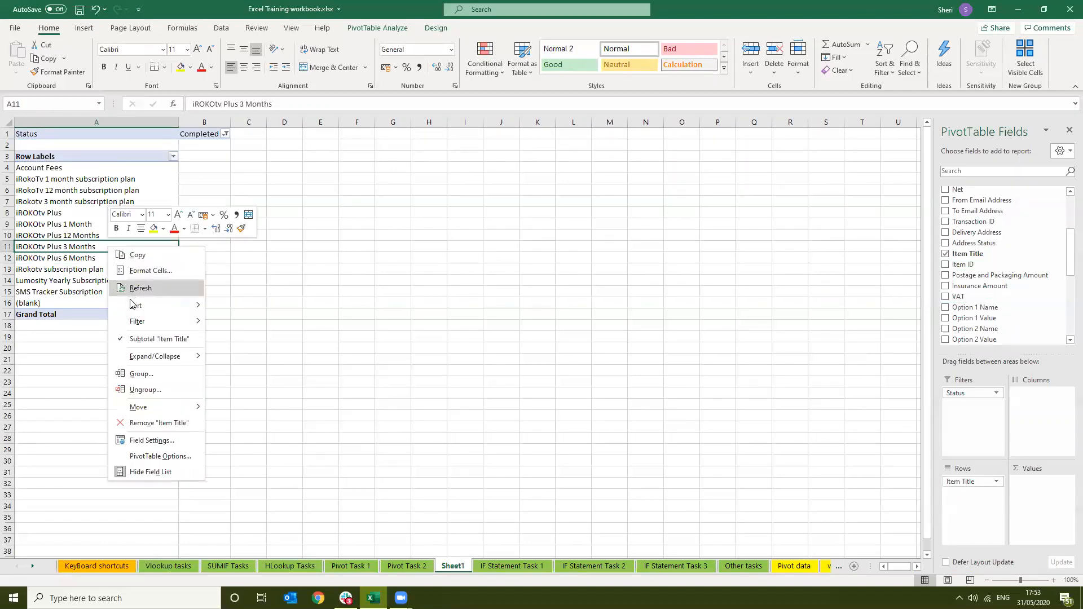
pyautogui.click(133, 472)
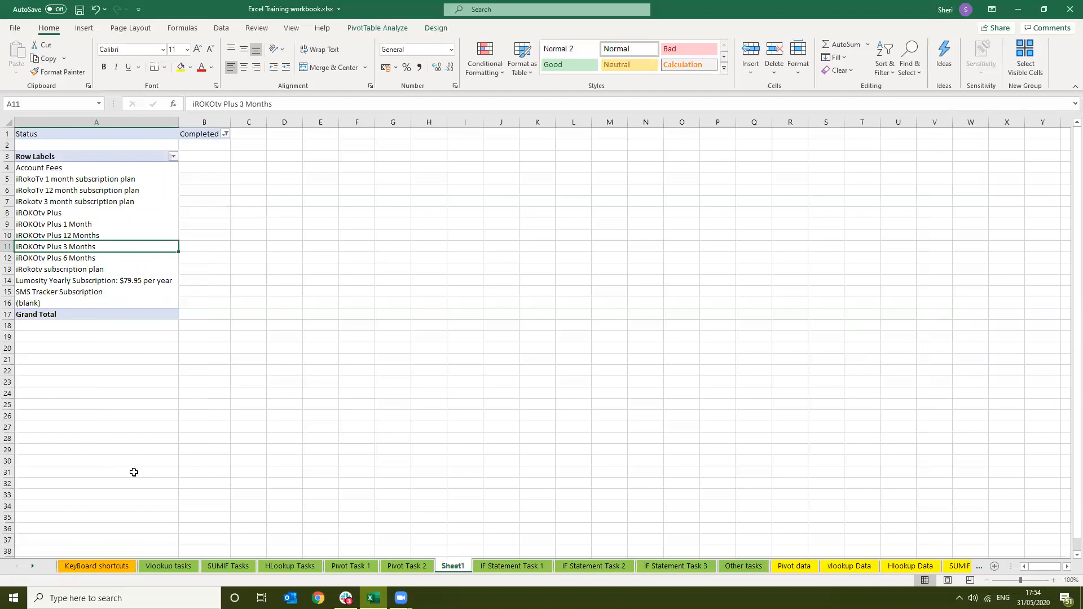
pyautogui.click(92, 259)
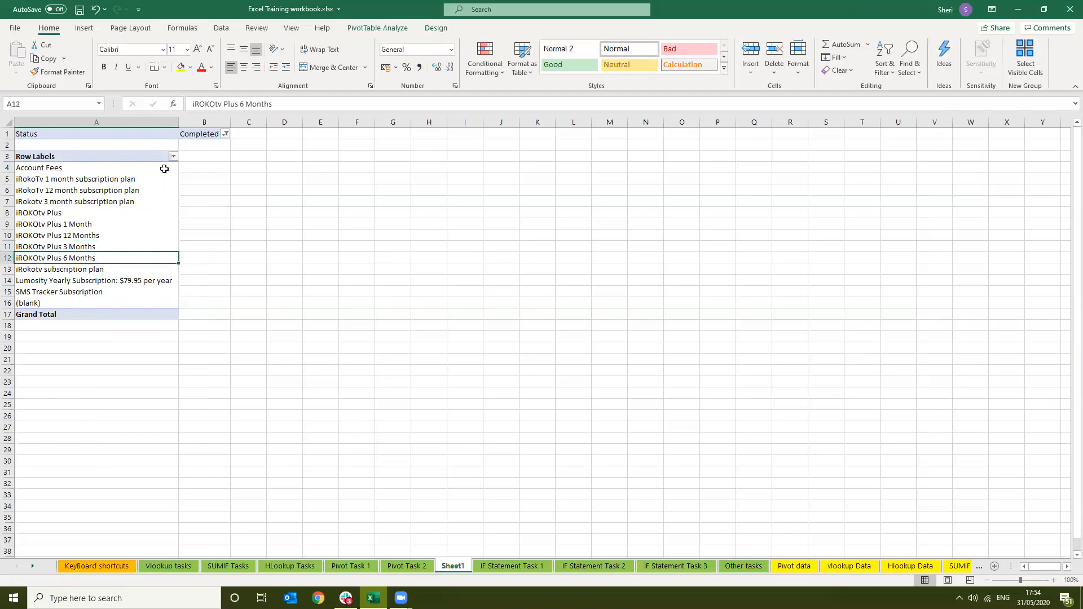
pyautogui.rightClick(123, 213)
pyautogui.click(184, 445)
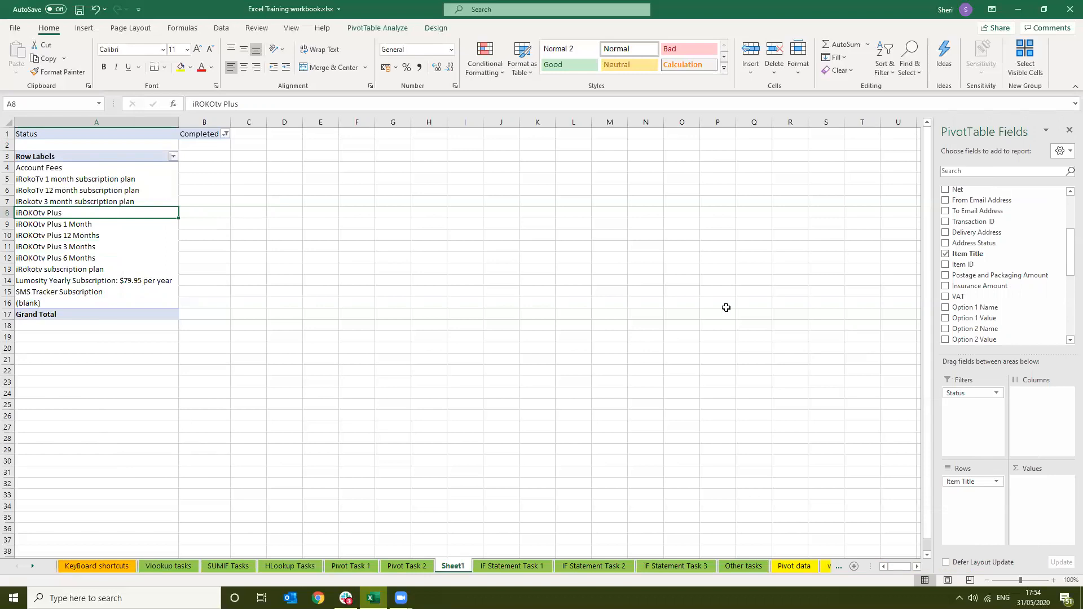
# Recheck the criteria on Pivot Task 2 and add the Gross field to the PivotTable's values.
pyautogui.click(416, 565)
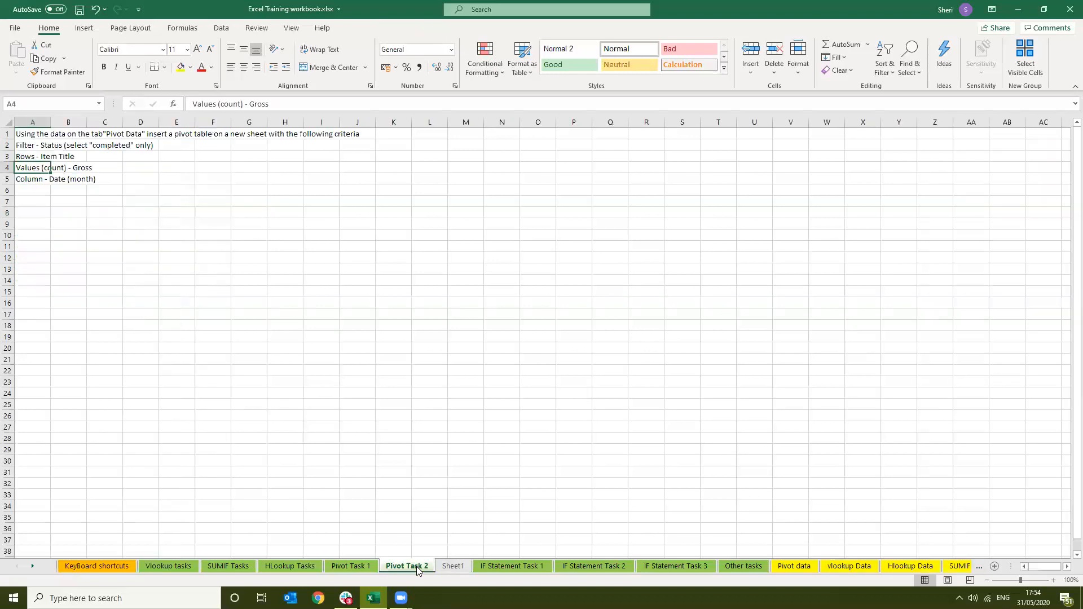
pyautogui.click(454, 566)
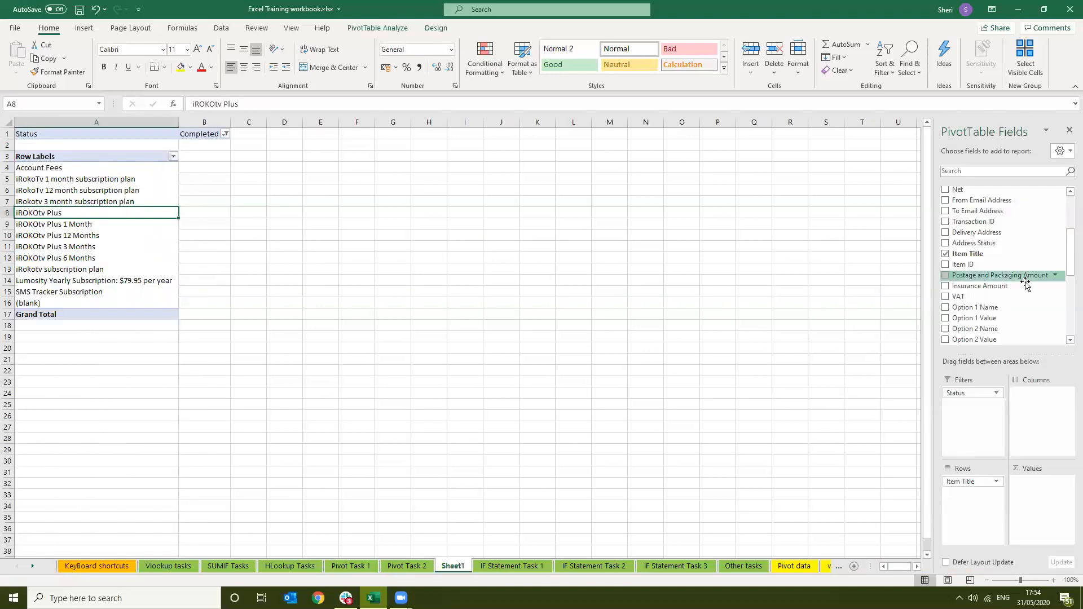
pyautogui.scroll(4, 1015, 235)
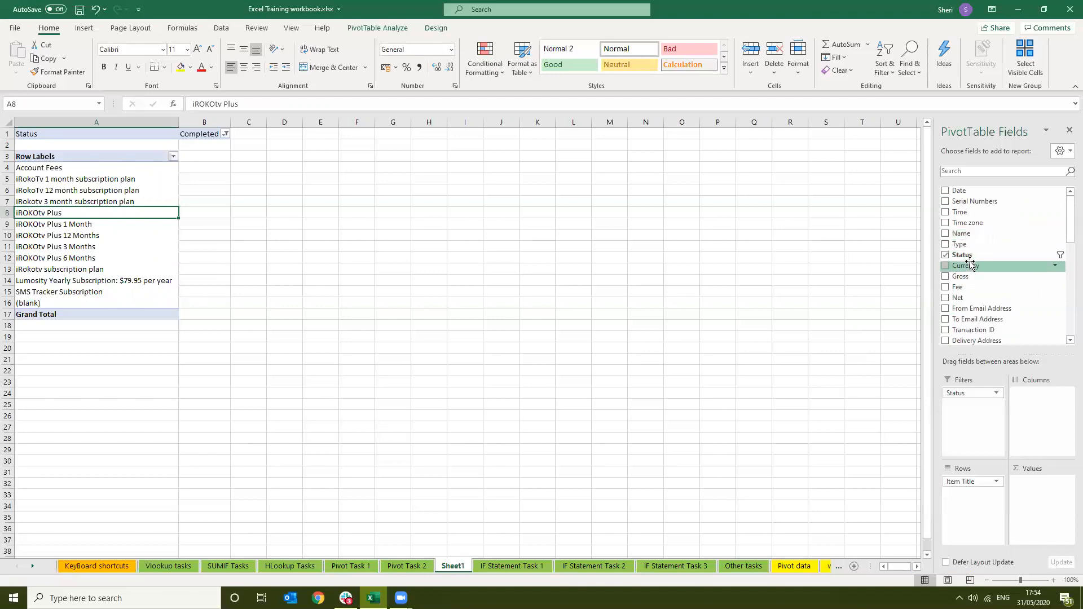
pyautogui.moveTo(971, 282); pyautogui.dragTo(1036, 523)
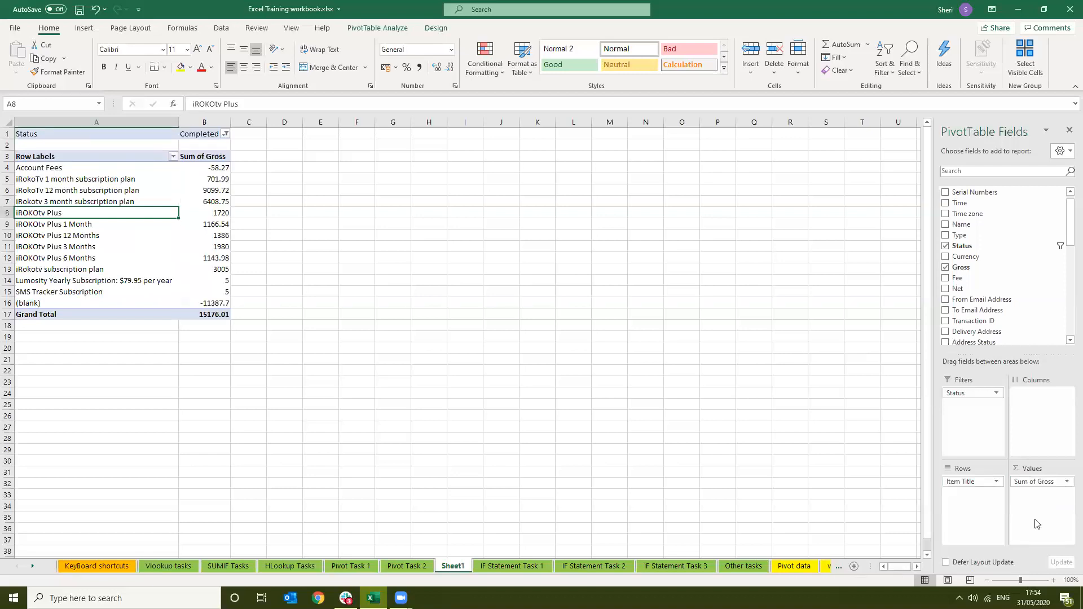
# Change the Gross values' summary calculation to Count.
pyautogui.click(1066, 483)
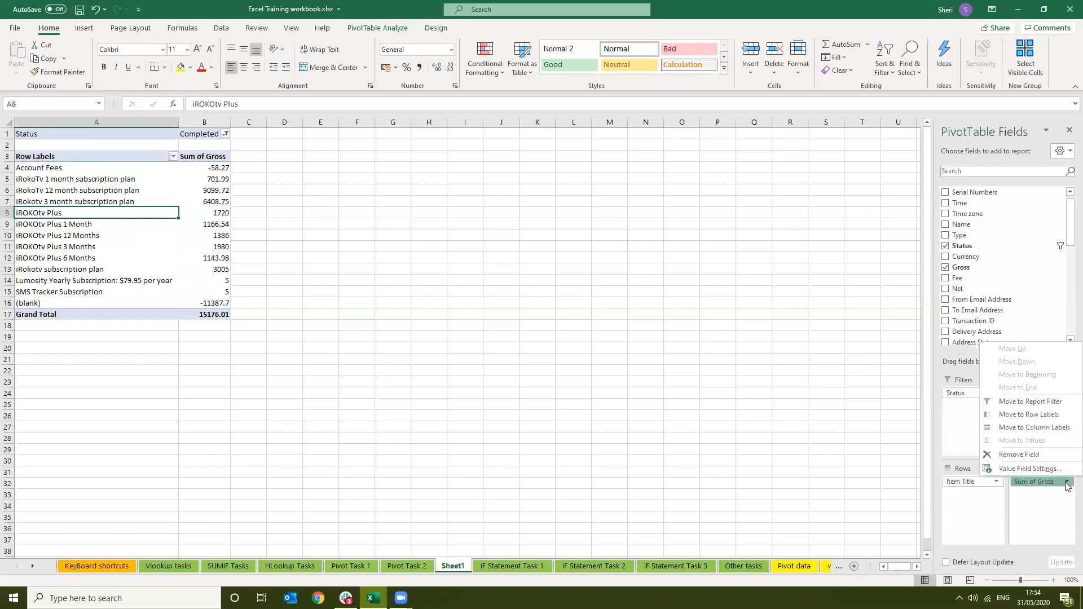
pyautogui.click(1025, 470)
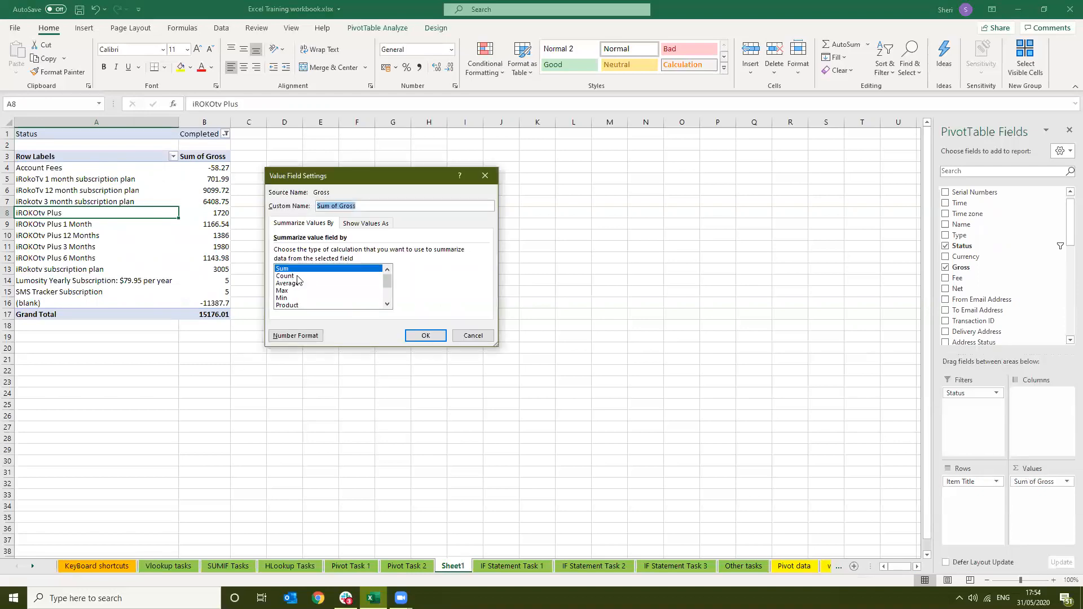
pyautogui.click(297, 276)
pyautogui.click(423, 336)
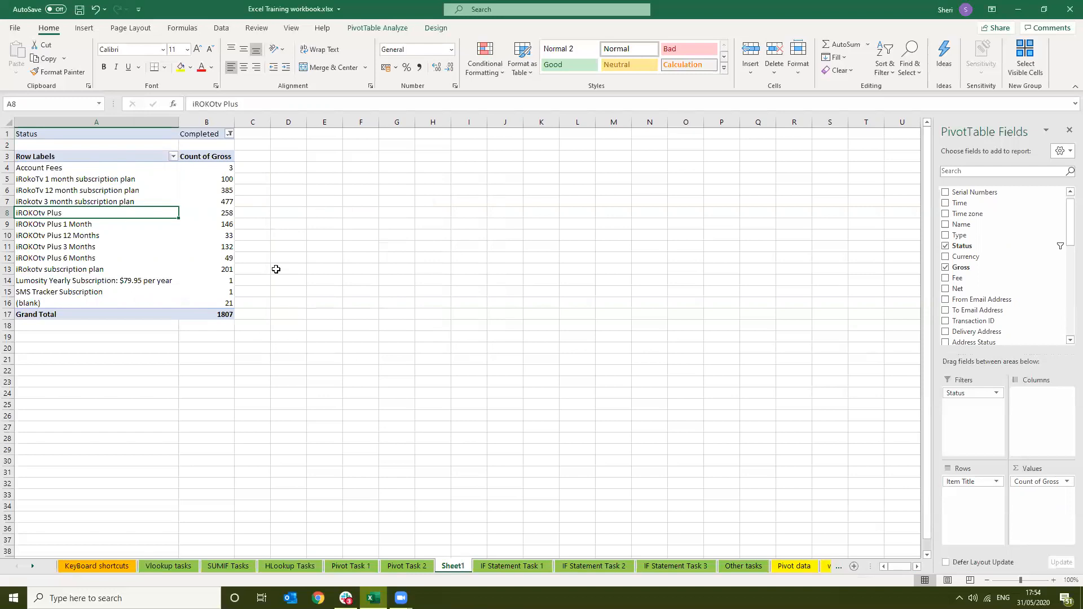
# Check the Account Fees count against the source by filtering Pivot data's Item Title to Account Fees and selecting the Gross amounts.
pyautogui.click(210, 177)
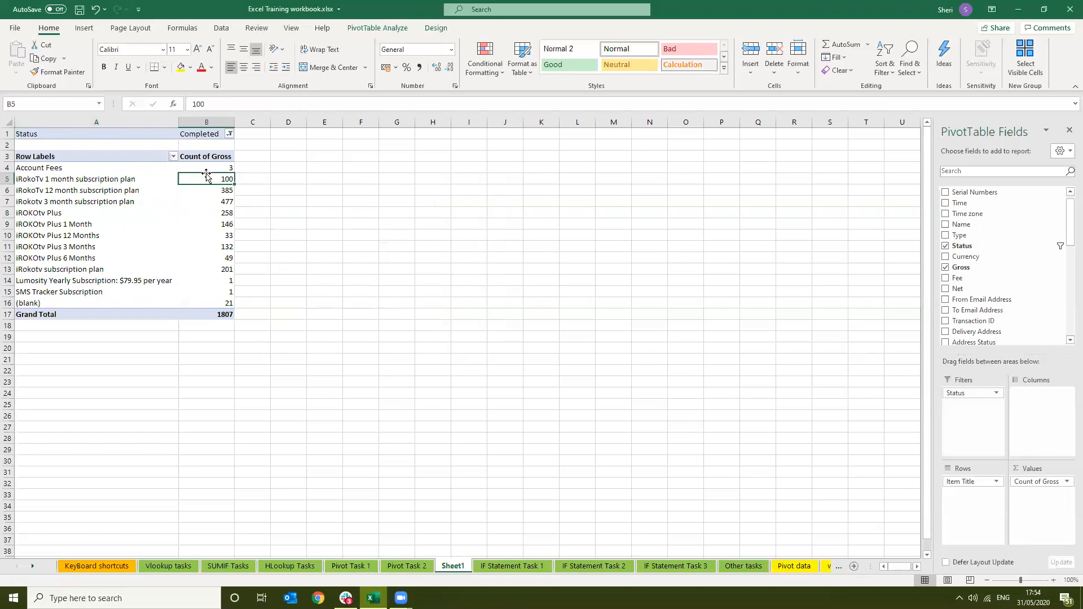
pyautogui.click(210, 167)
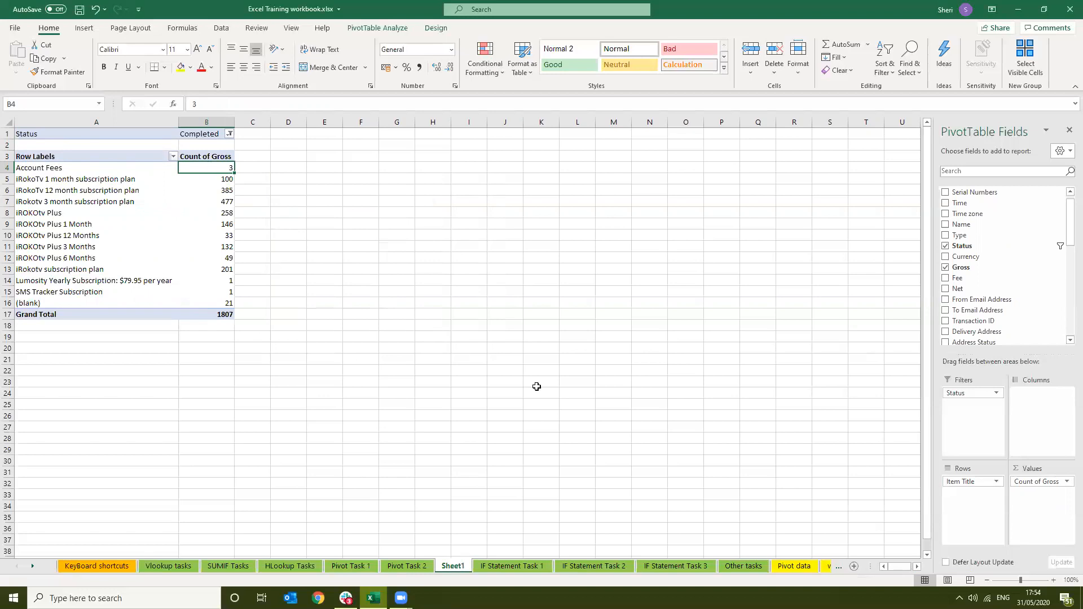
pyautogui.click(801, 570)
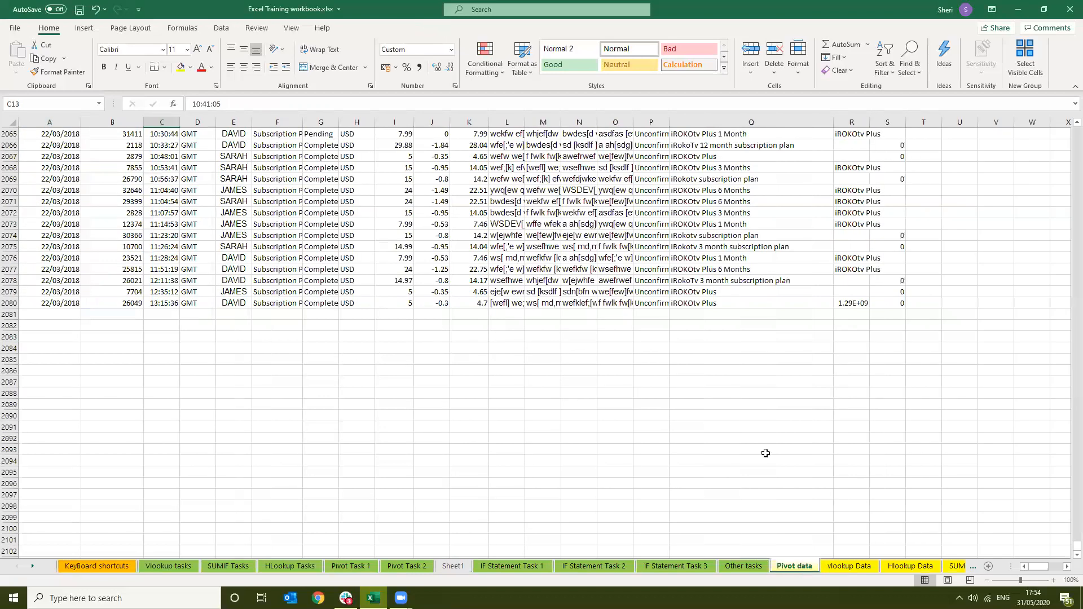
pyautogui.hotkey('ctrl', 'Down')
pyautogui.hotkey('ctrl', 'Up')
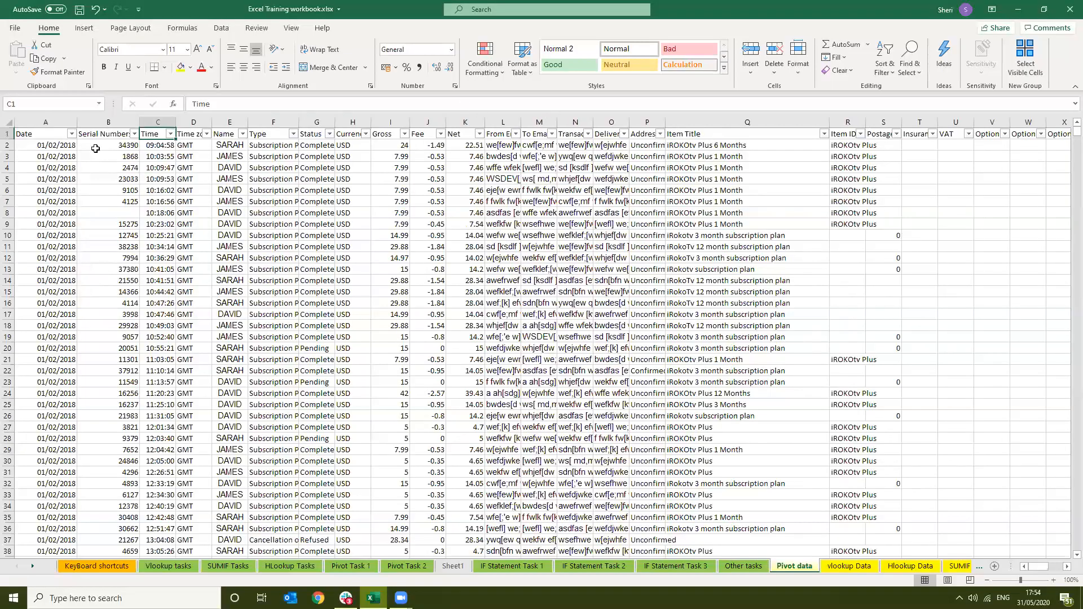
pyautogui.click(824, 134)
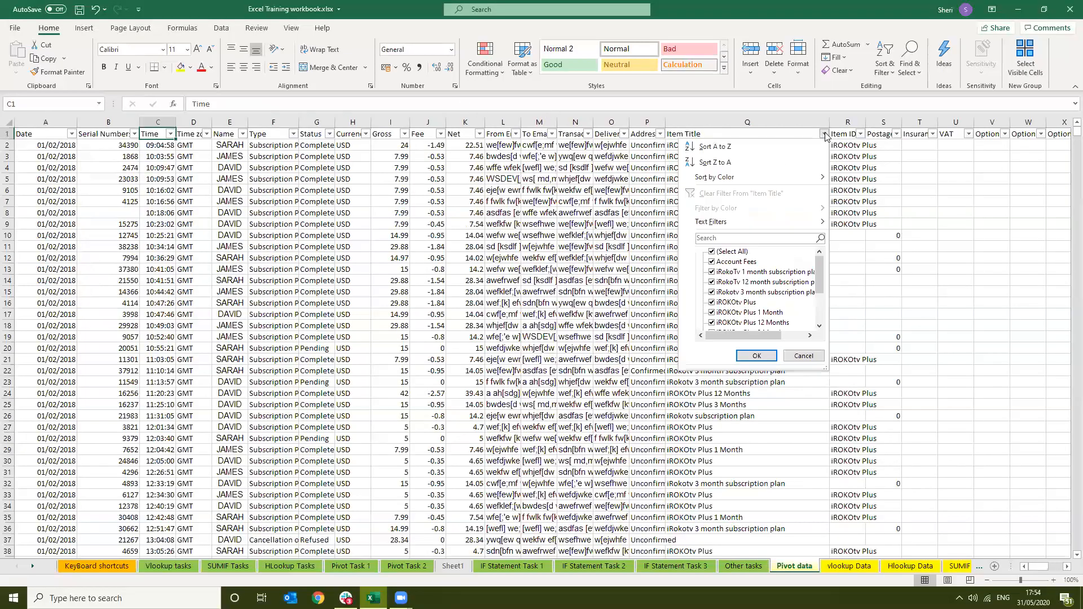
pyautogui.click(725, 253)
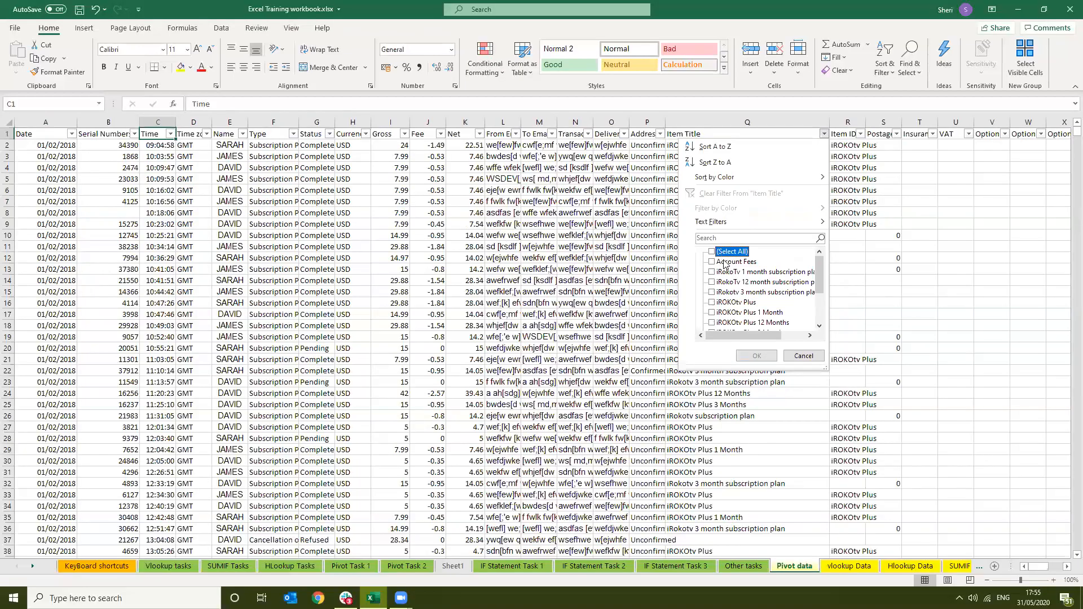
pyautogui.click(712, 262)
pyautogui.click(756, 355)
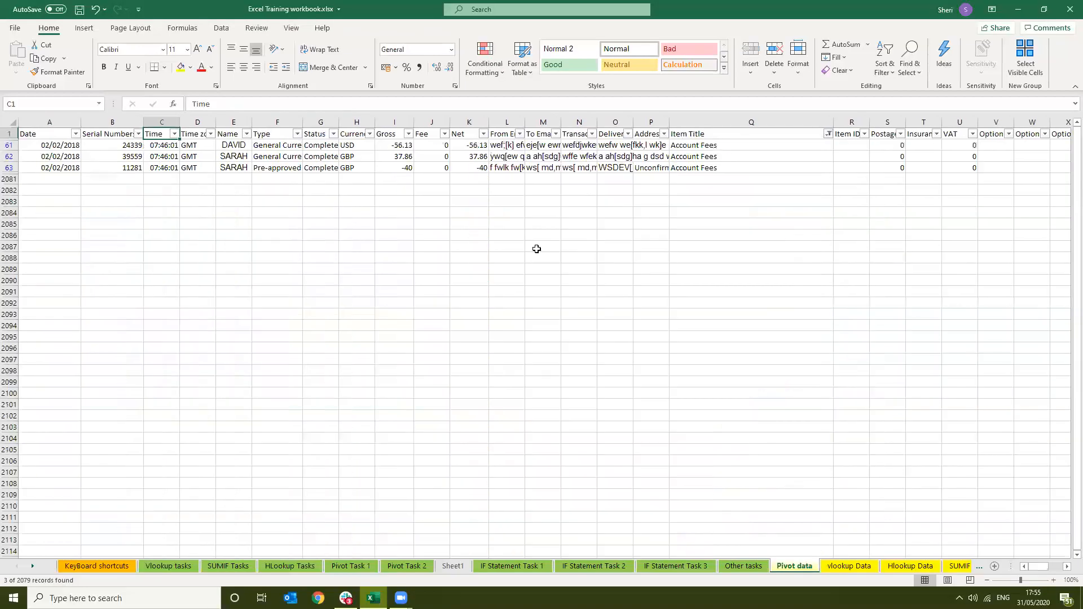
pyautogui.click(388, 133)
pyautogui.moveTo(386, 141); pyautogui.dragTo(423, 188)
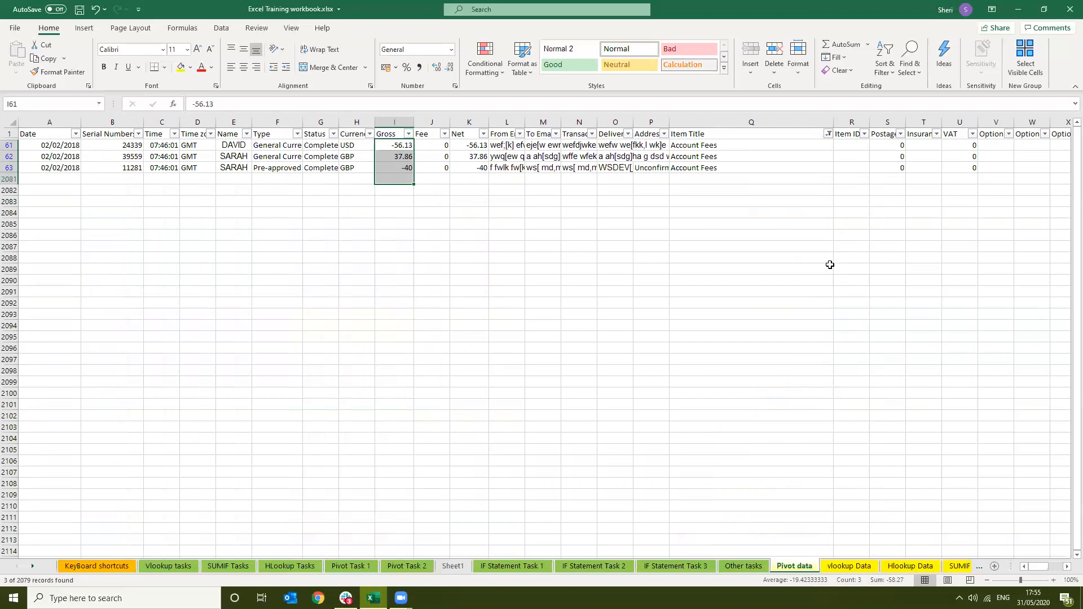
# Restore all Item Title entries in the Pivot data filter.
pyautogui.click(827, 134)
pyautogui.click(738, 251)
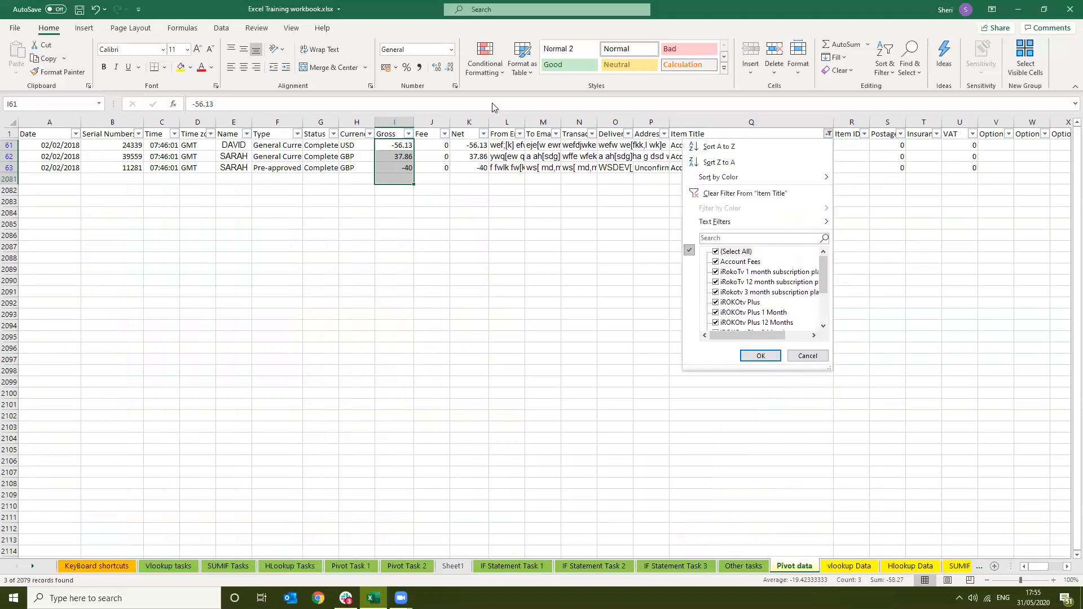
pyautogui.click(401, 158)
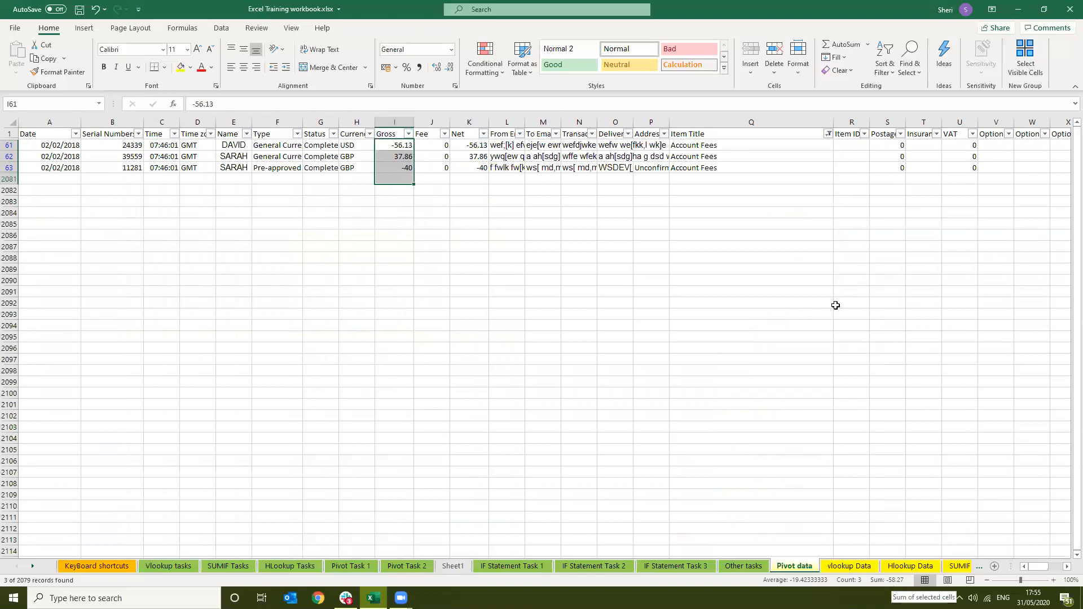
pyautogui.click(828, 134)
pyautogui.click(736, 261)
pyautogui.click(759, 355)
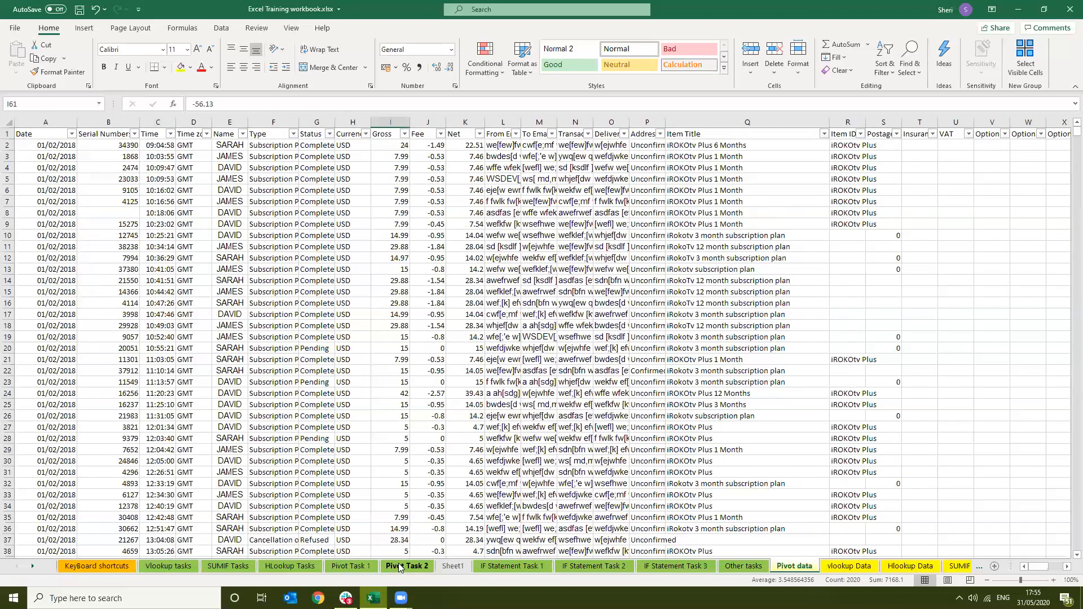
# Review the criteria on Pivot Task 2 and switch the PivotTable's Gross summary calculation to Sum for comparison.
pyautogui.click(399, 567)
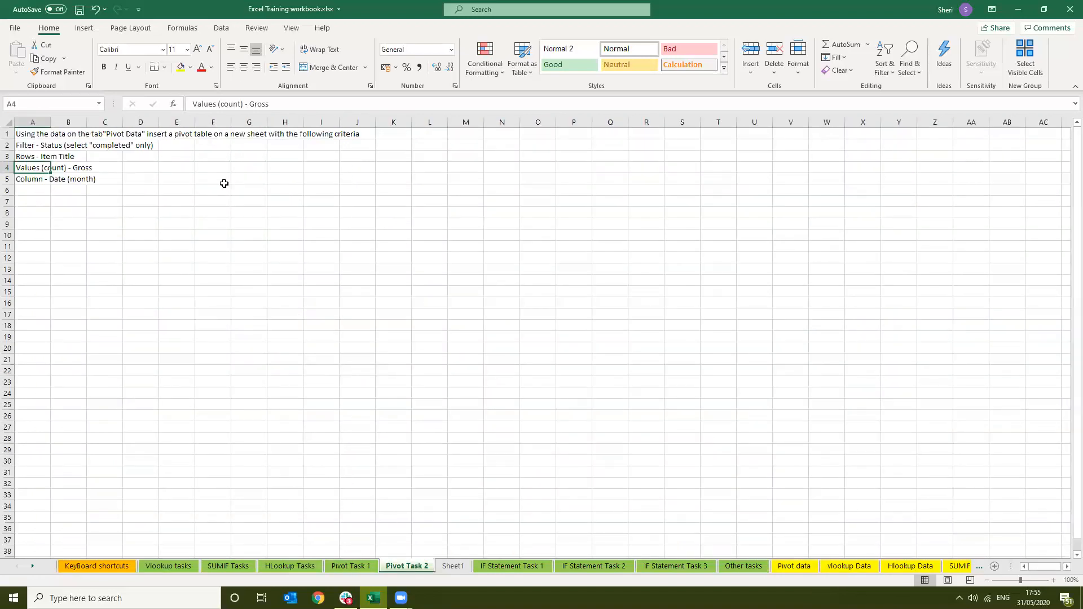
pyautogui.click(455, 566)
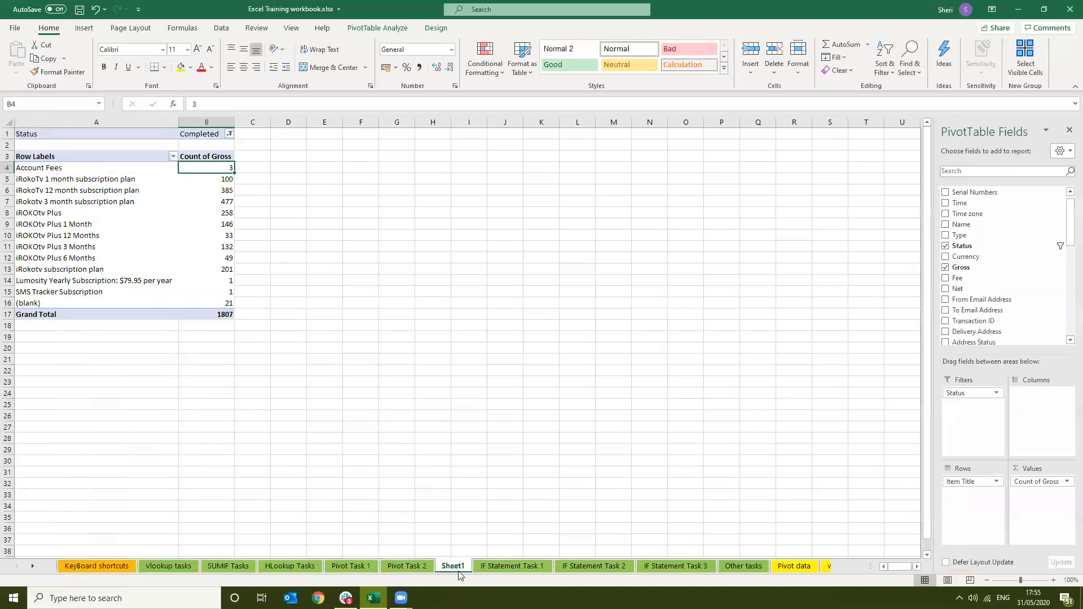
pyautogui.click(1032, 486)
pyautogui.click(1024, 466)
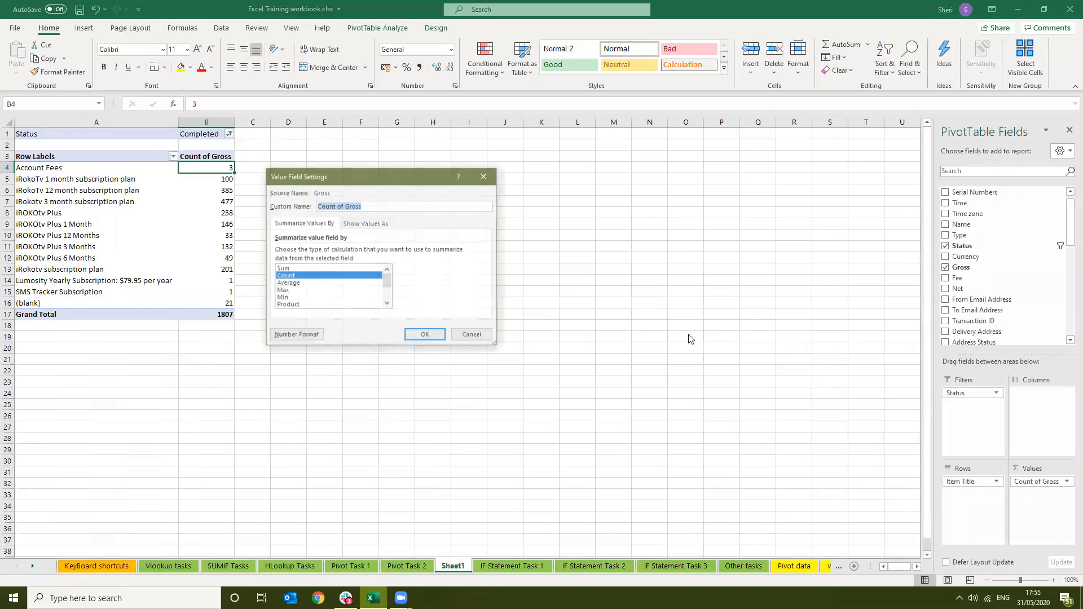
pyautogui.click(369, 268)
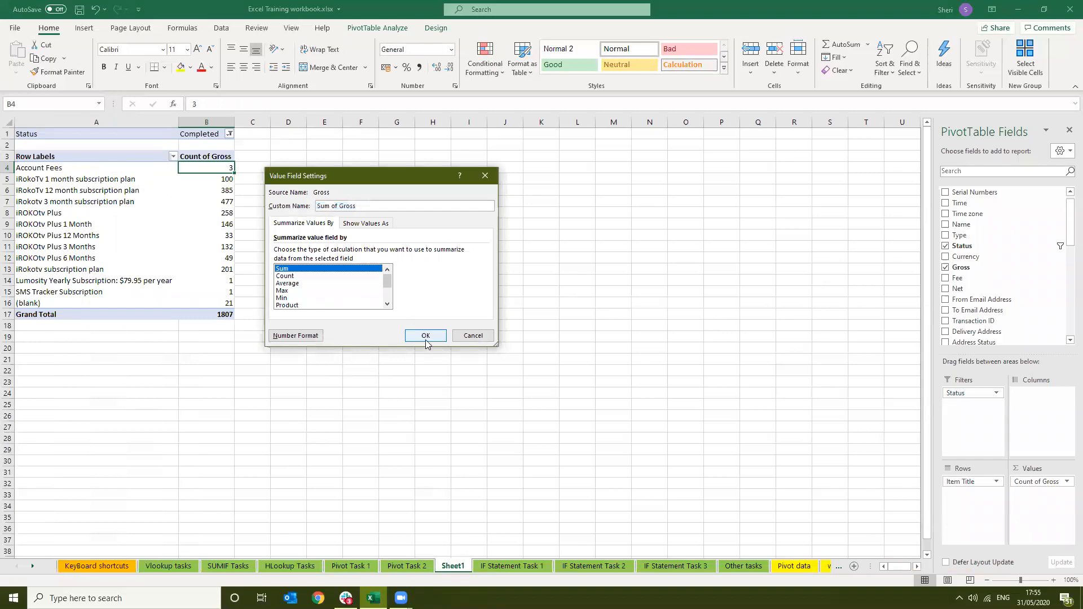
pyautogui.click(426, 336)
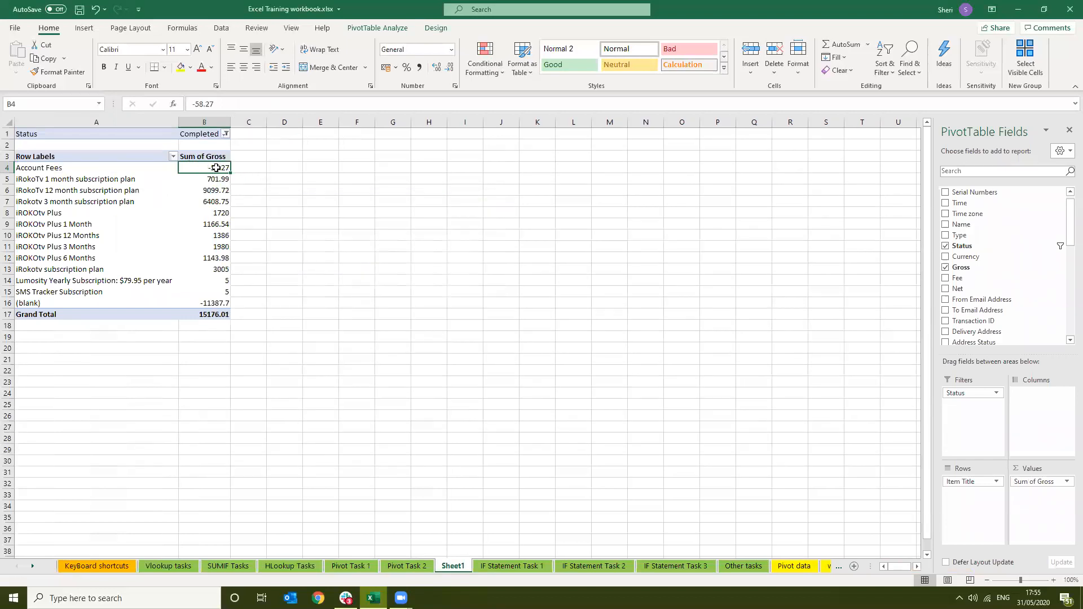
# Set the Gross values' summary calculation back to Count.
pyautogui.click(1062, 481)
pyautogui.click(1047, 468)
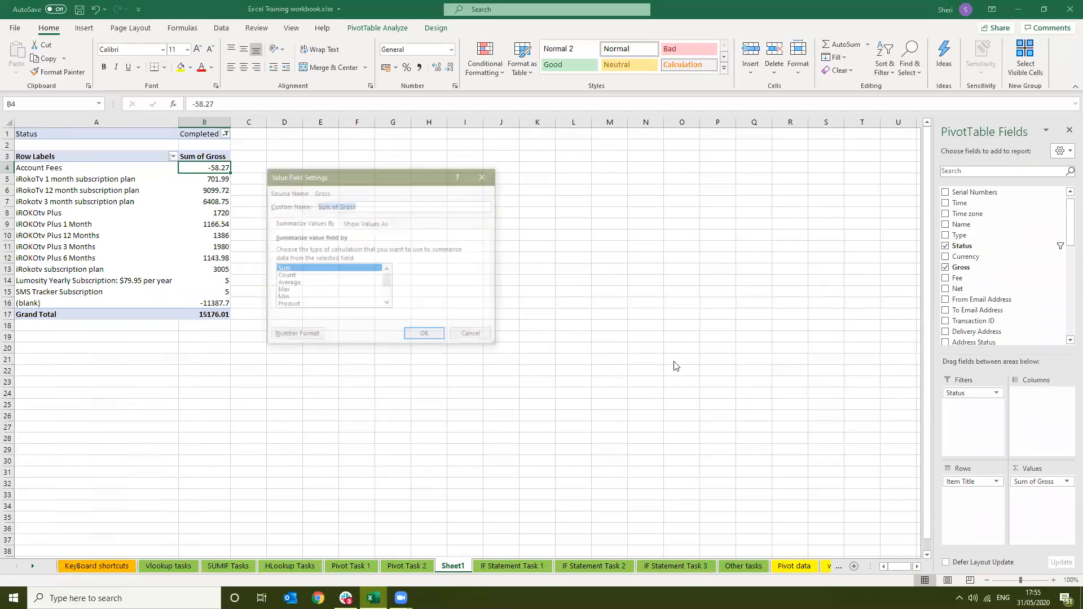
pyautogui.click(373, 277)
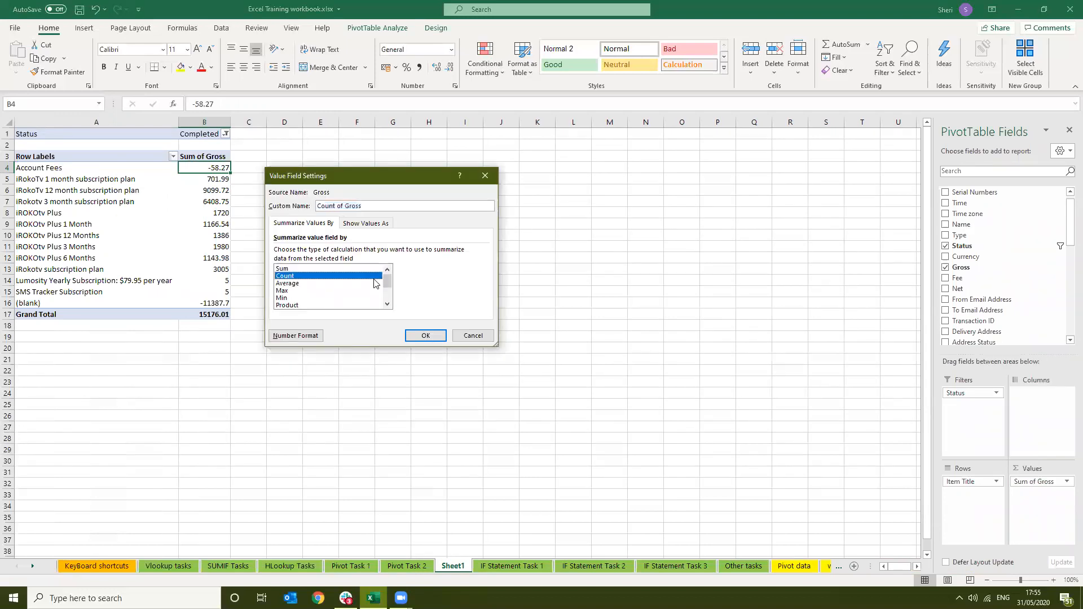
pyautogui.click(437, 335)
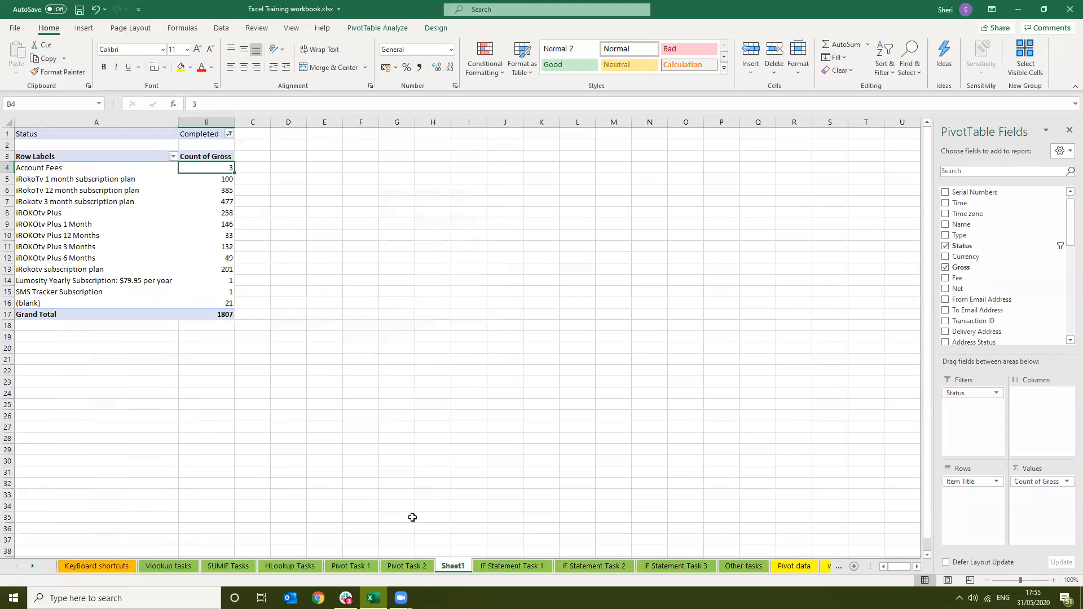
# Review the column criterion on Pivot Task 2 and add the Date field to the PivotTable's columns on Sheet1.
pyautogui.click(420, 567)
pyautogui.moveTo(43, 181); pyautogui.dragTo(100, 236)
pyautogui.click(31, 178)
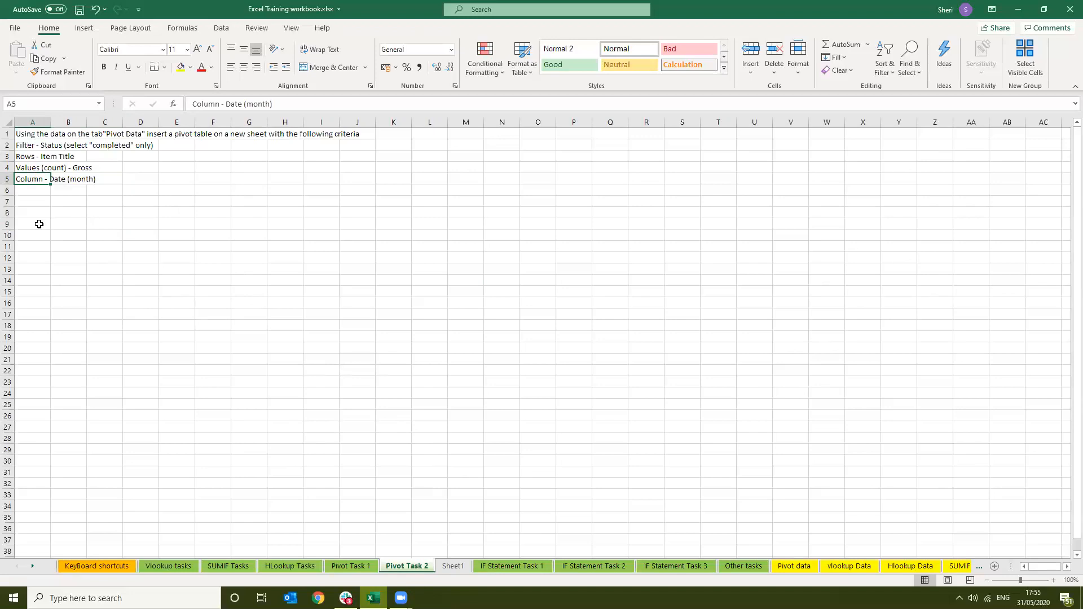
pyautogui.click(450, 566)
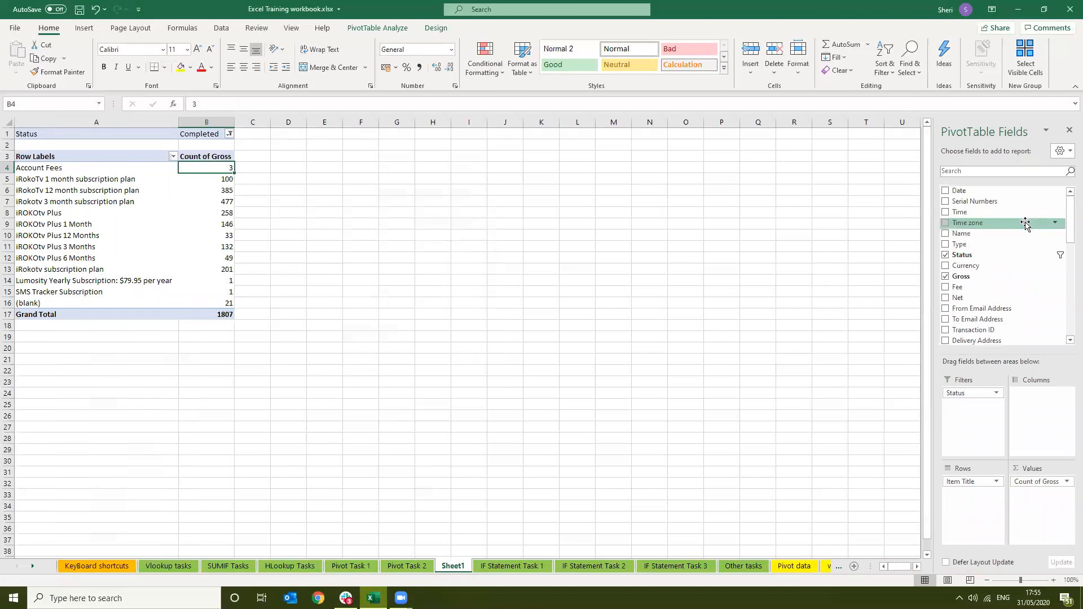
pyautogui.moveTo(999, 195); pyautogui.dragTo(1030, 407)
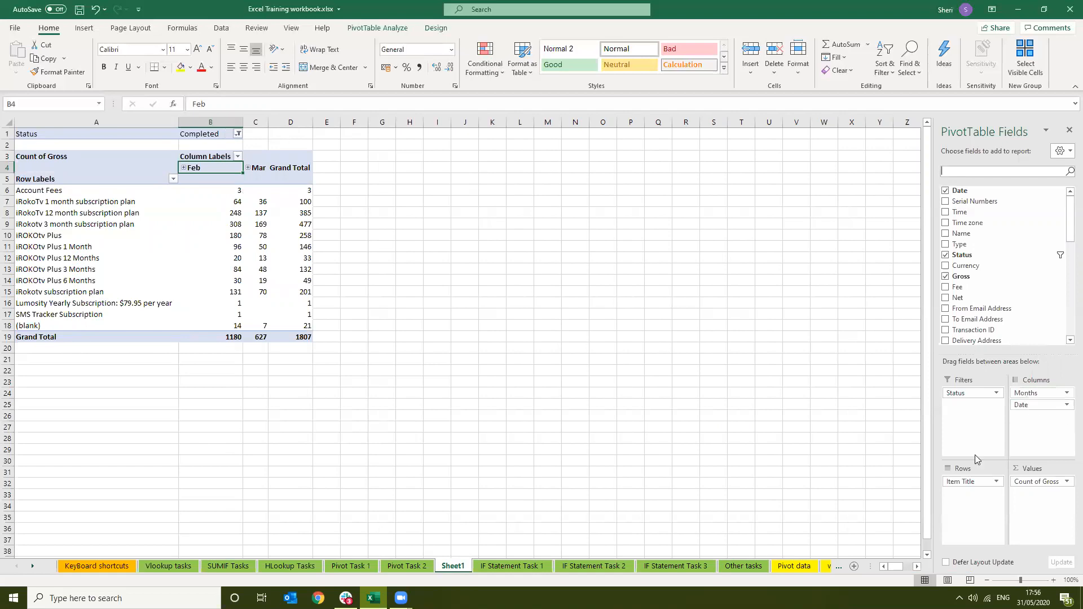
# Recheck the month criterion on Pivot Task 2 and remove Months from the PivotTable's columns to inspect the counts by individual date.
pyautogui.click(407, 565)
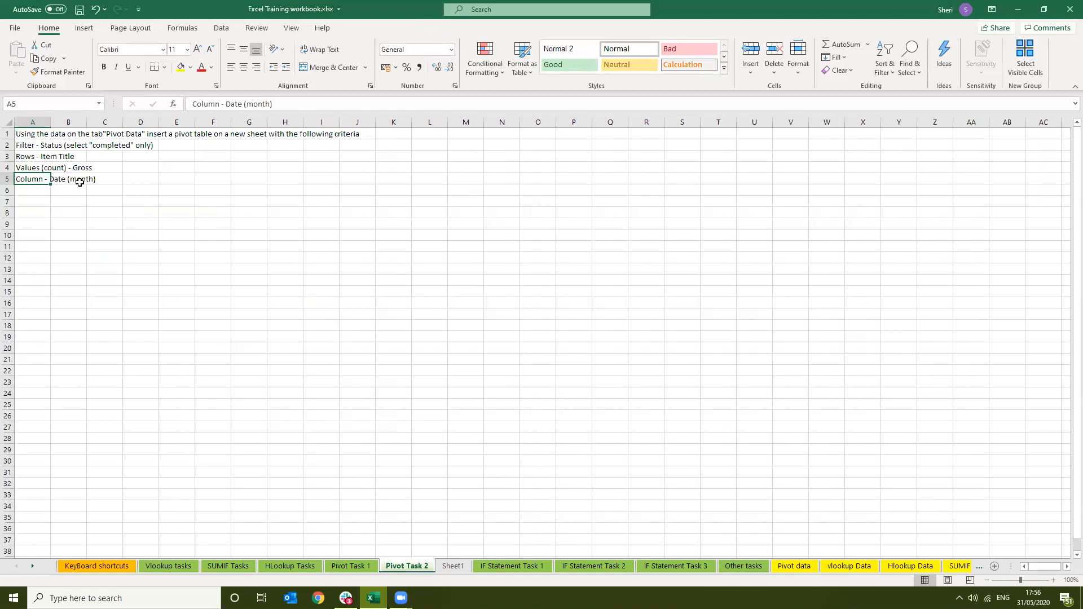
pyautogui.click(453, 567)
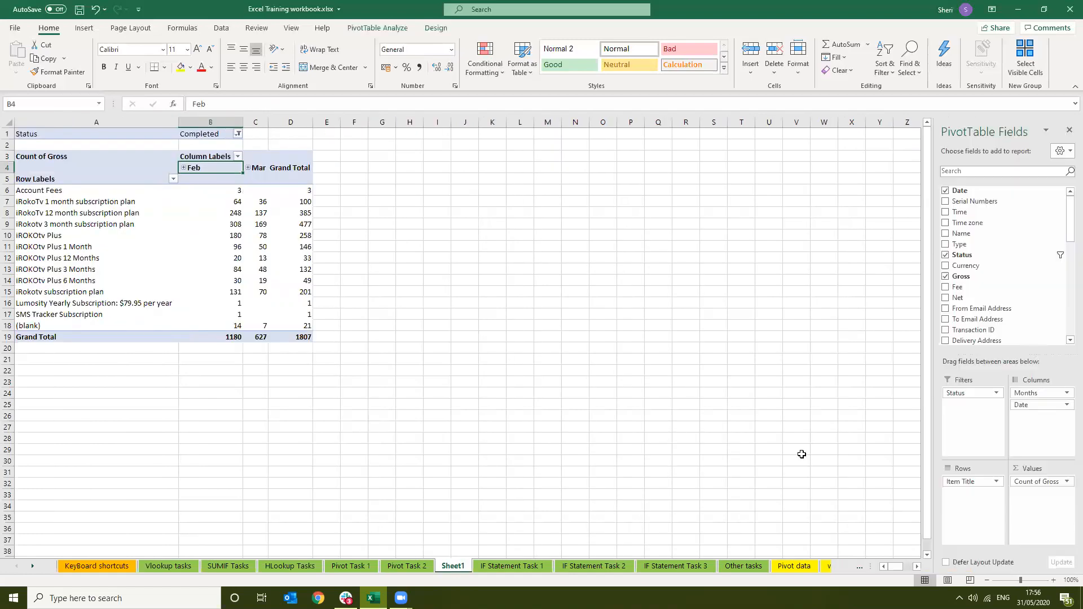
pyautogui.click(1037, 404)
pyautogui.moveTo(1037, 404); pyautogui.dragTo(1045, 291)
pyautogui.hscroll(3, 804, 256)
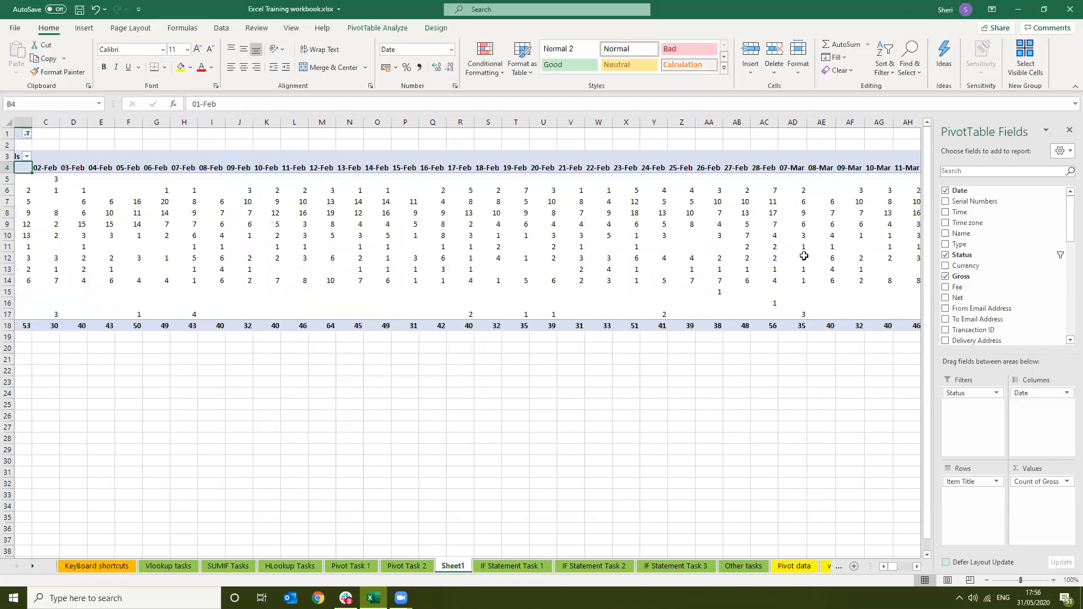
pyautogui.hscroll(-3, 804, 256)
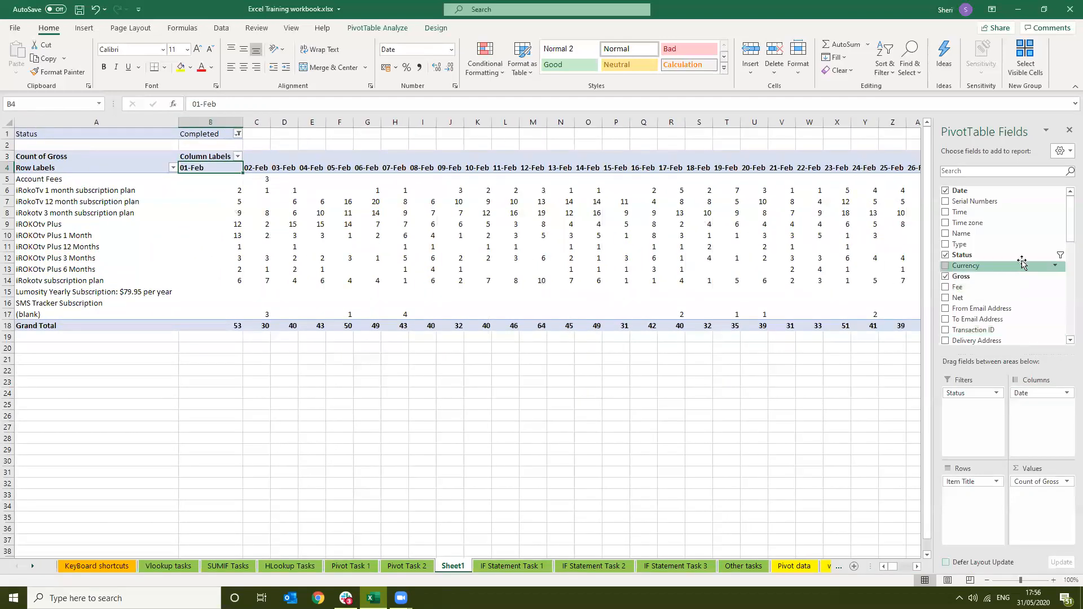
# Clear Date from the PivotTable's columns, add the field again and keep only its Months grouping there.
pyautogui.click(1066, 393)
pyautogui.moveTo(1064, 393); pyautogui.dragTo(1013, 348)
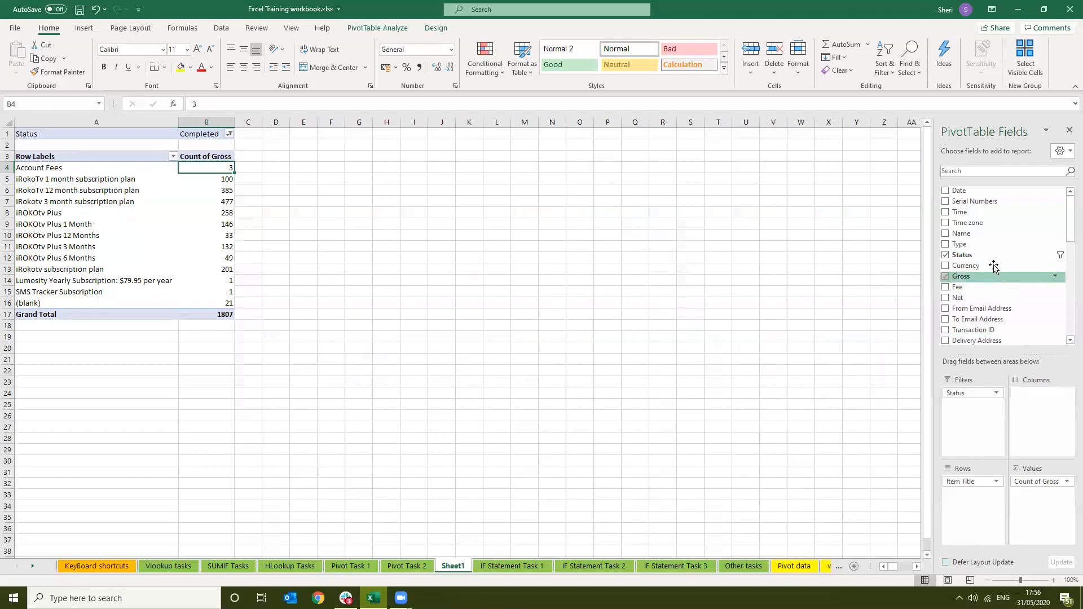
pyautogui.moveTo(958, 192); pyautogui.dragTo(1027, 263)
pyautogui.click(193, 222)
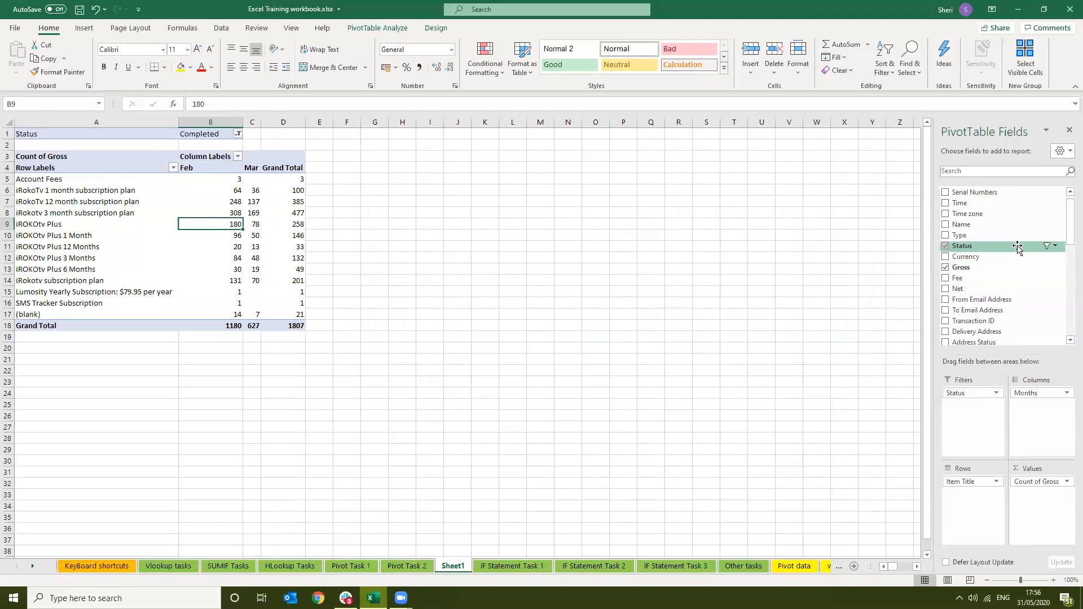
# Locate the Months field in the PivotTable's field list and compare the finished layout with the criteria on Pivot Task 2.
pyautogui.scroll(-10, 1017, 248)
pyautogui.scroll(12, 1018, 249)
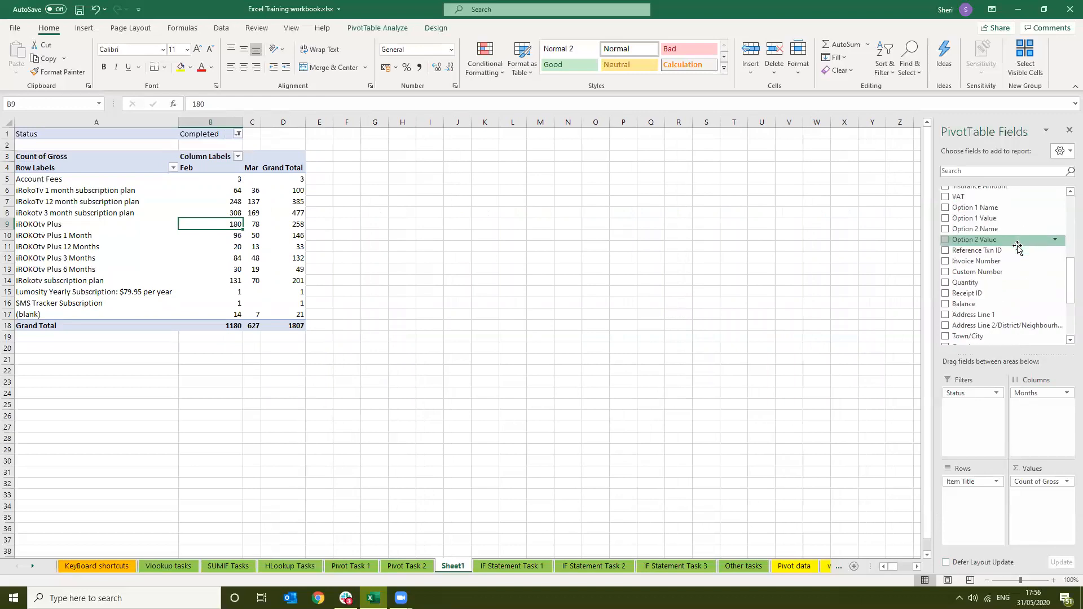
pyautogui.scroll(-10, 1018, 248)
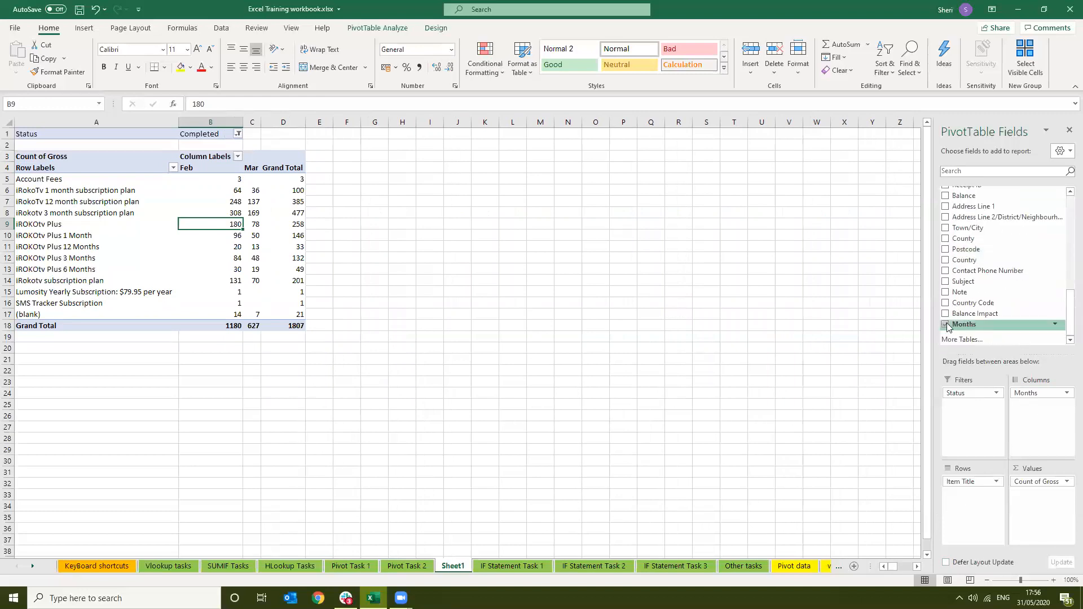
pyautogui.scroll(10, 1041, 244)
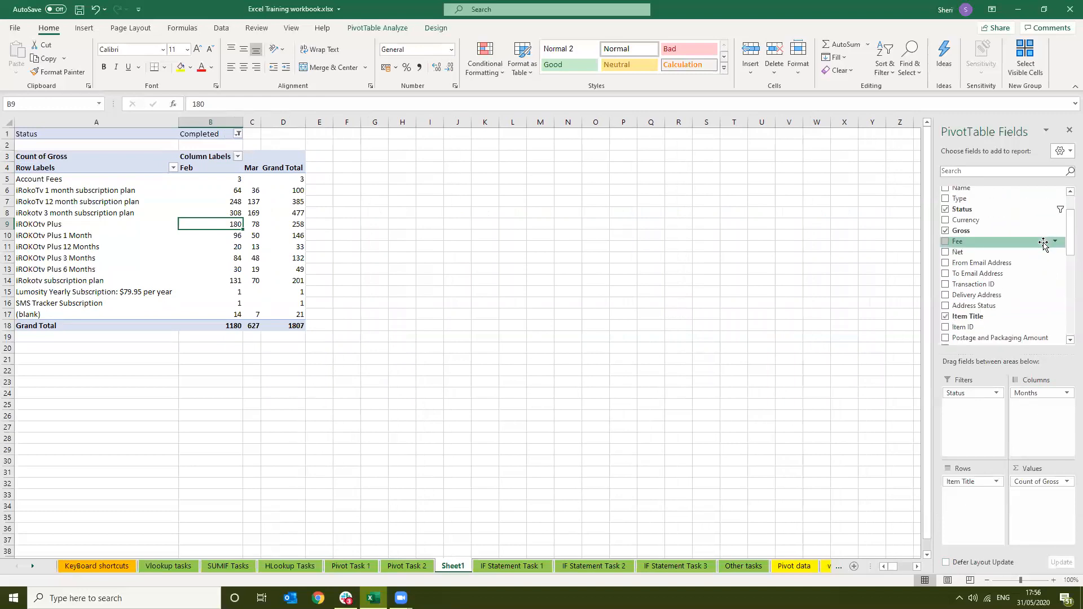
pyautogui.moveTo(968, 191)
pyautogui.mouseDown()
pyautogui.moveTo(1031, 423)
pyautogui.moveTo(971, 194)
pyautogui.mouseUp()
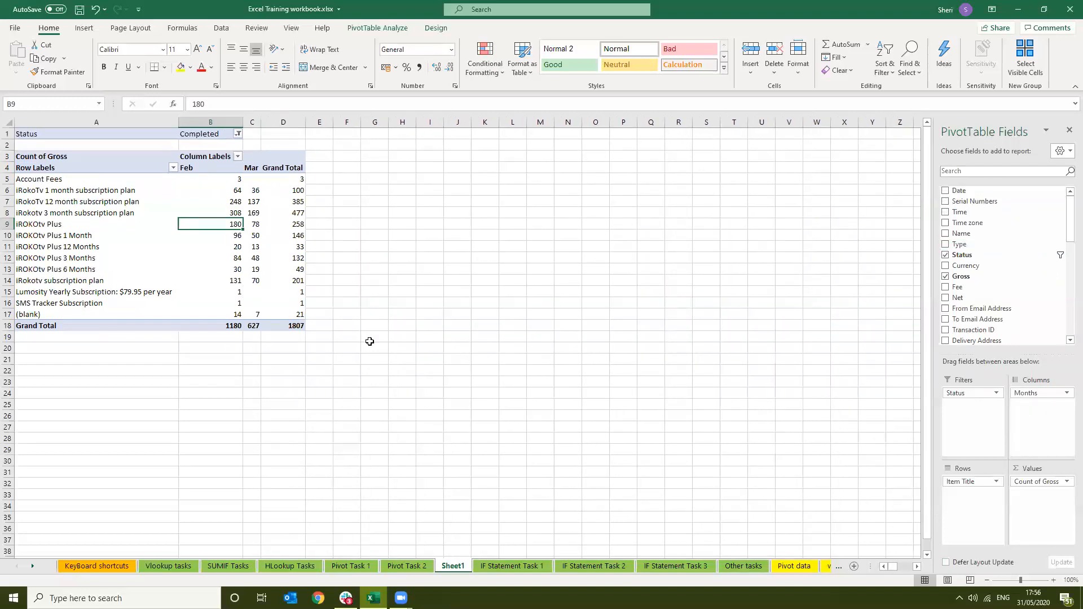
pyautogui.click(412, 567)
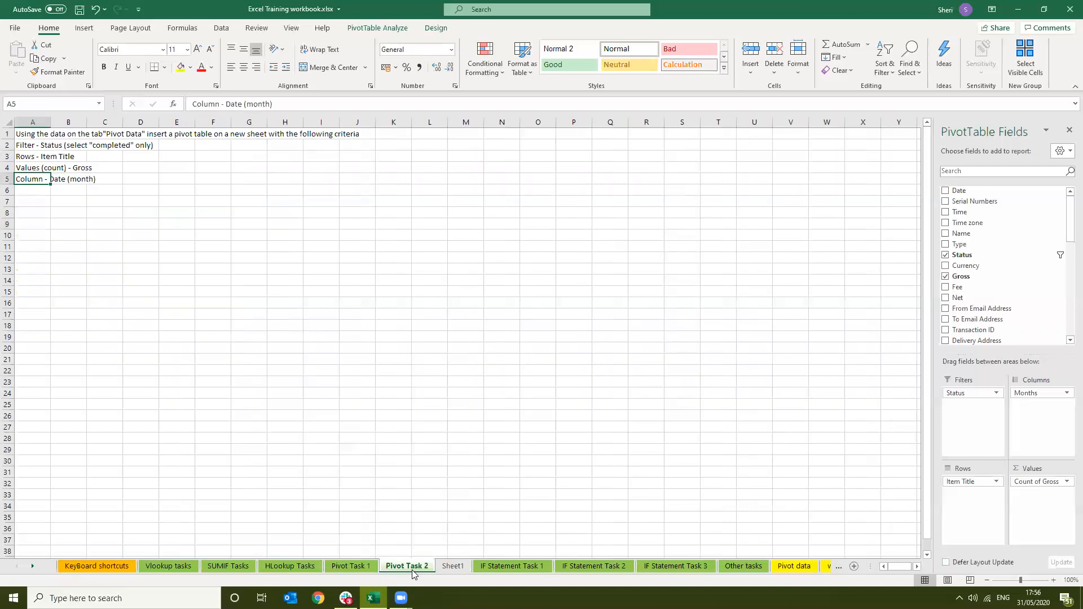
pyautogui.click(463, 531)
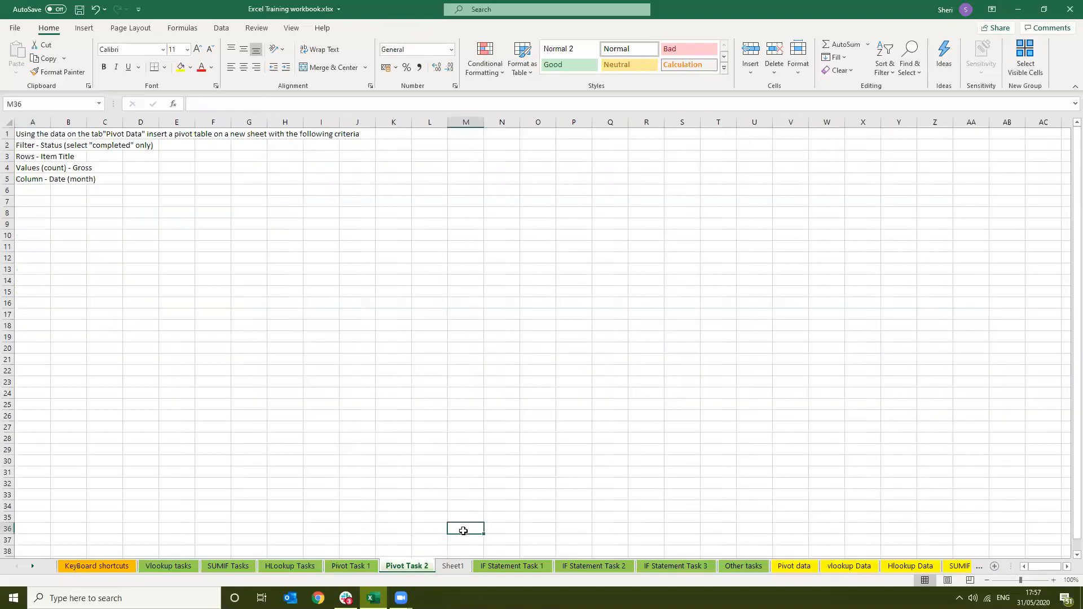
pyautogui.click(453, 567)
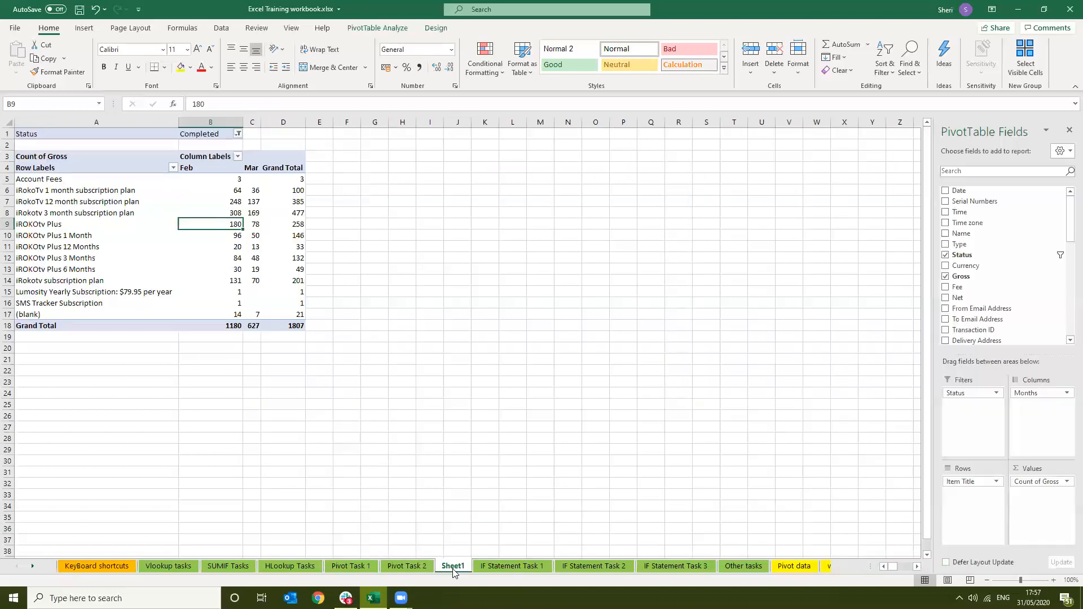